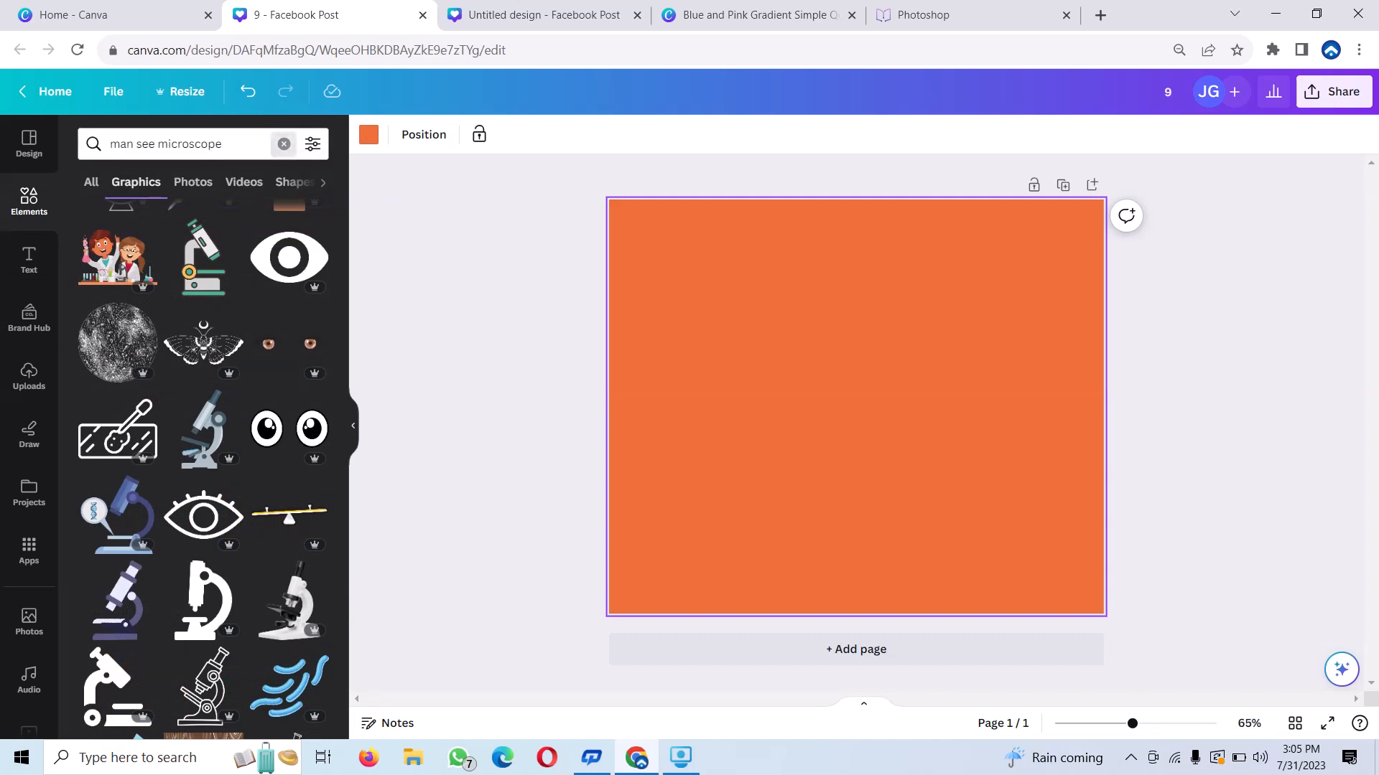
Step: Search the elements for "gradient" and add the round orange glow graphic to the page
click(284, 143)
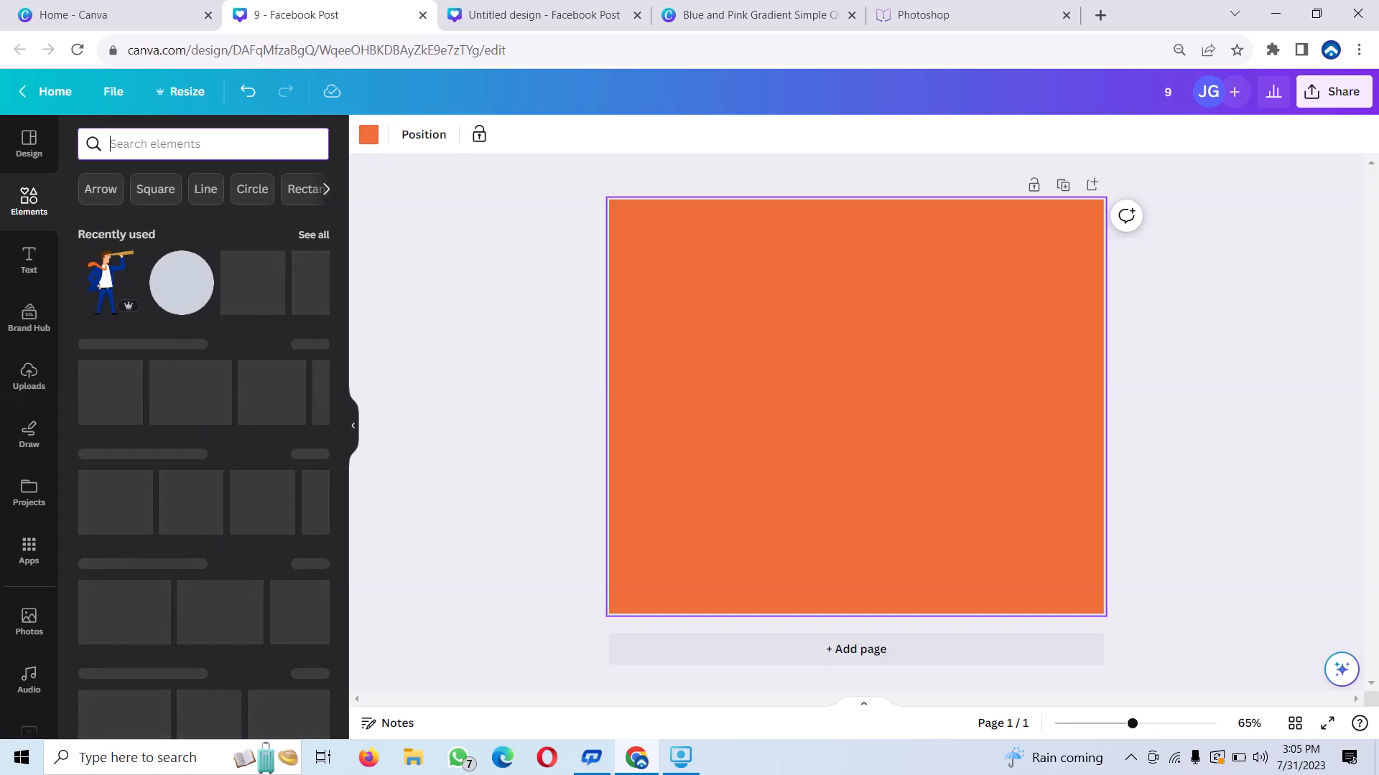
text(grgr)
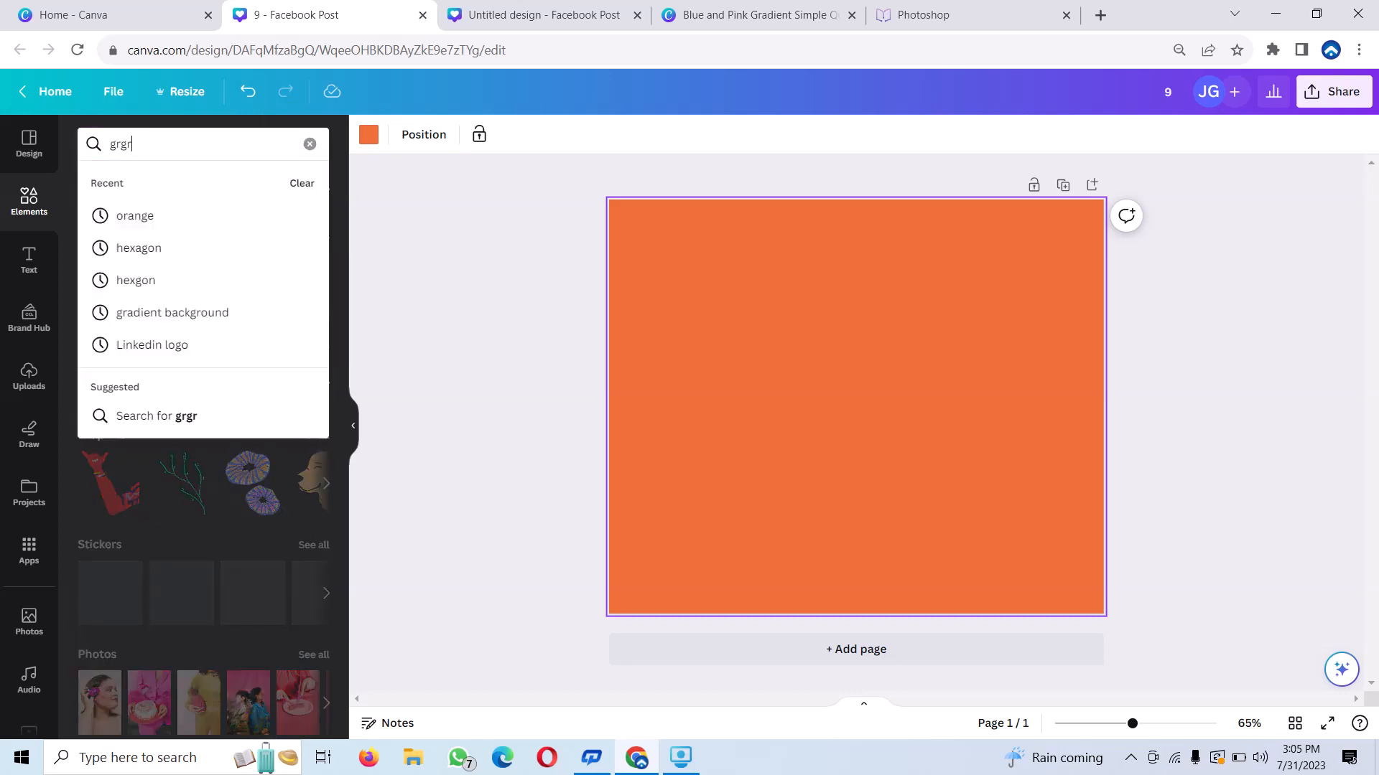
key(BackSpace)
key(BackSpace)
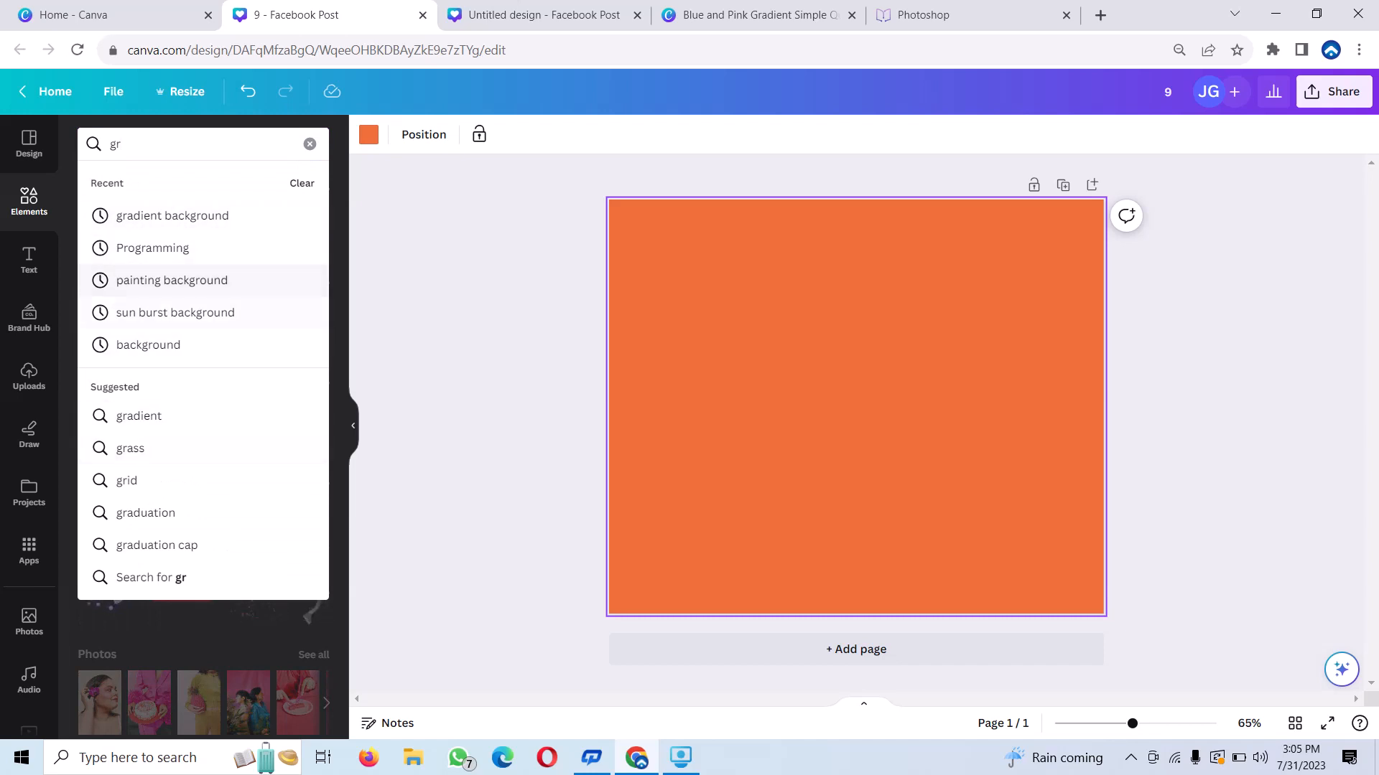
click(138, 416)
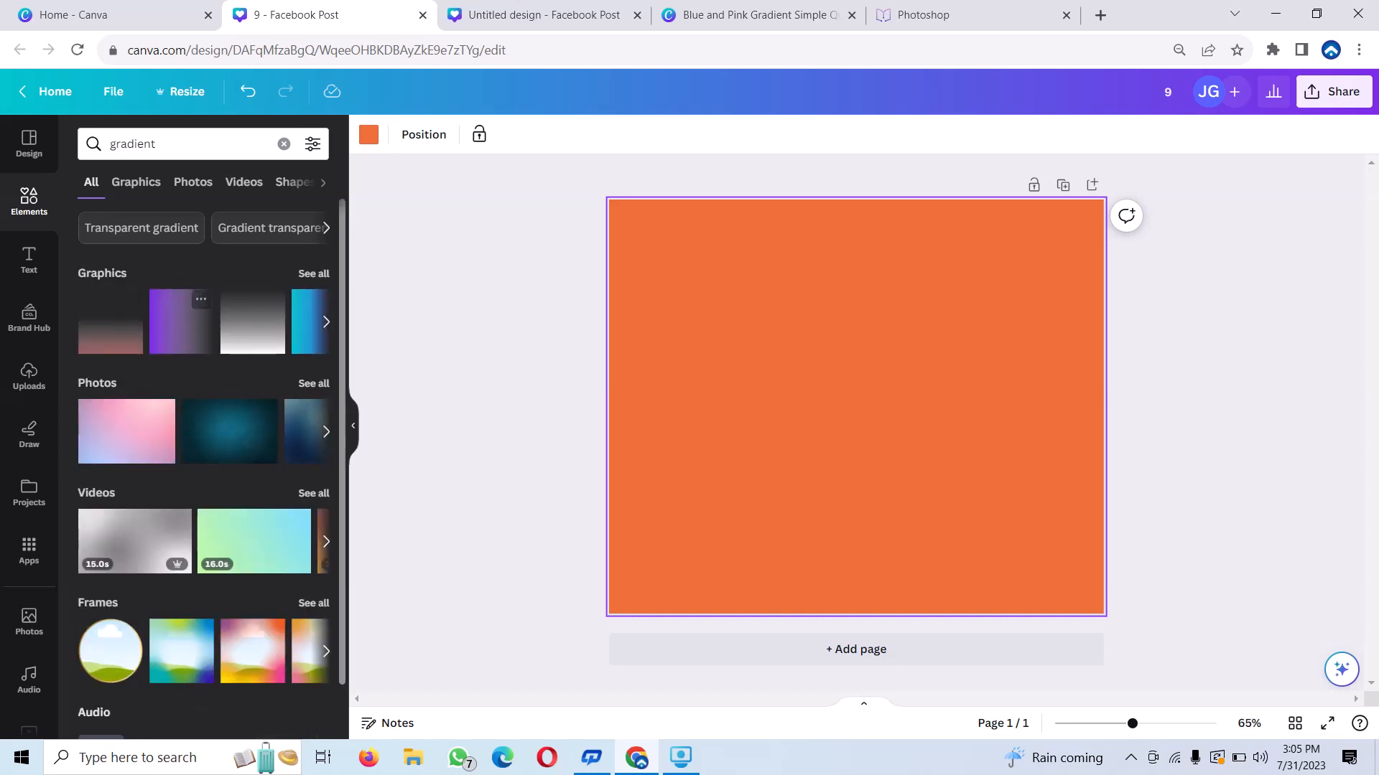
click(326, 322)
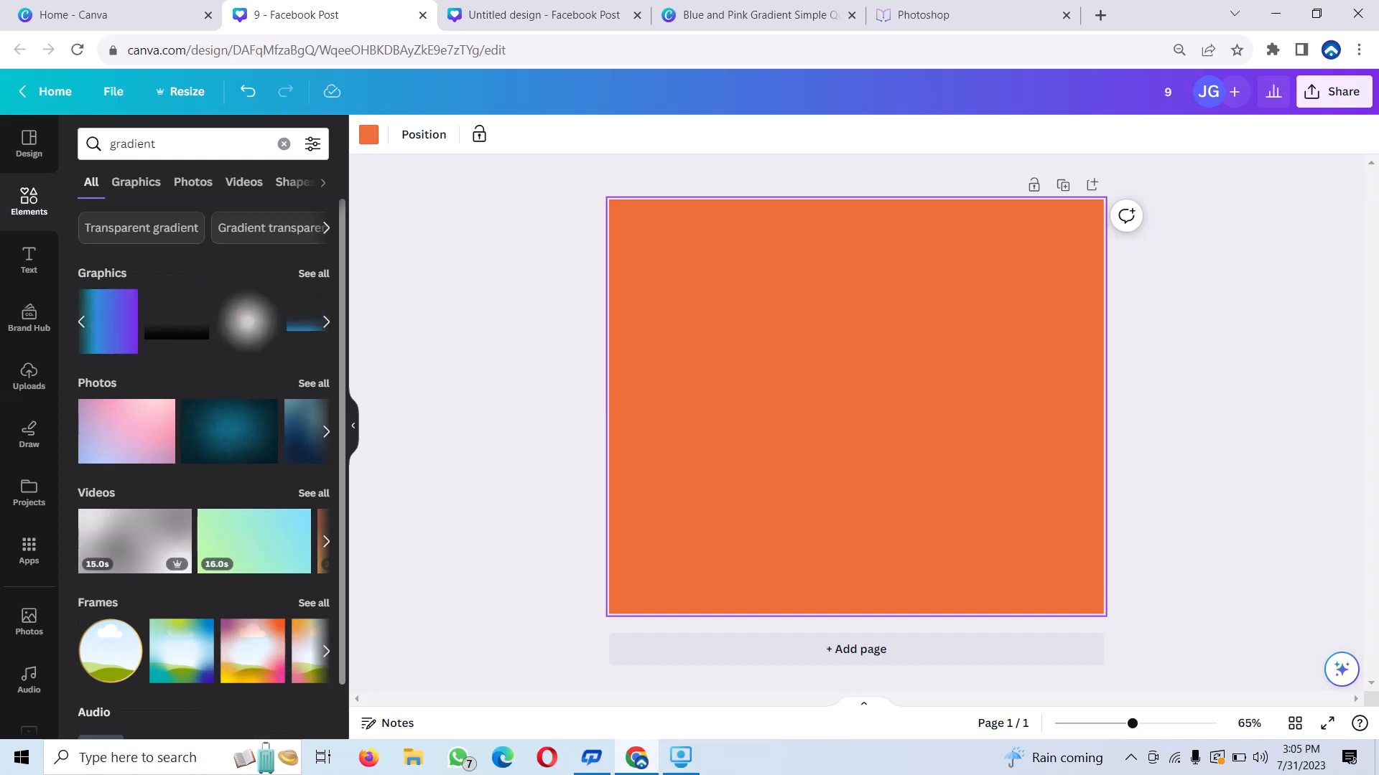
click(326, 321)
click(181, 321)
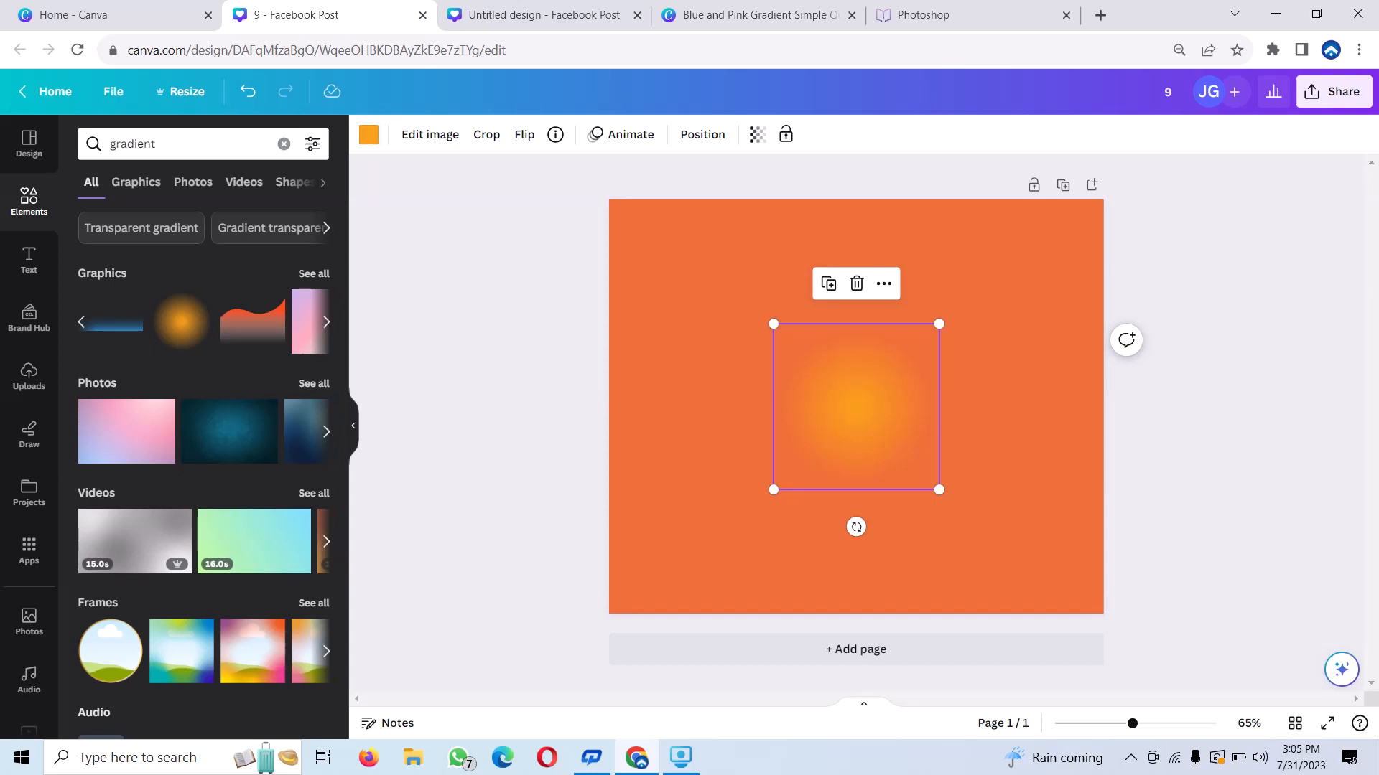
Step: Recolour the glow with the pale yellow of the DigiSkill Palette and enlarge it, centred on the page
click(430, 135)
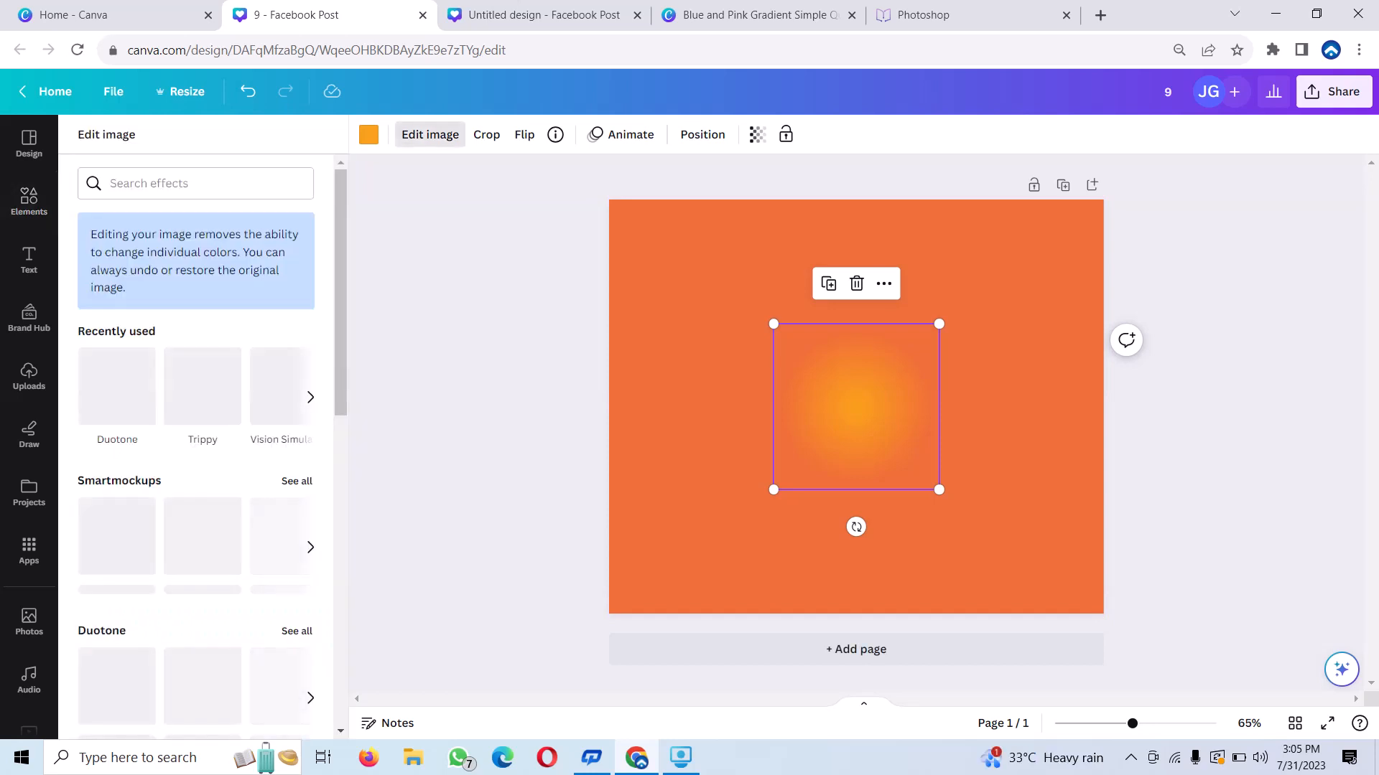
click(368, 134)
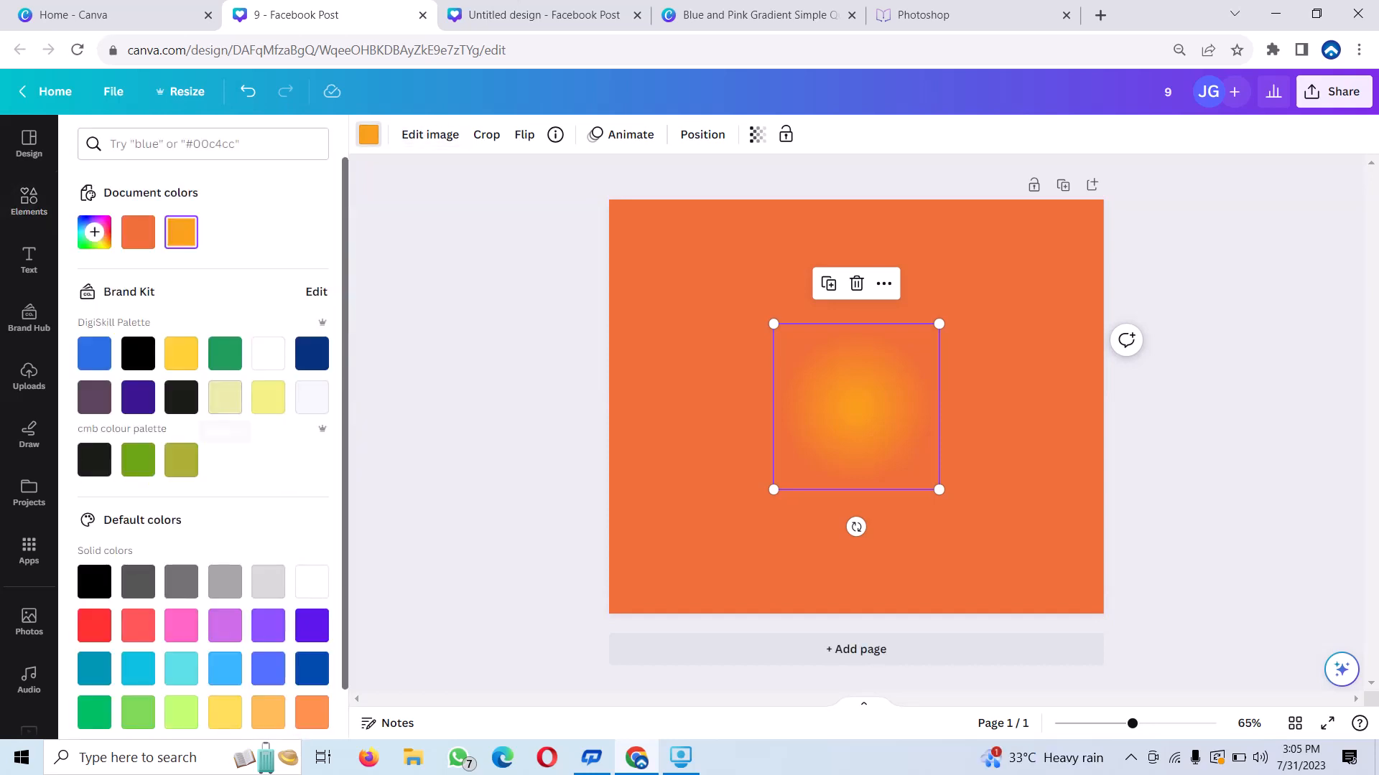
click(224, 397)
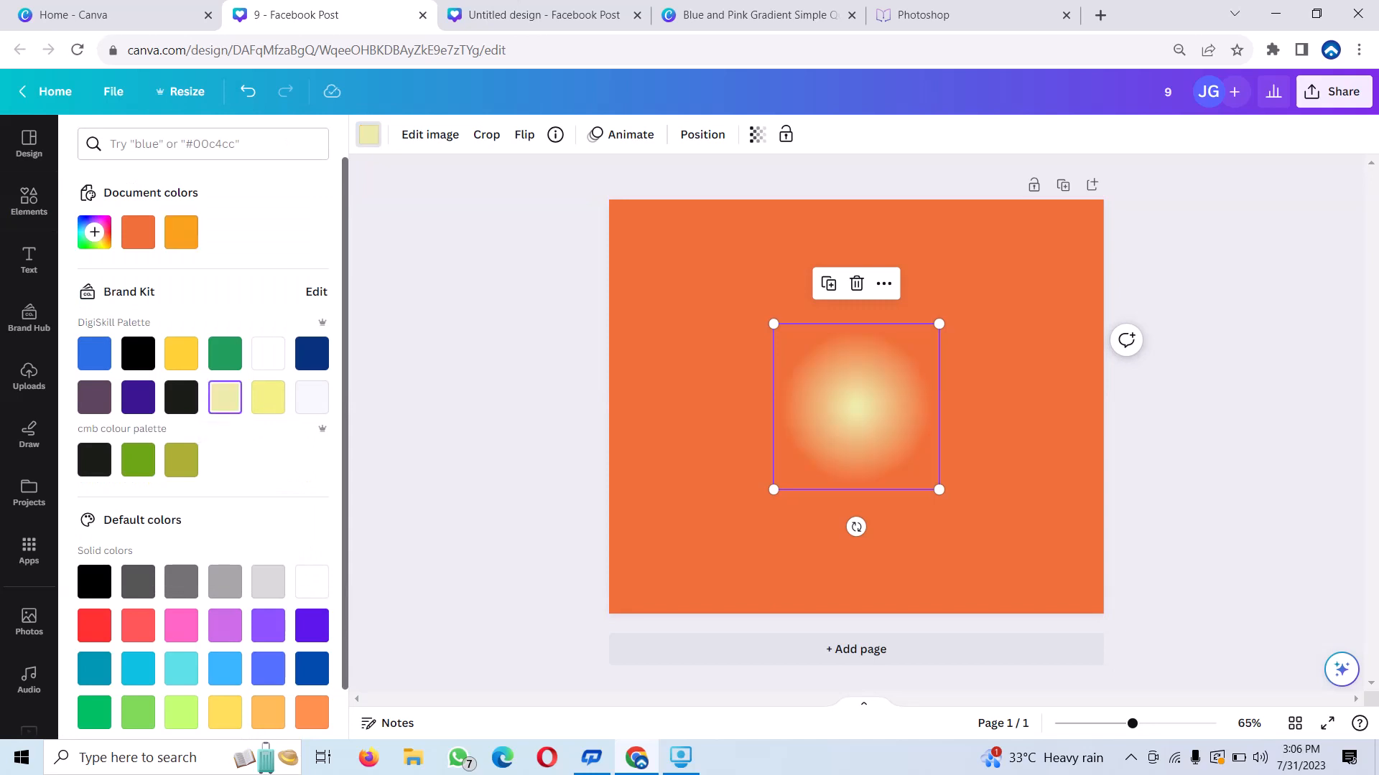
drag(773, 490, 683, 578)
drag(811, 451, 856, 406)
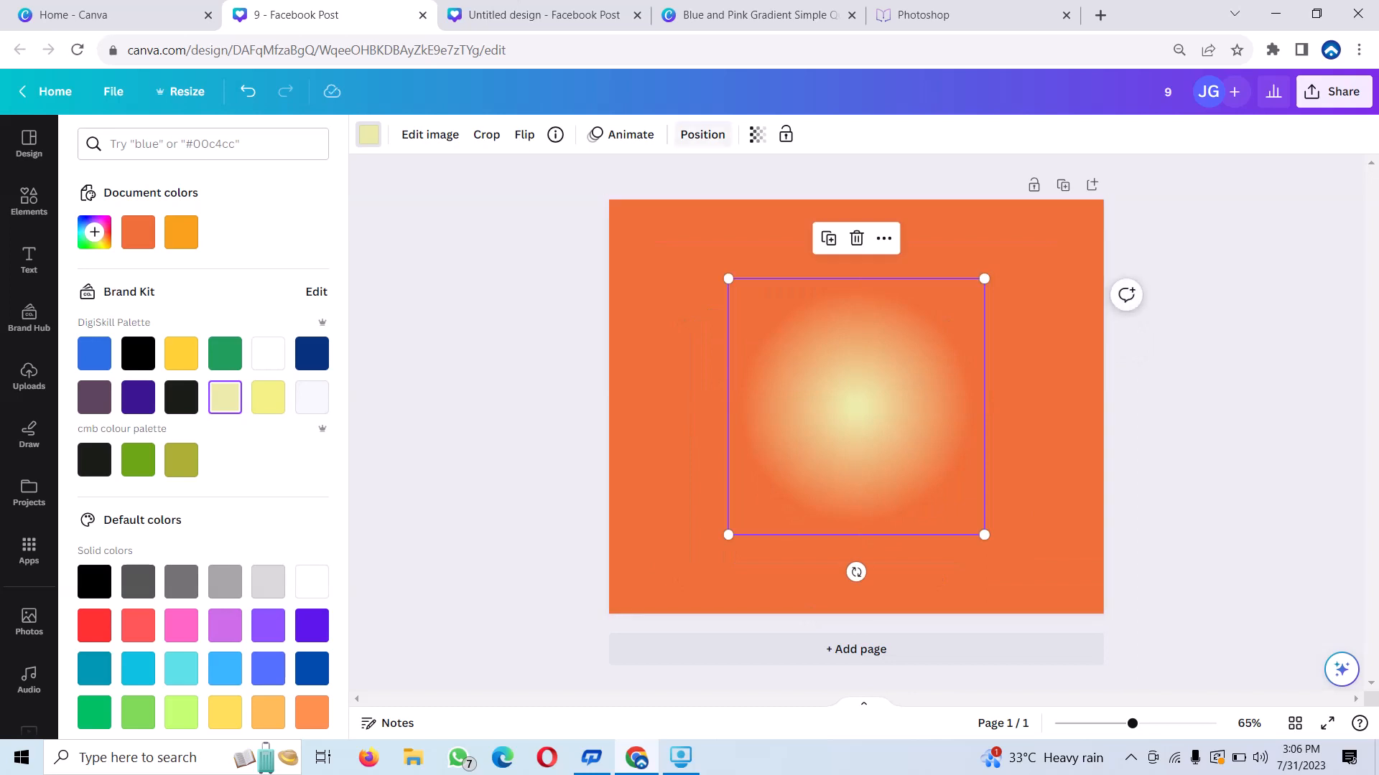
Step: Set the central glow's transparency to 66
click(757, 135)
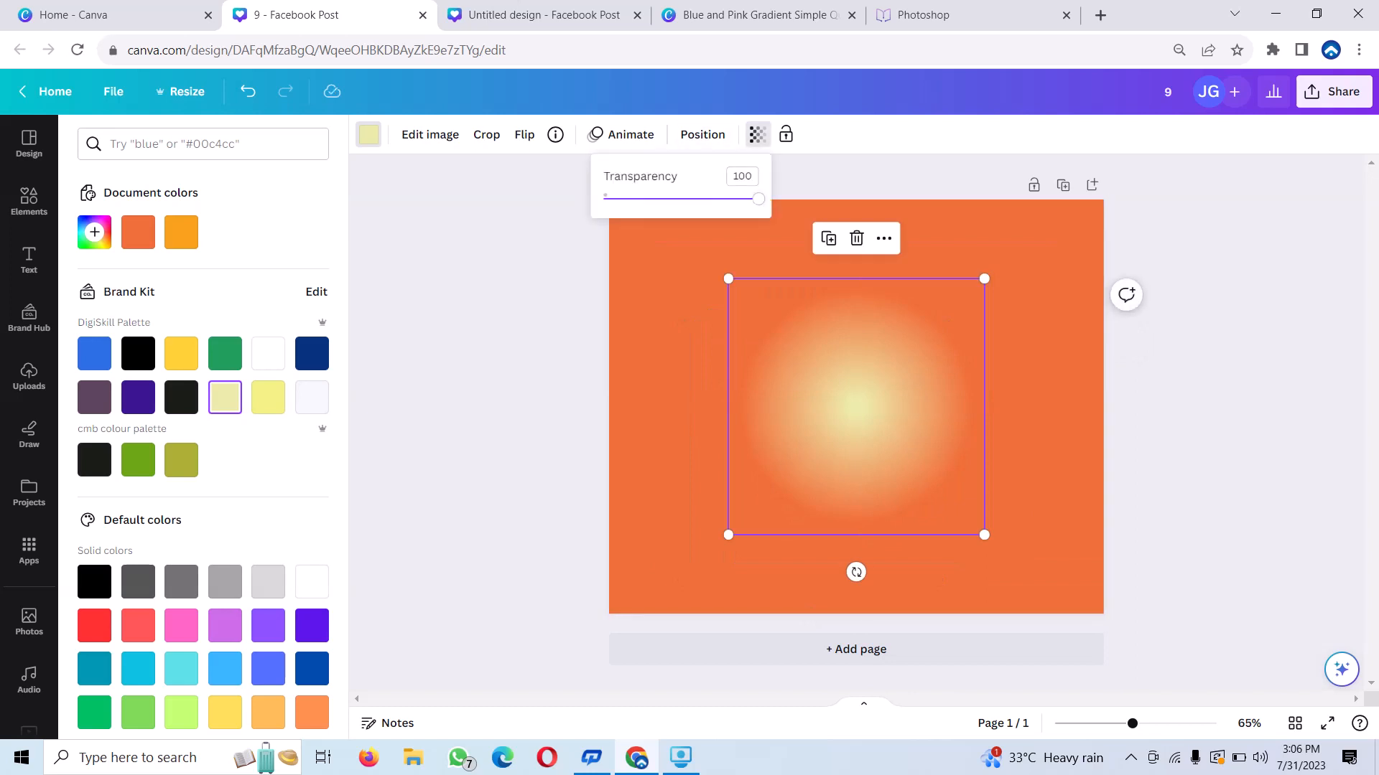
drag(757, 199, 706, 199)
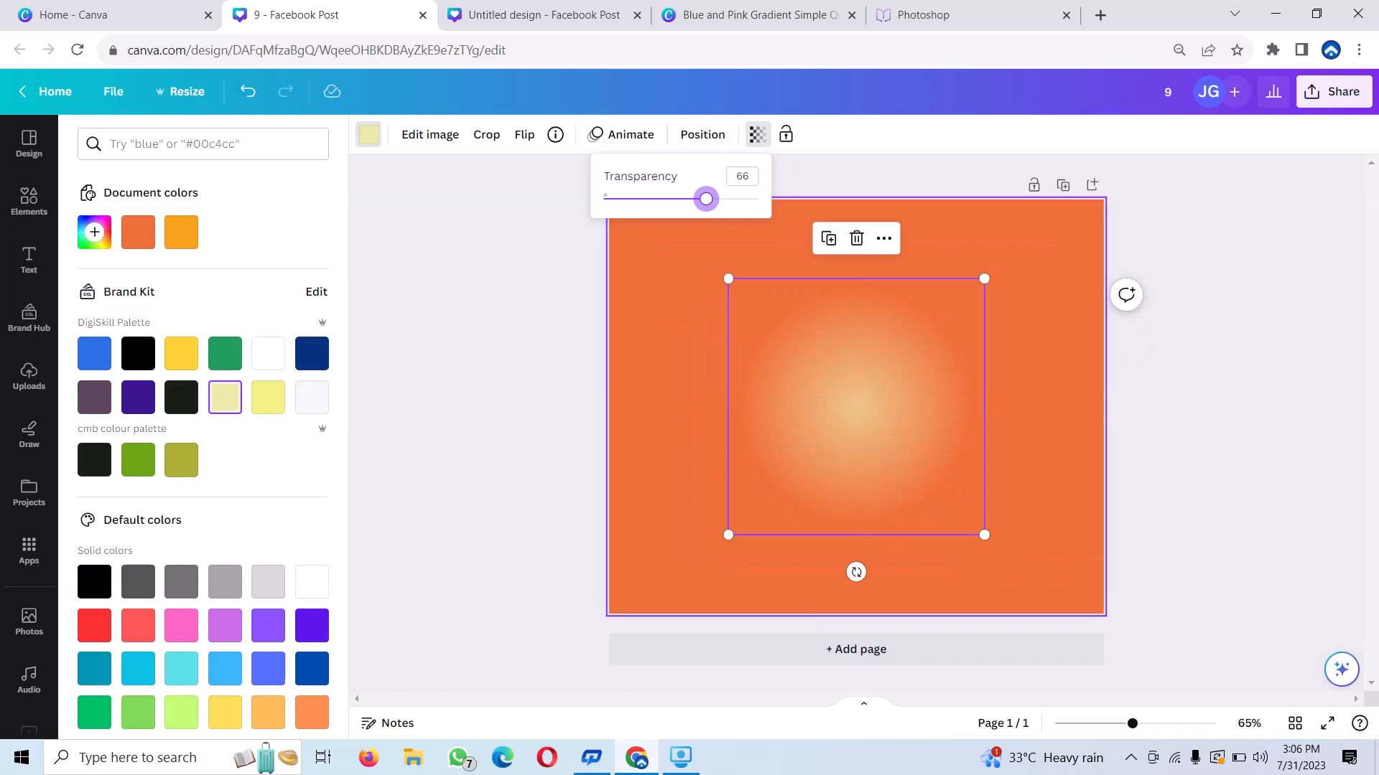
key(Escape)
key(Escape)
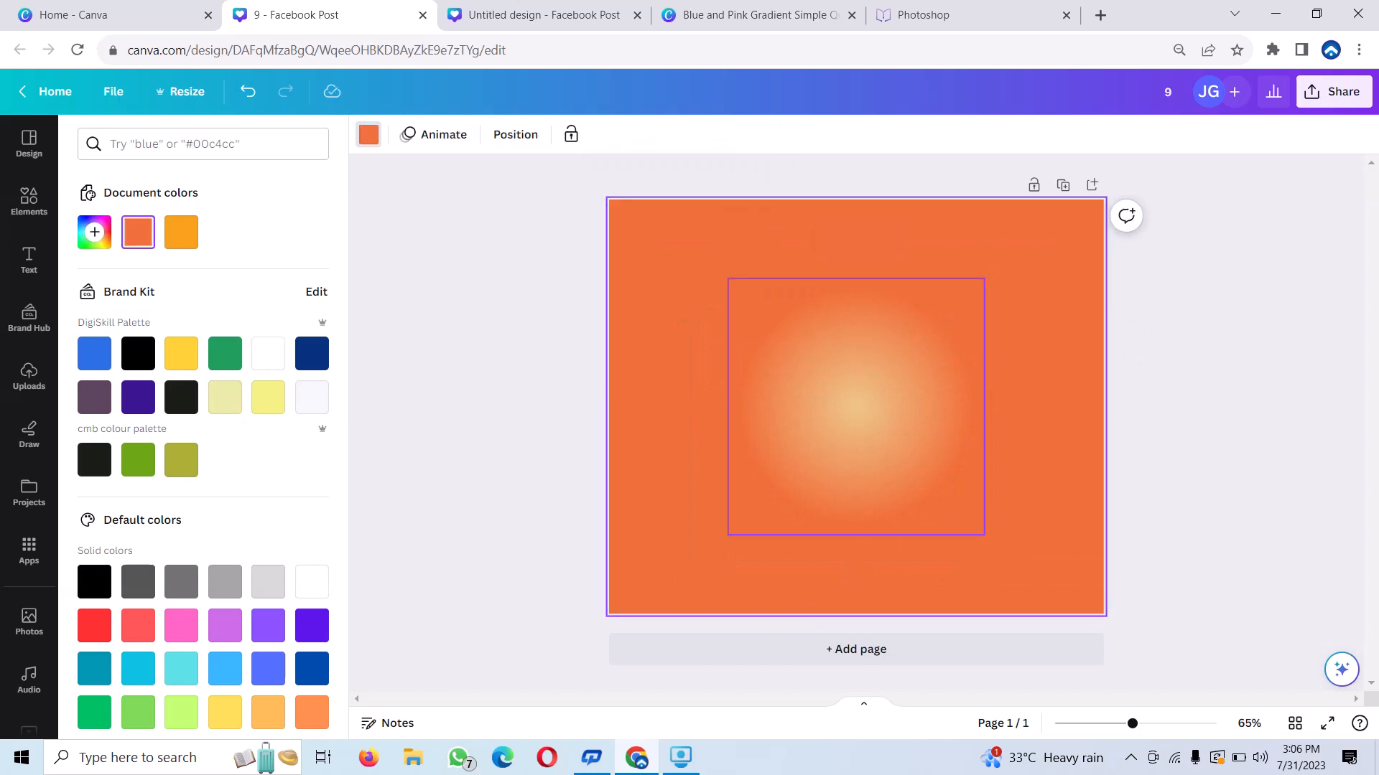
Step: Duplicate the glow twice and place the copies diagonally, towards the upper right and lower left of the original
click(856, 407)
key(ctrl+d)
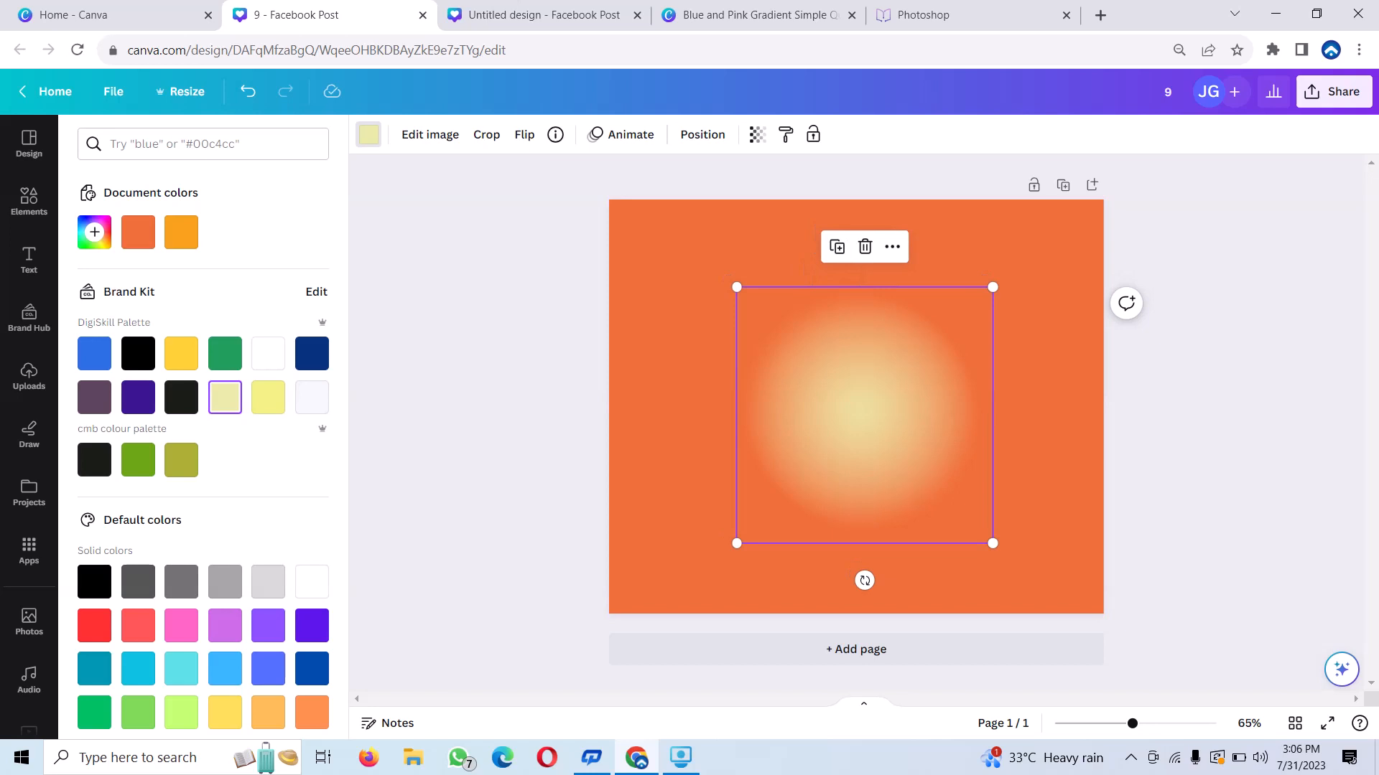
drag(864, 415, 949, 362)
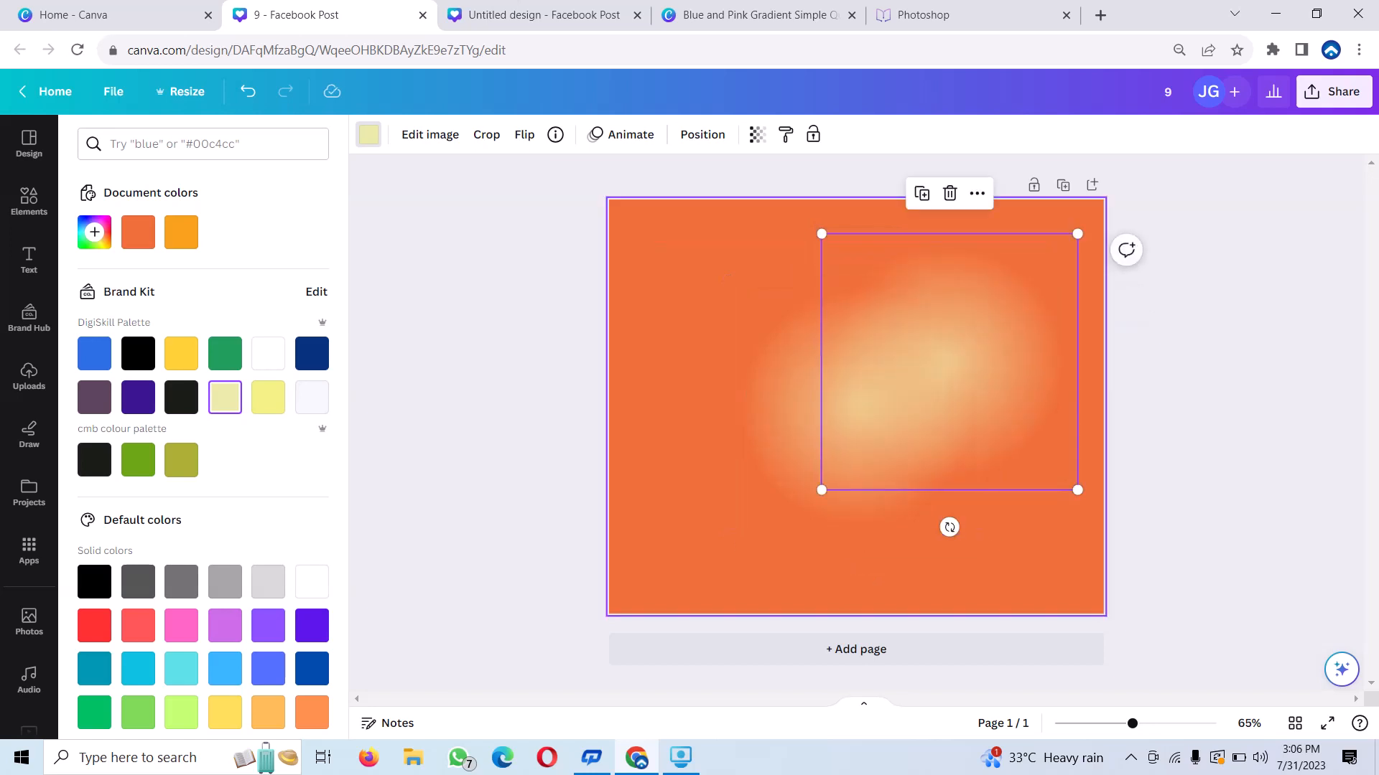
drag(928, 248, 1020, 206)
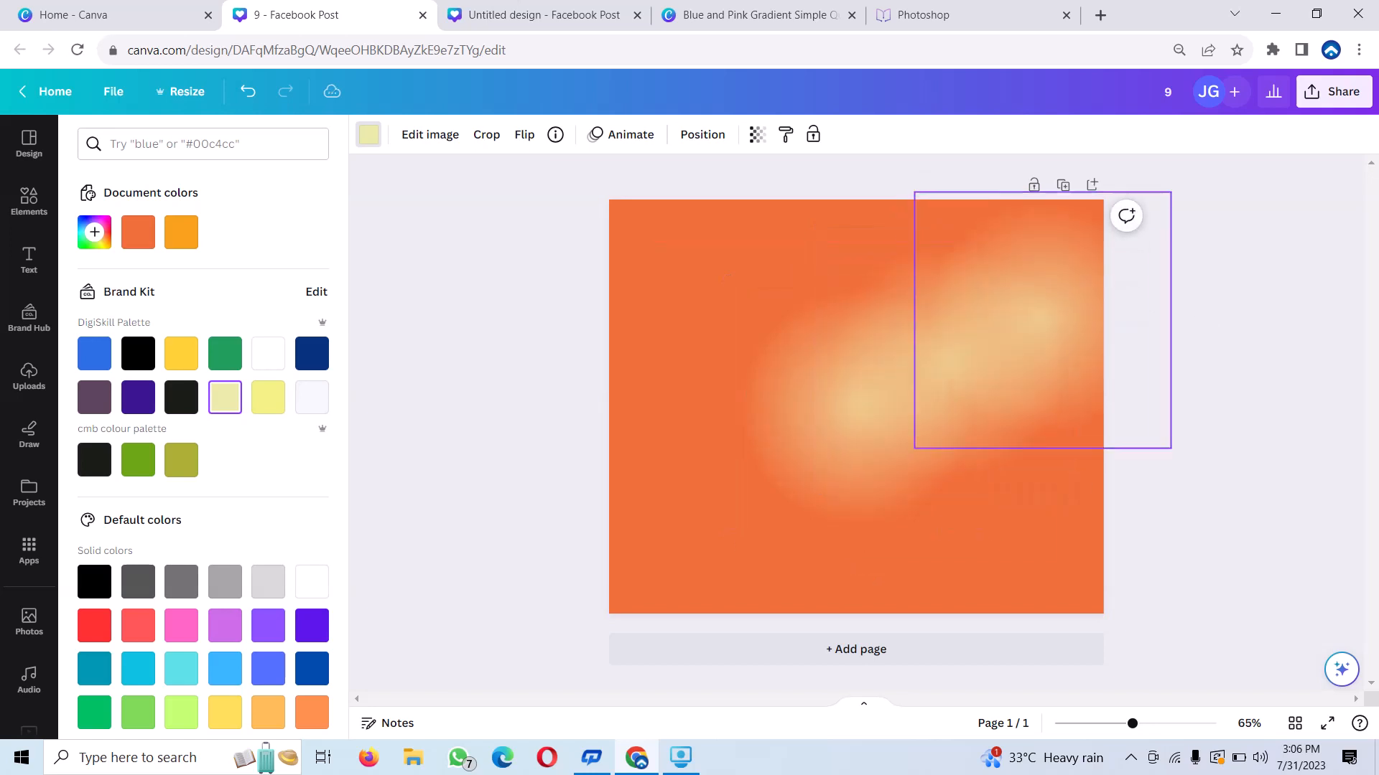
drag(1043, 320, 838, 457)
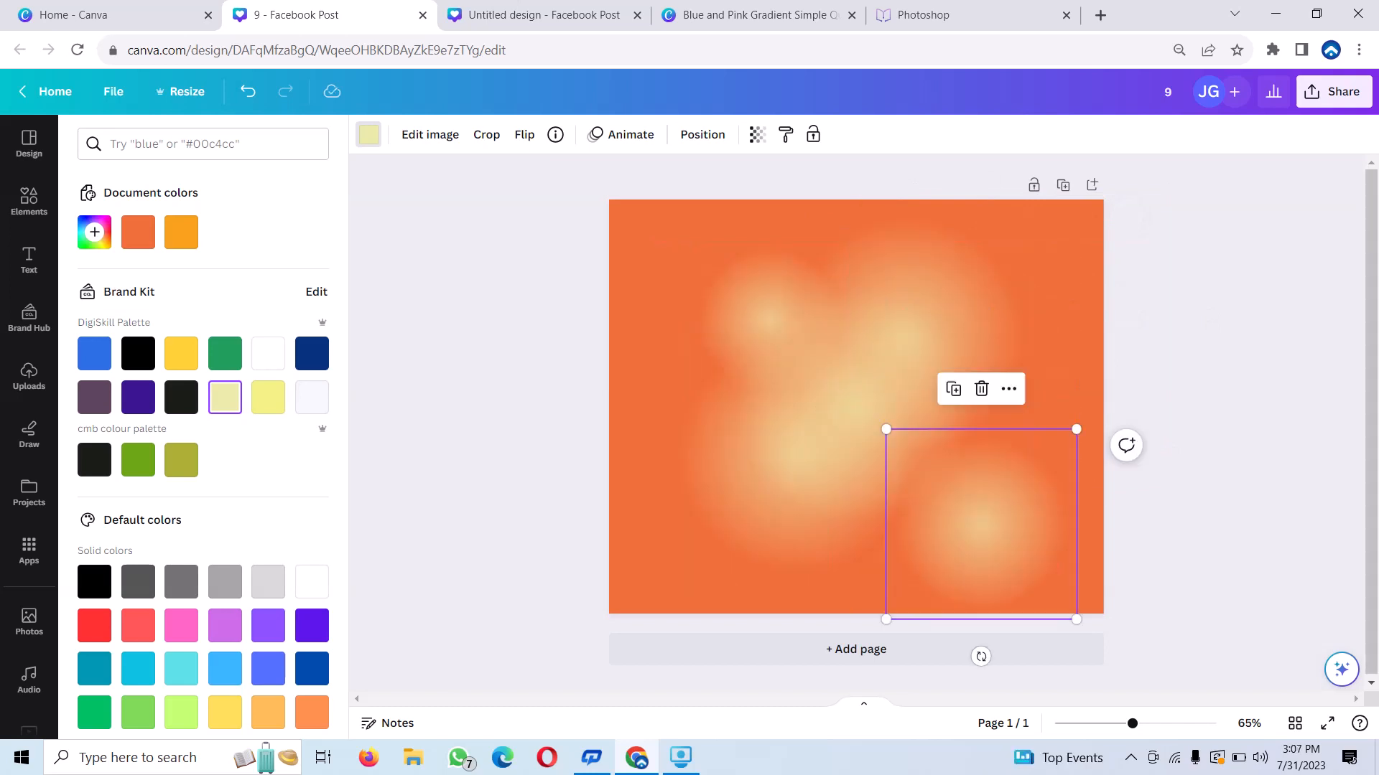
Step: Shrink the lower-left and upper-right glows and reposition the upper-right and lower-right ones so four glows surround the central one
mouse_move(981, 523)
mouse_down()
mouse_move(939, 495)
mouse_move(966, 502)
mouse_up()
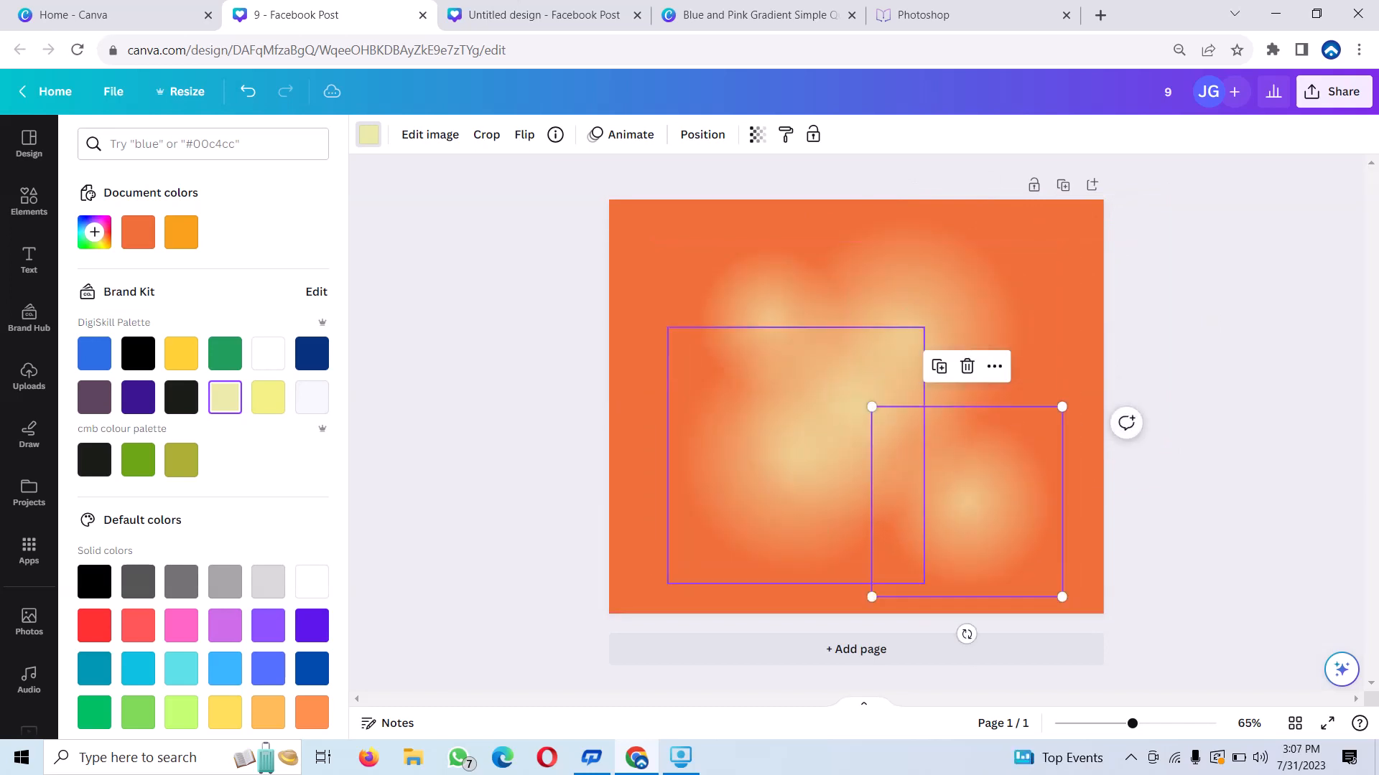
click(796, 455)
drag(924, 327, 855, 395)
click(906, 336)
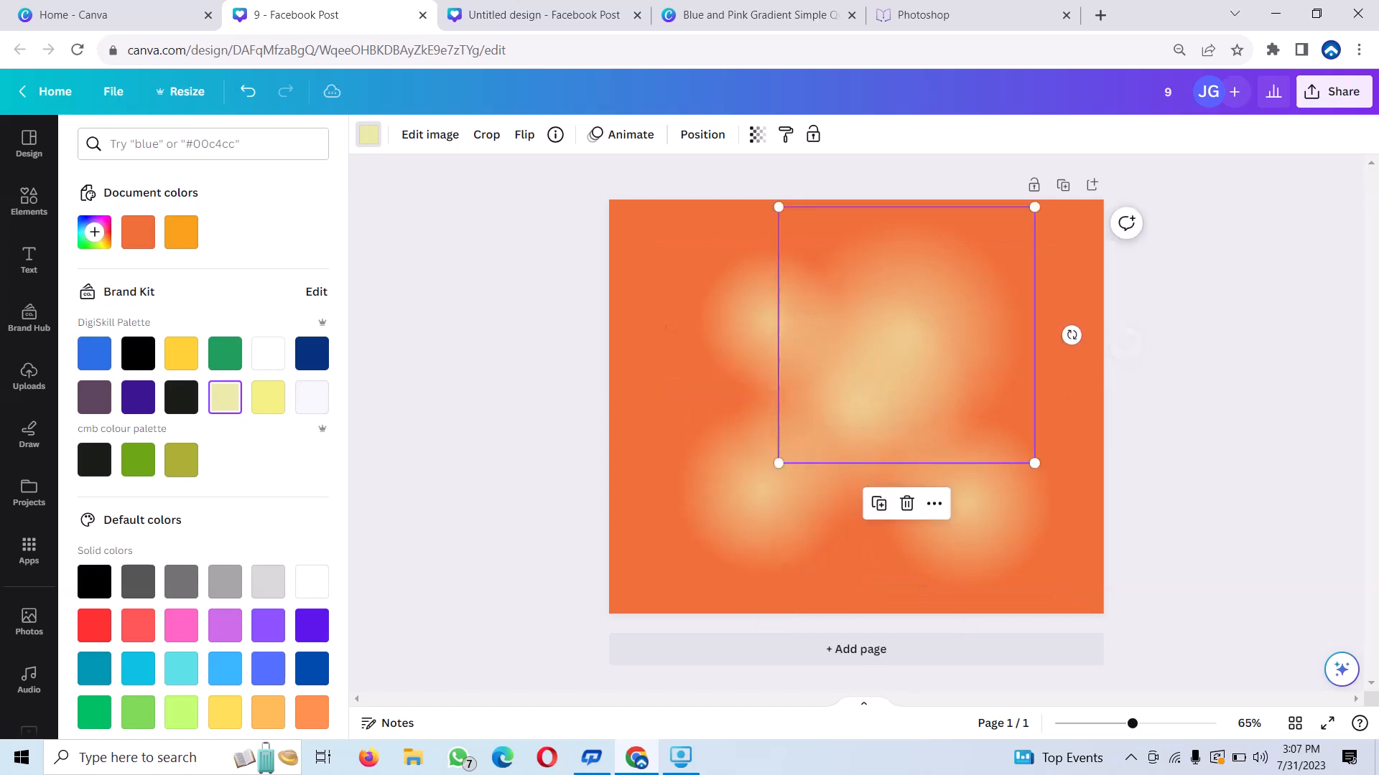
drag(778, 463, 867, 374)
drag(951, 291, 956, 312)
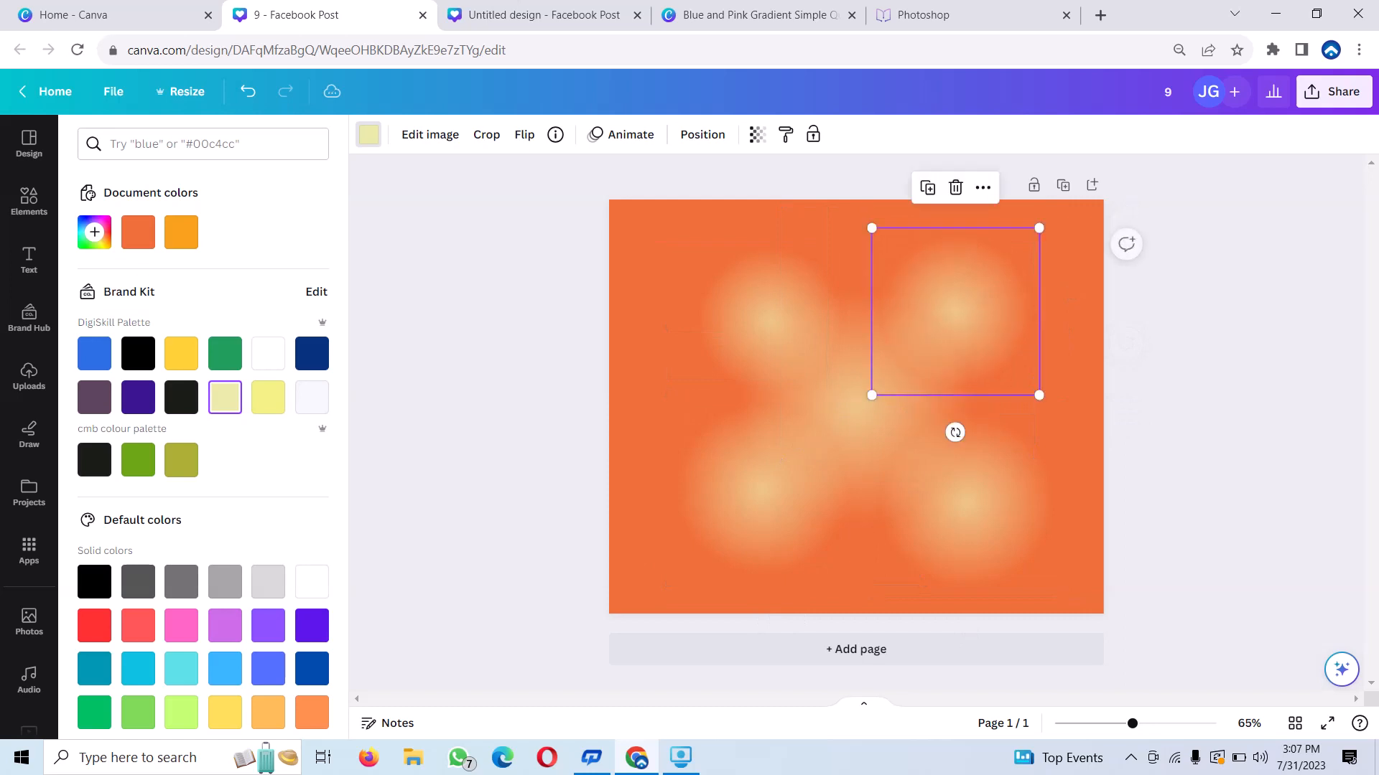
click(967, 495)
drag(966, 496, 955, 471)
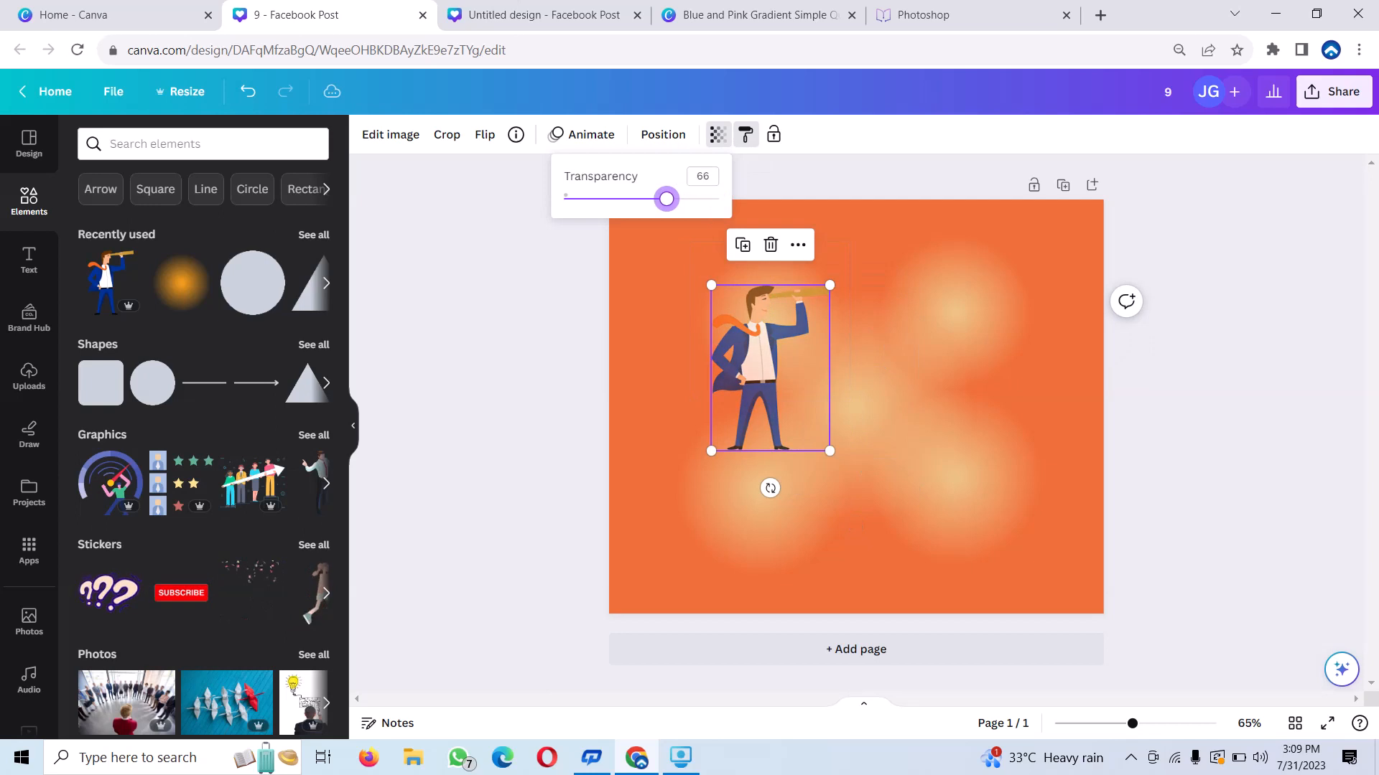
Step: Set the businessman with telescope graphic's transparency to 71, then shrink it and place it over the upper-left glow
drag(667, 198, 674, 199)
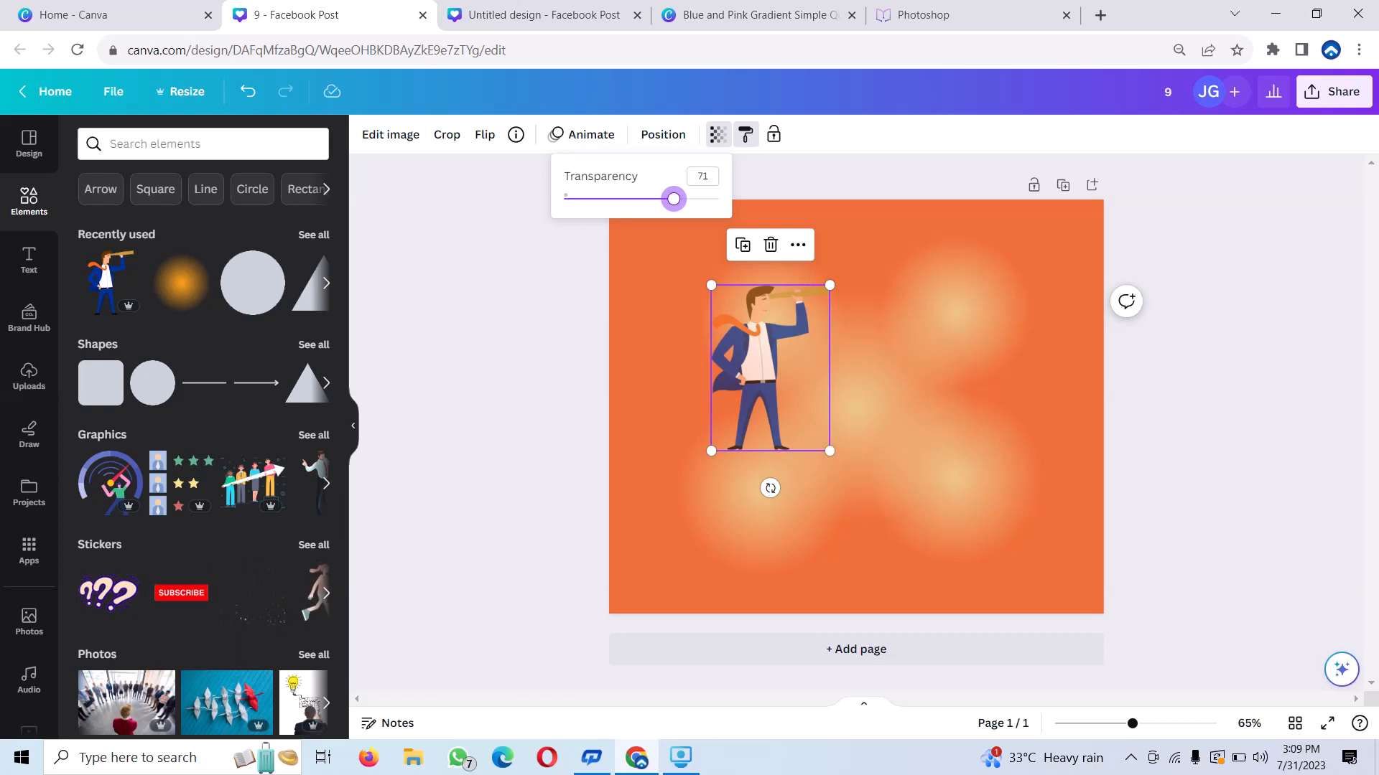
drag(711, 285, 742, 329)
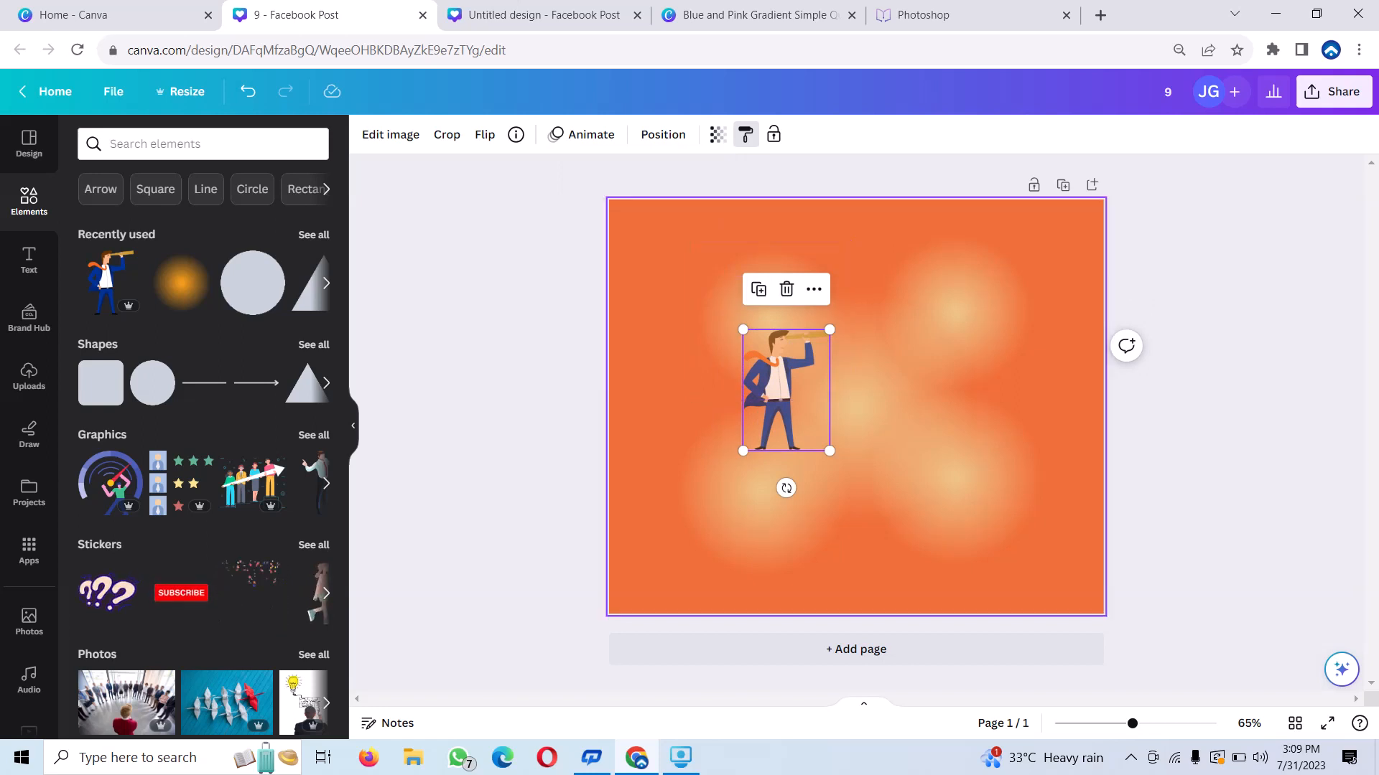
drag(786, 390, 793, 382)
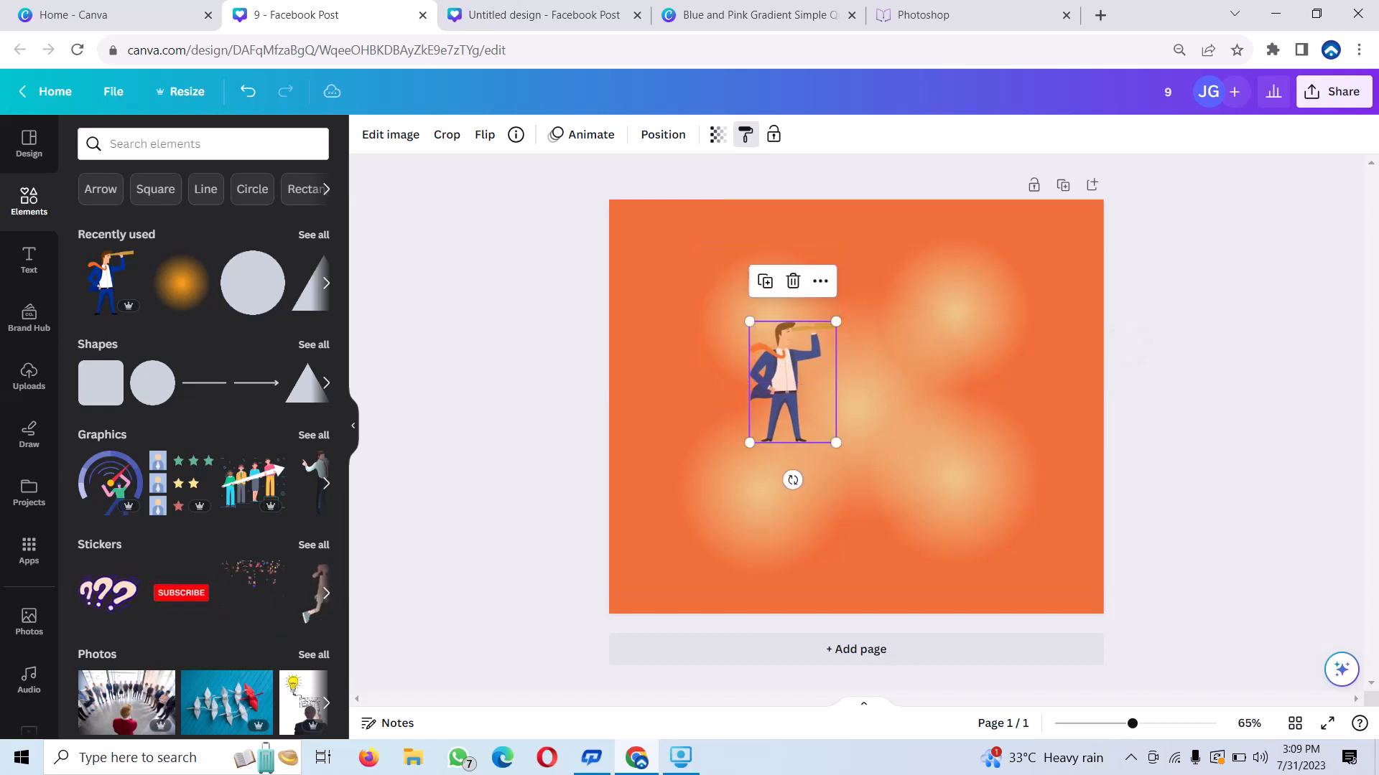
drag(750, 322, 757, 332)
drag(794, 388, 778, 344)
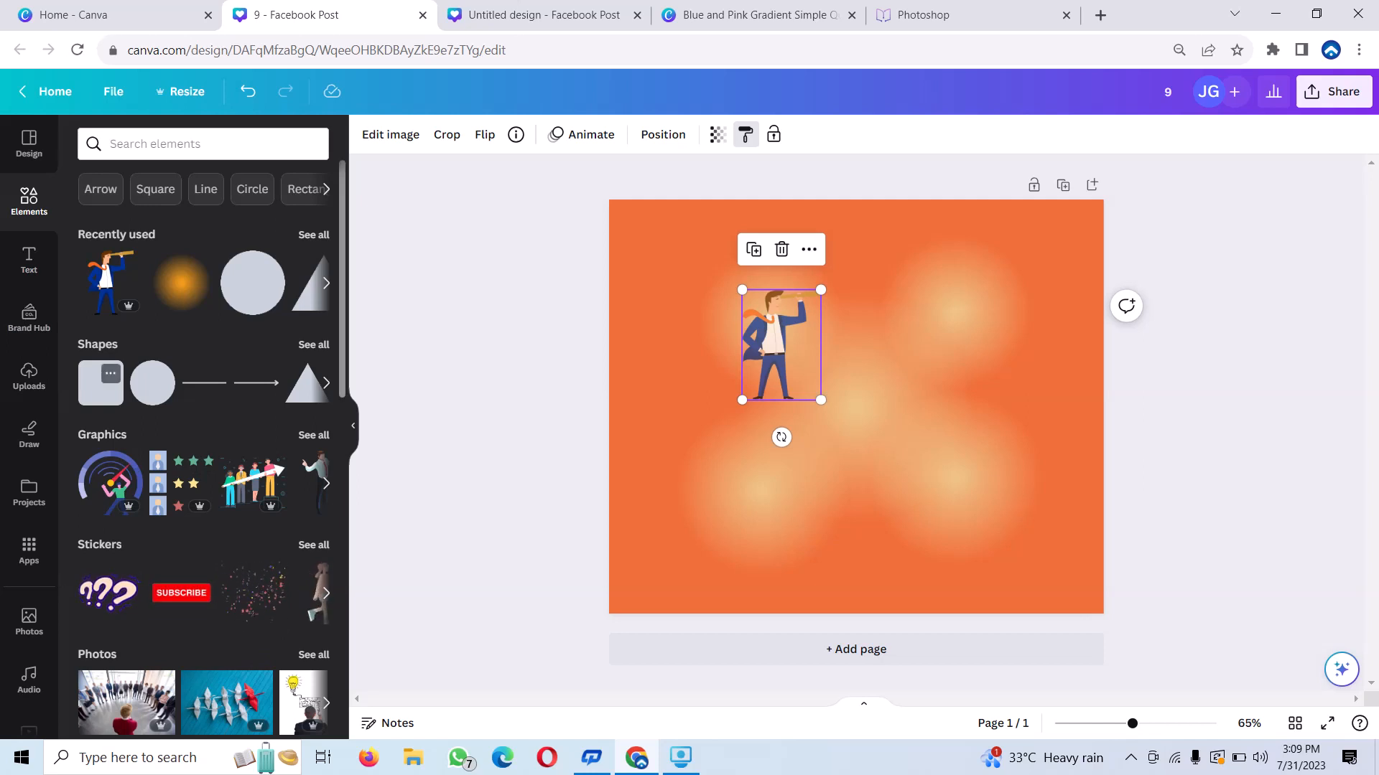
Step: Add a rounded square, reshape it into a long thin horizontal bar and centre it directly beneath the businessman's feet
click(101, 383)
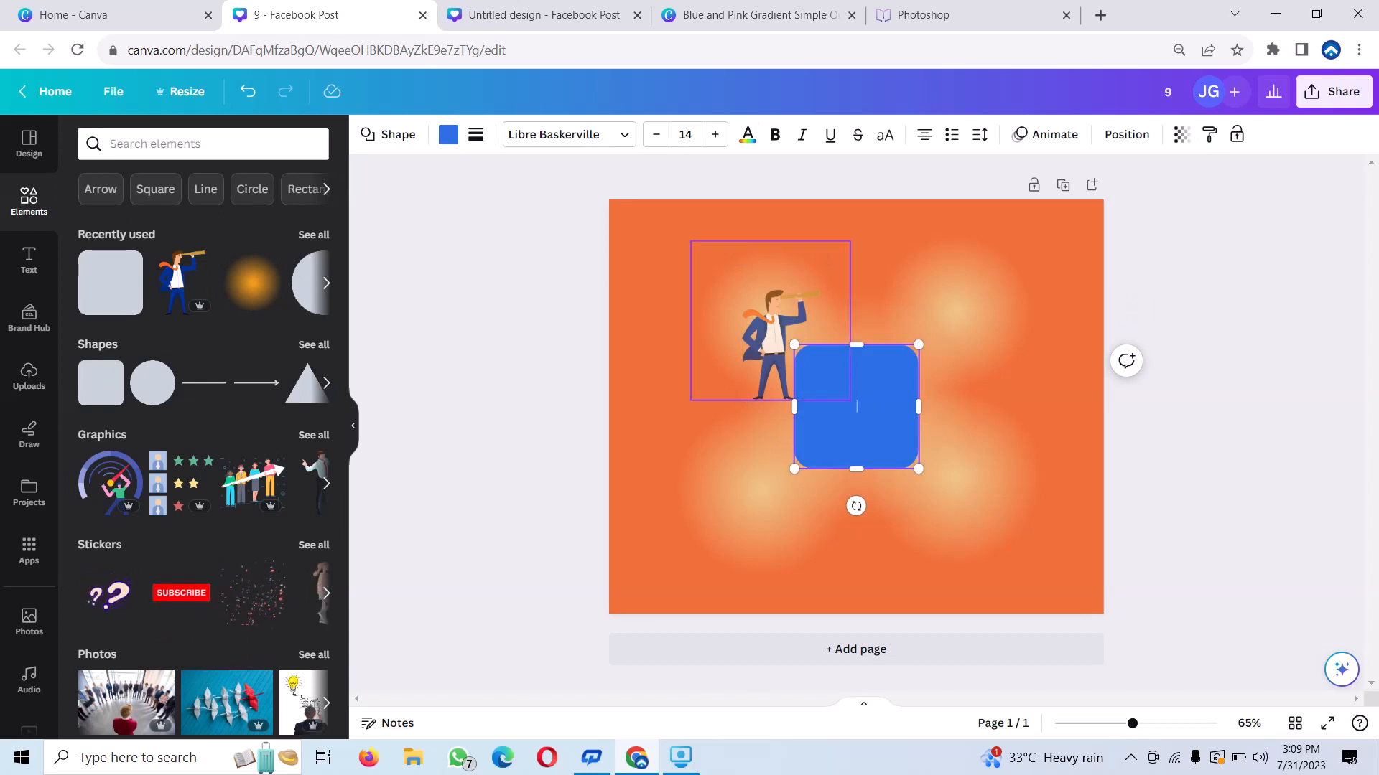
drag(856, 345, 1055, 455)
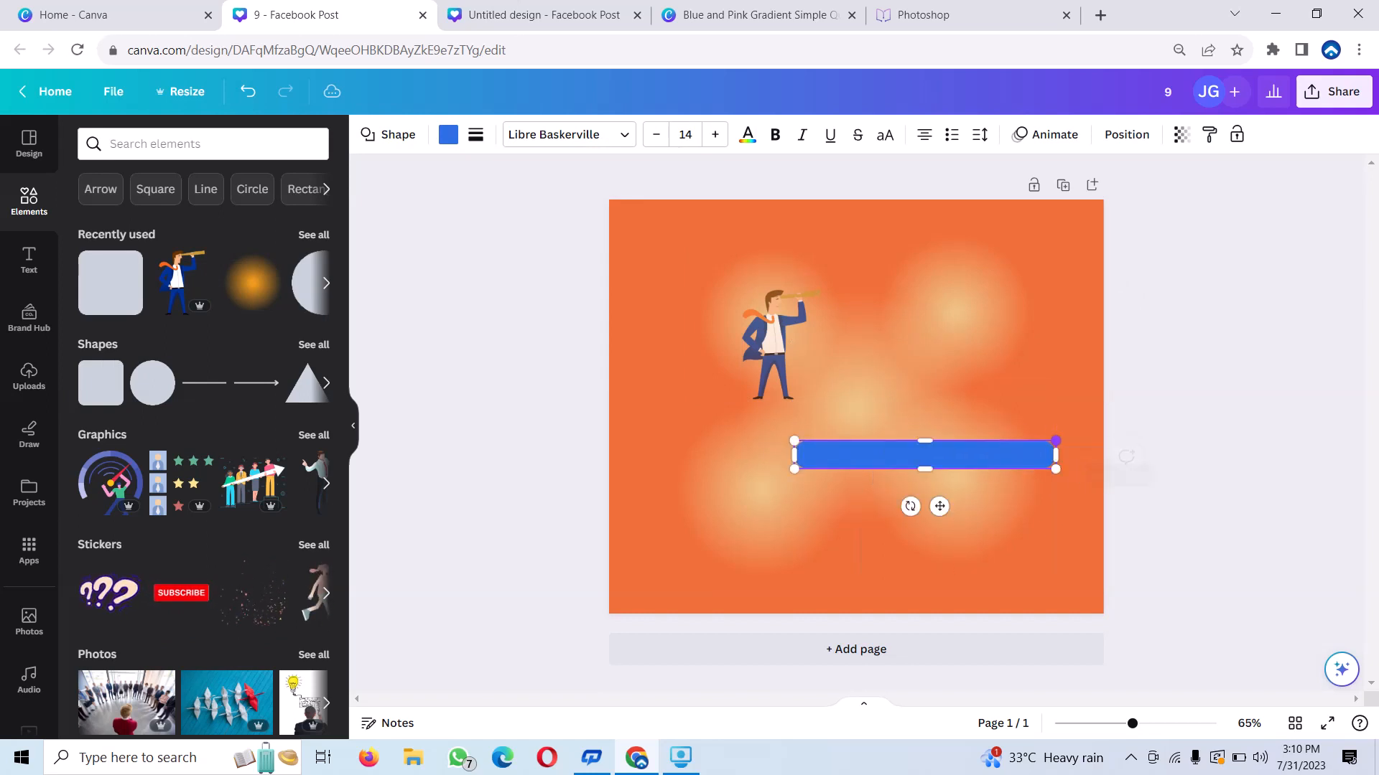
click(1026, 455)
drag(925, 440, 925, 452)
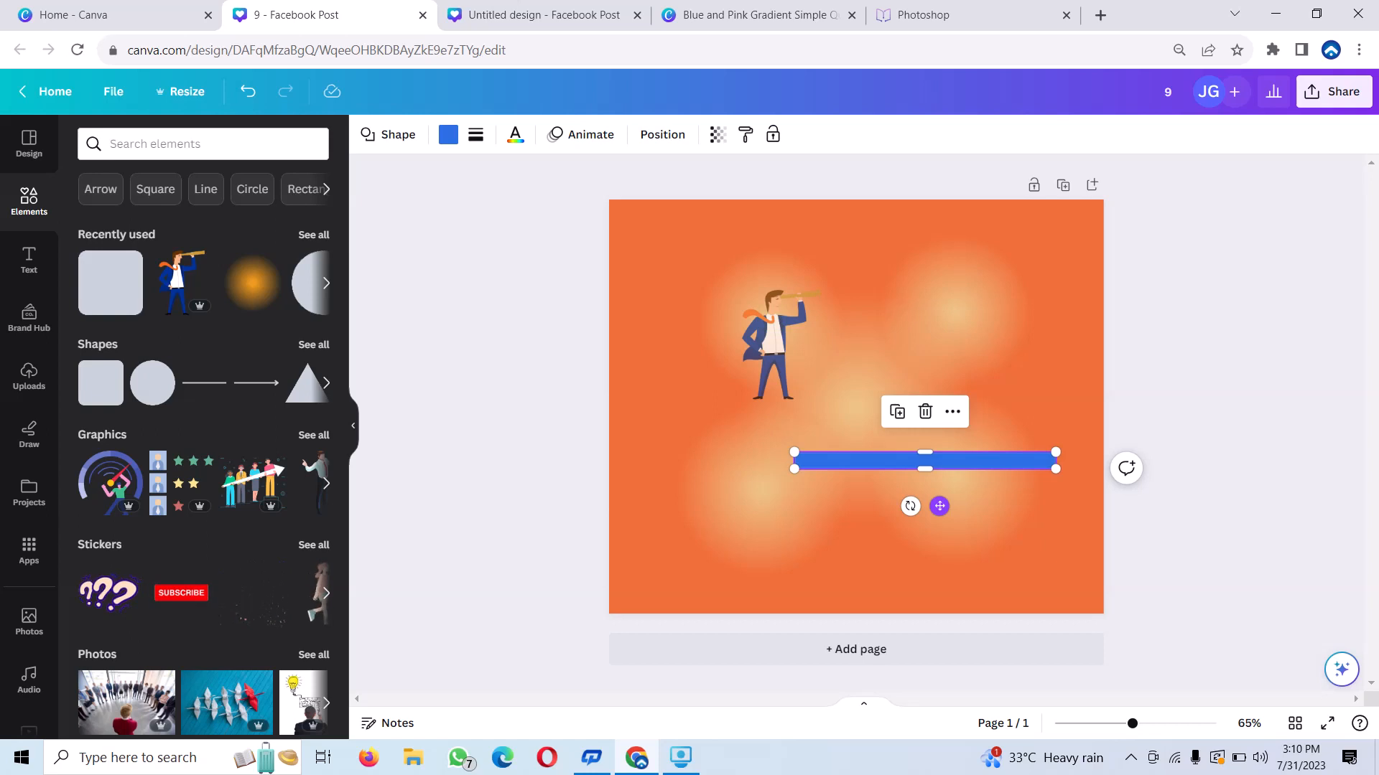
drag(939, 506, 873, 452)
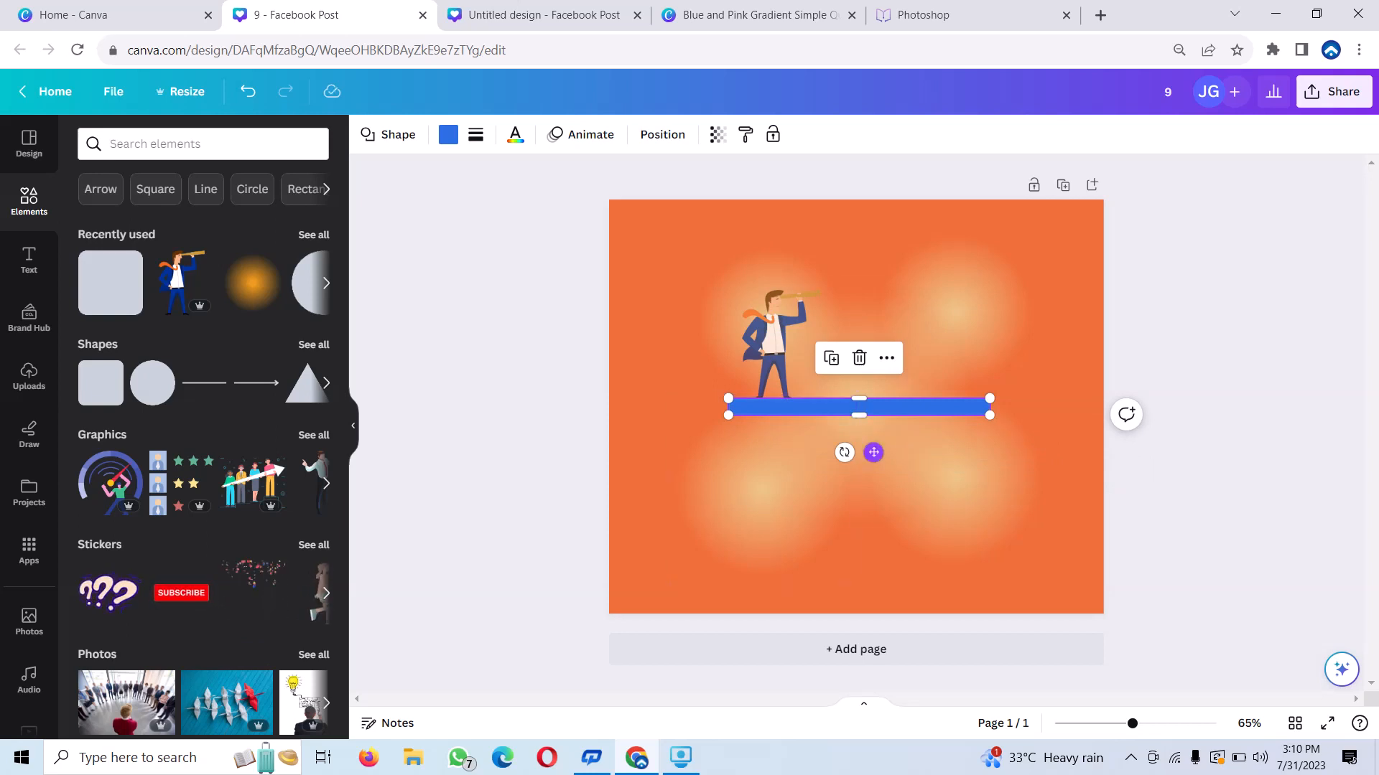
drag(873, 453, 870, 454)
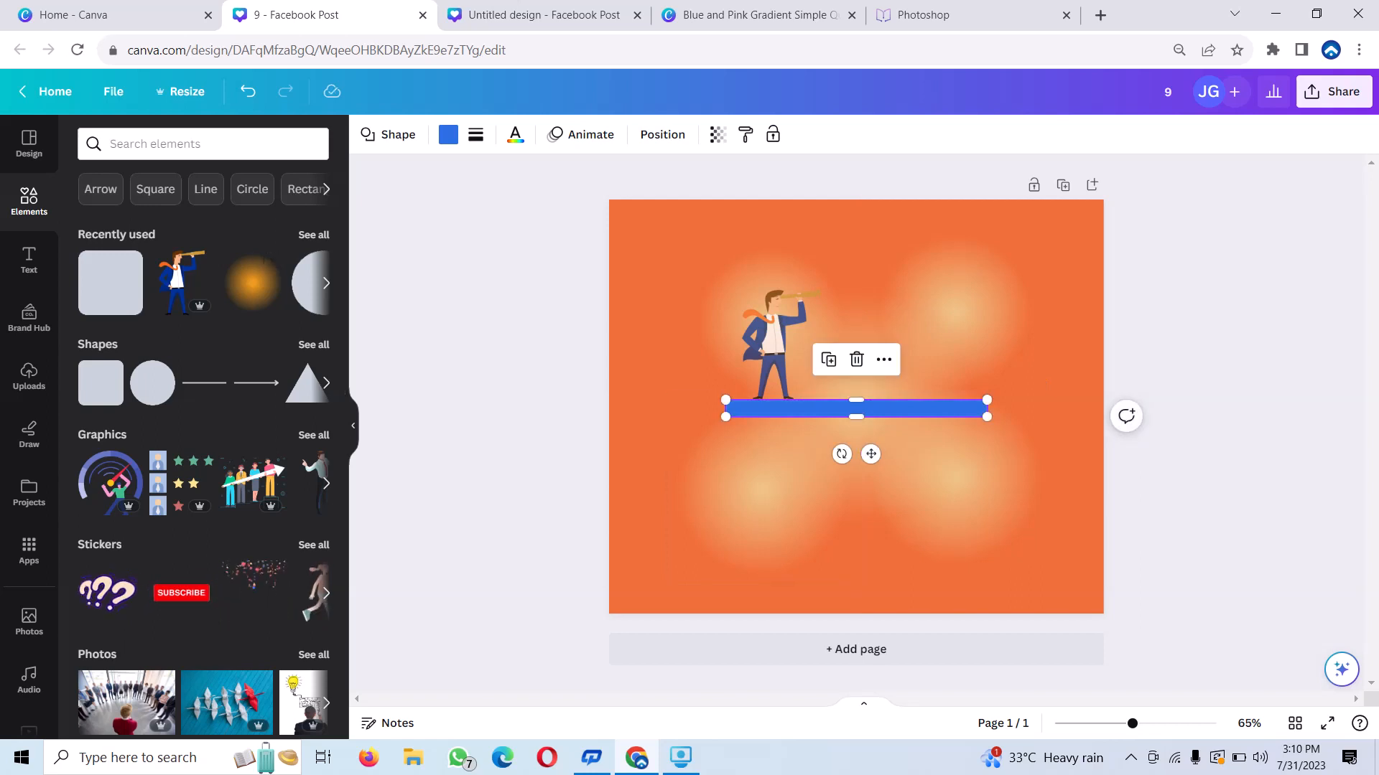
Step: Fill the bar with white and shorten it from its right end
click(448, 135)
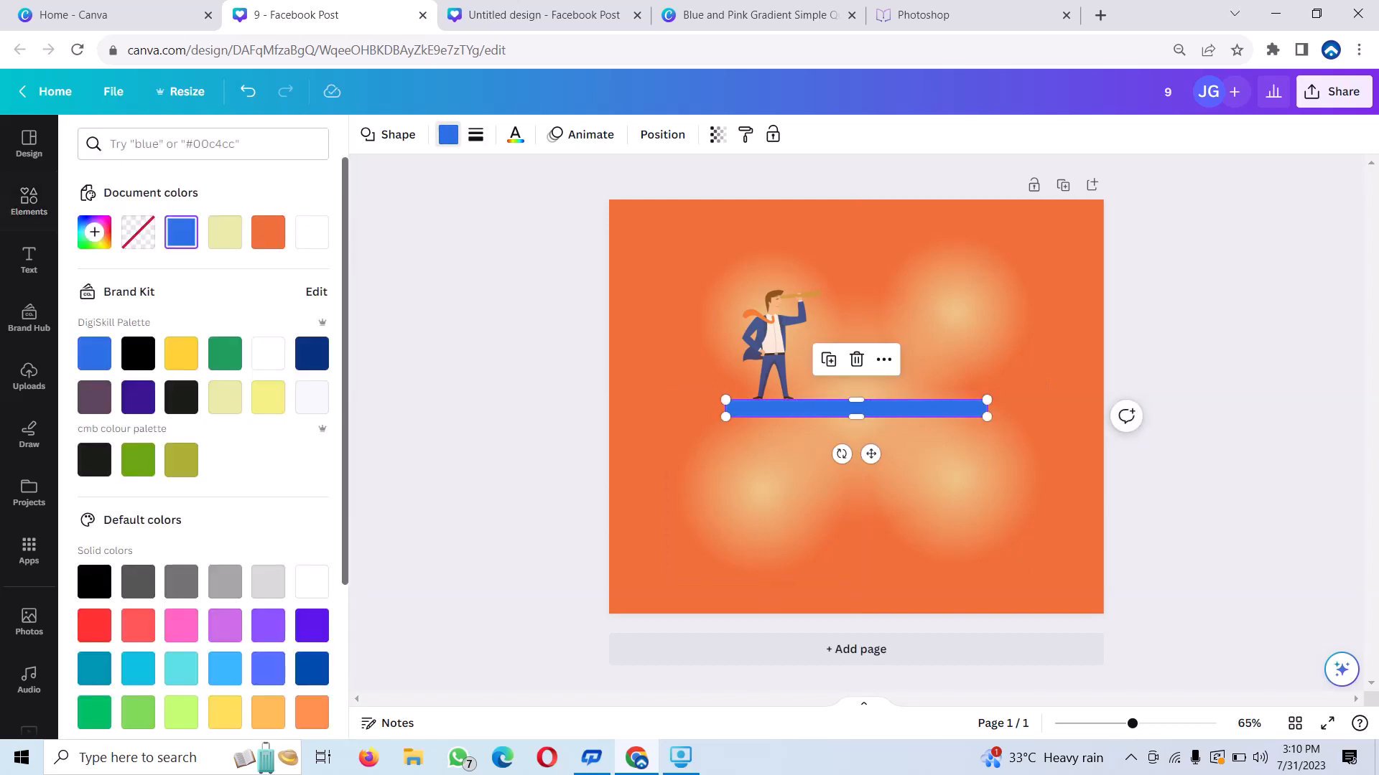
click(268, 353)
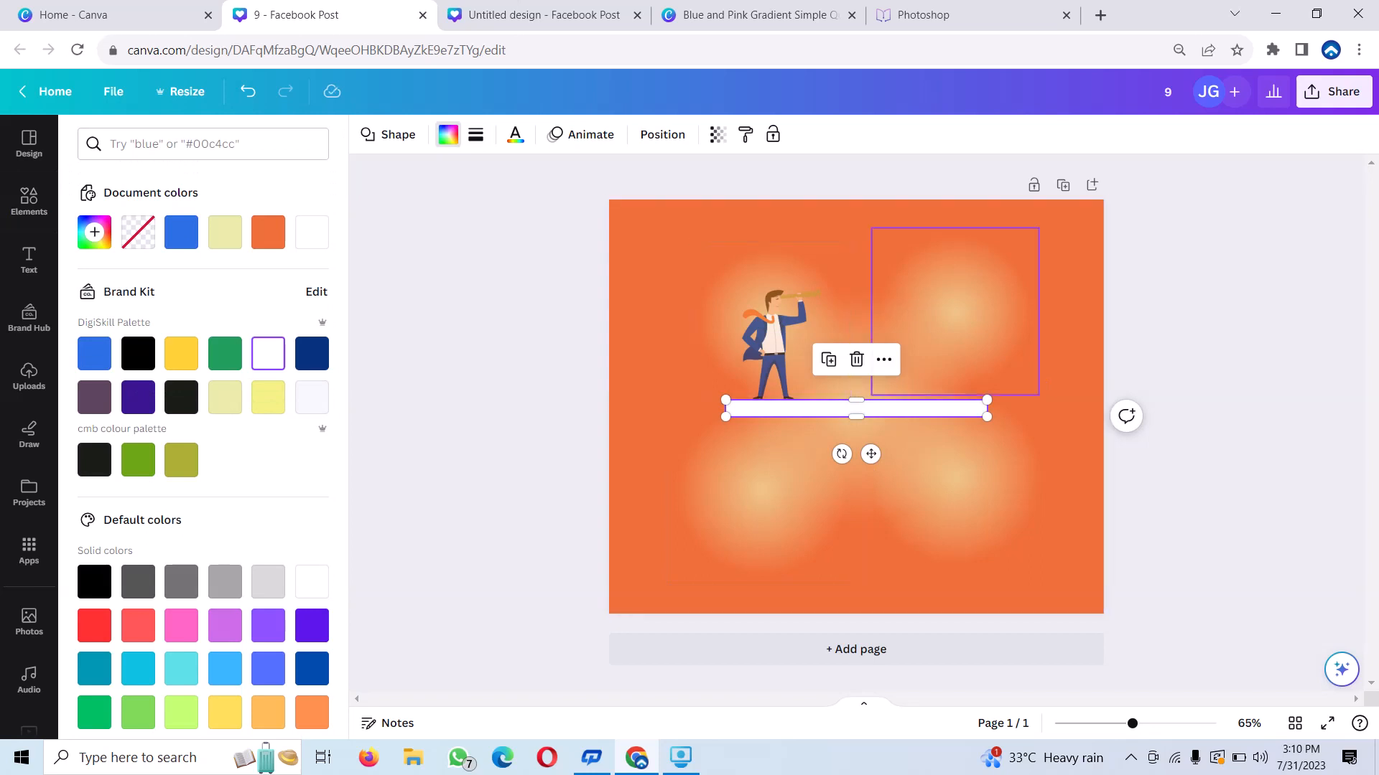
drag(988, 408, 946, 408)
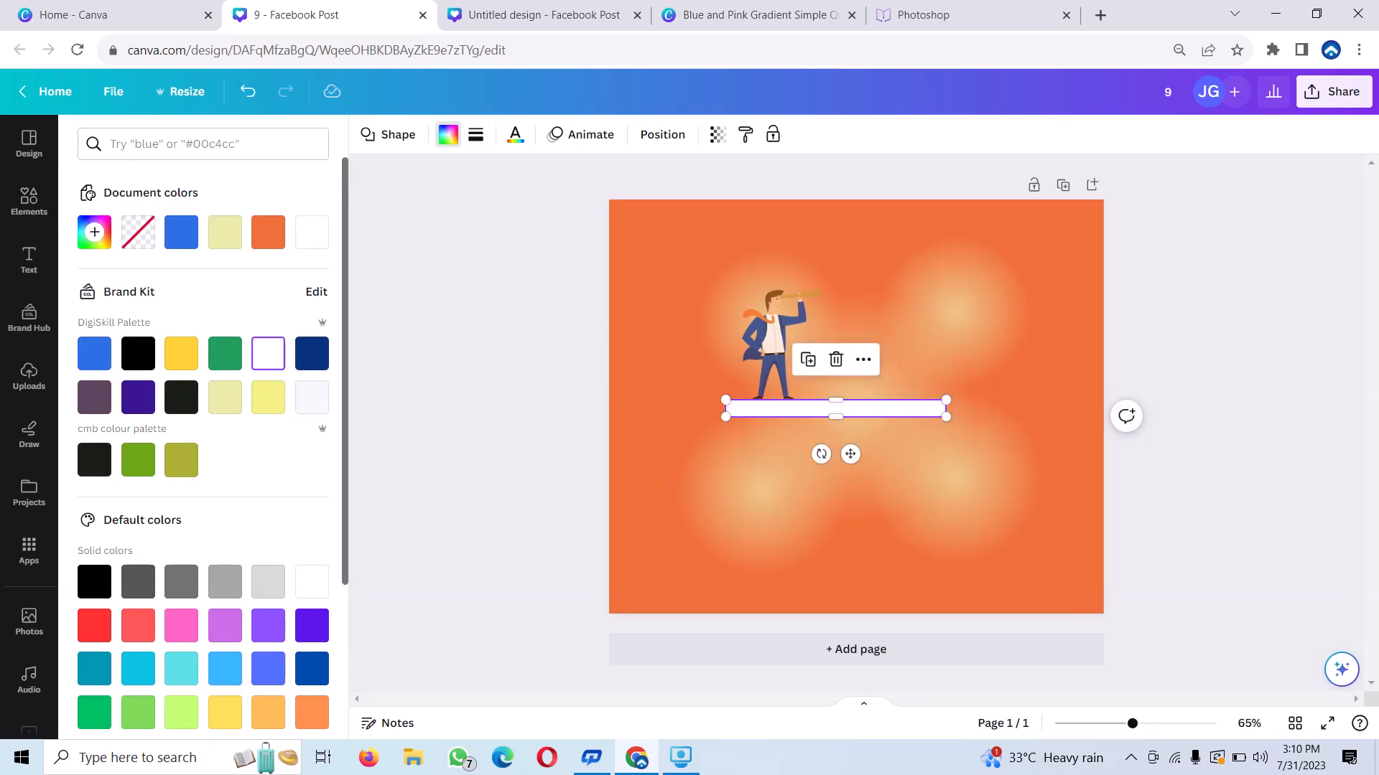
Step: Add a subheading reading "is urgently hiring" and place it over the white bar beneath the businessman
click(29, 260)
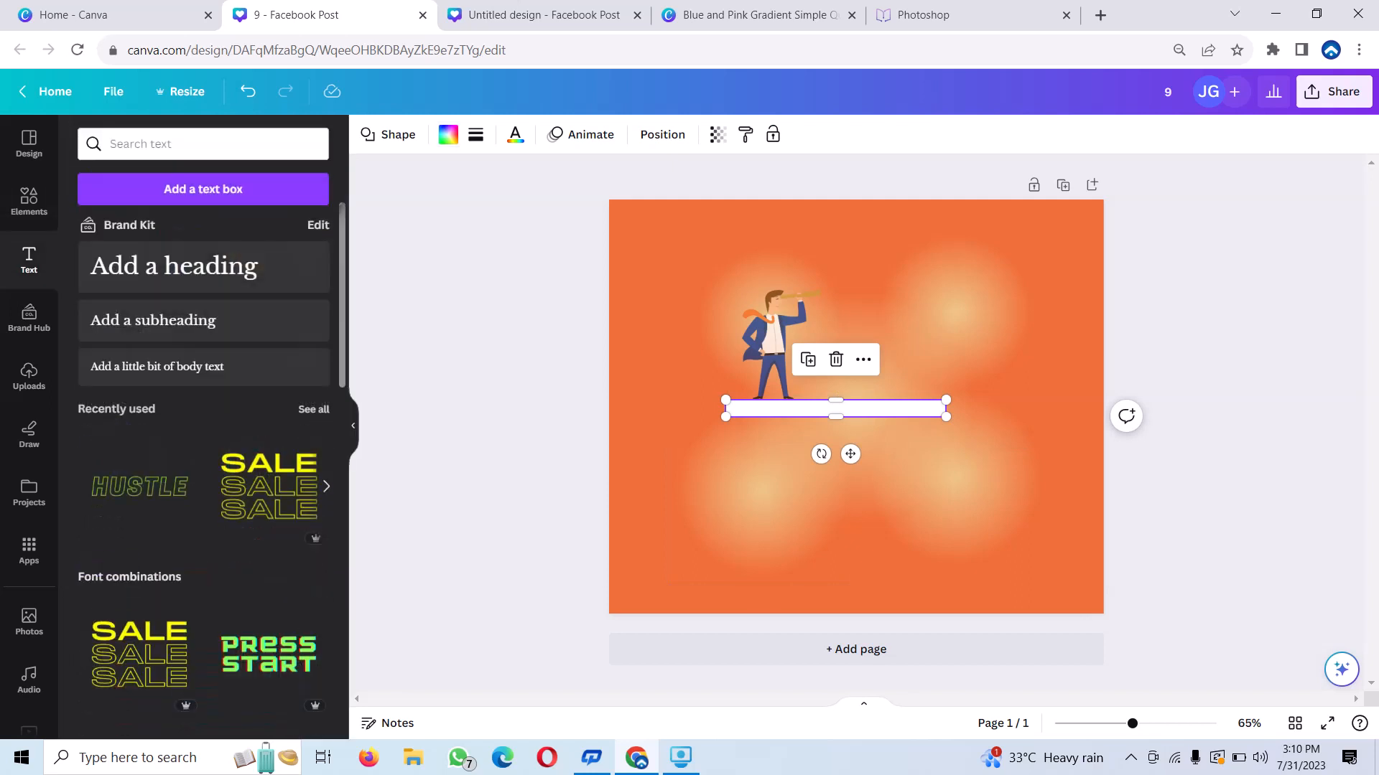
click(203, 320)
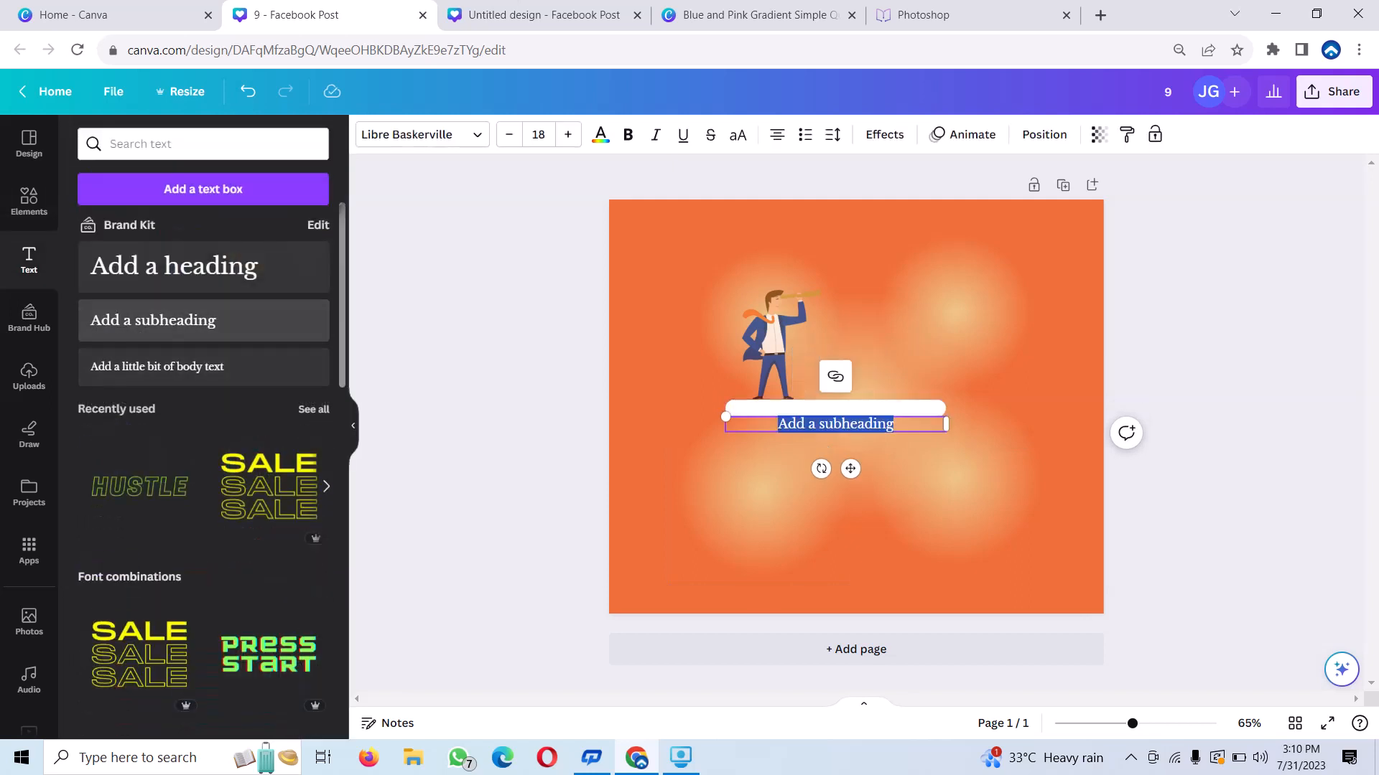
key(BackSpace)
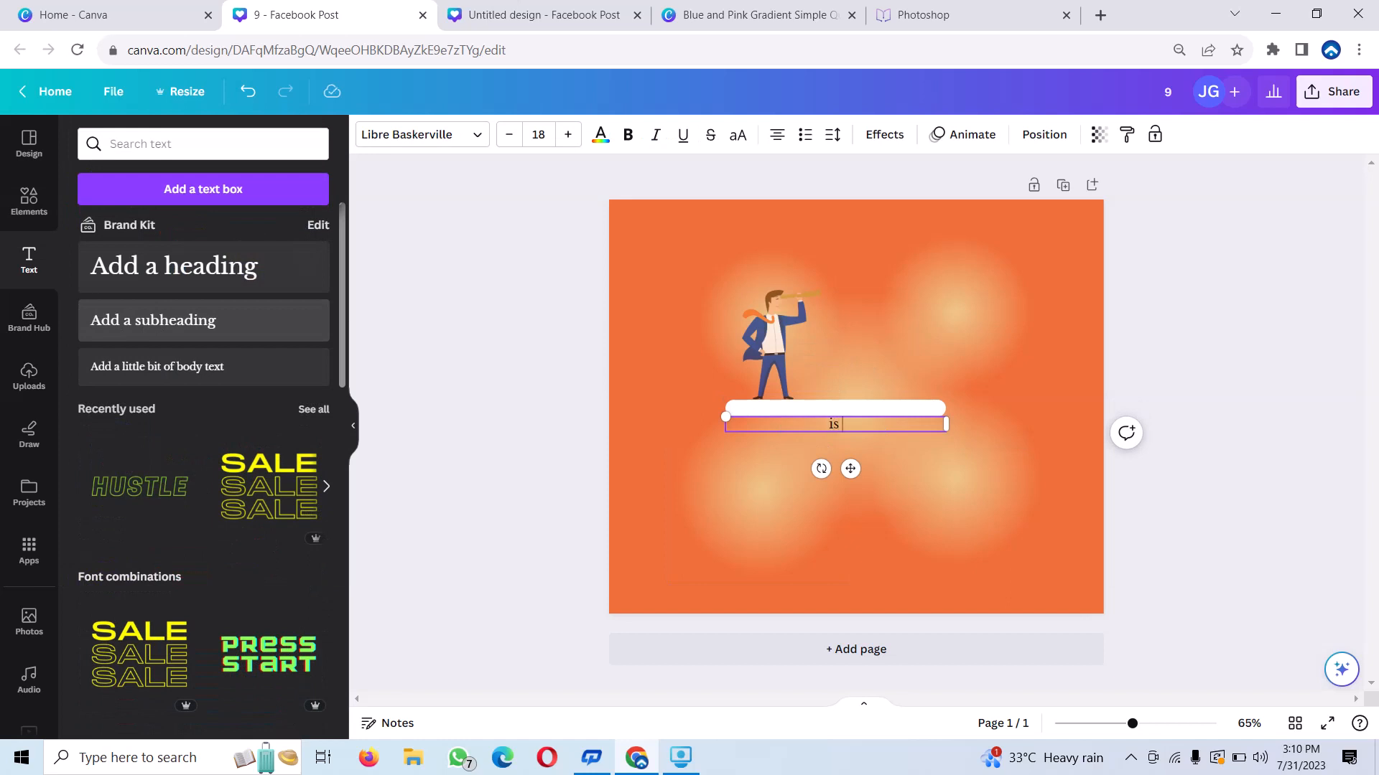
text(is urgently hi)
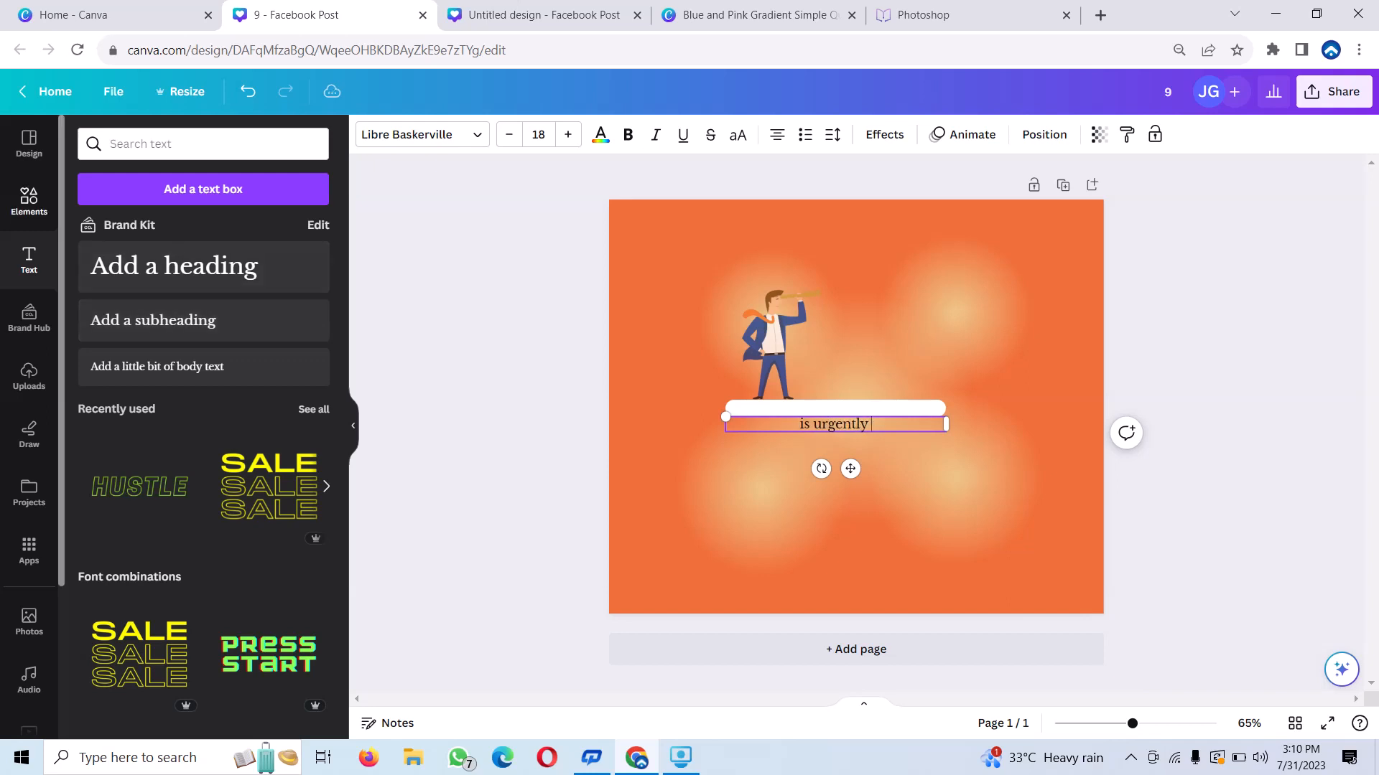
text(ring)
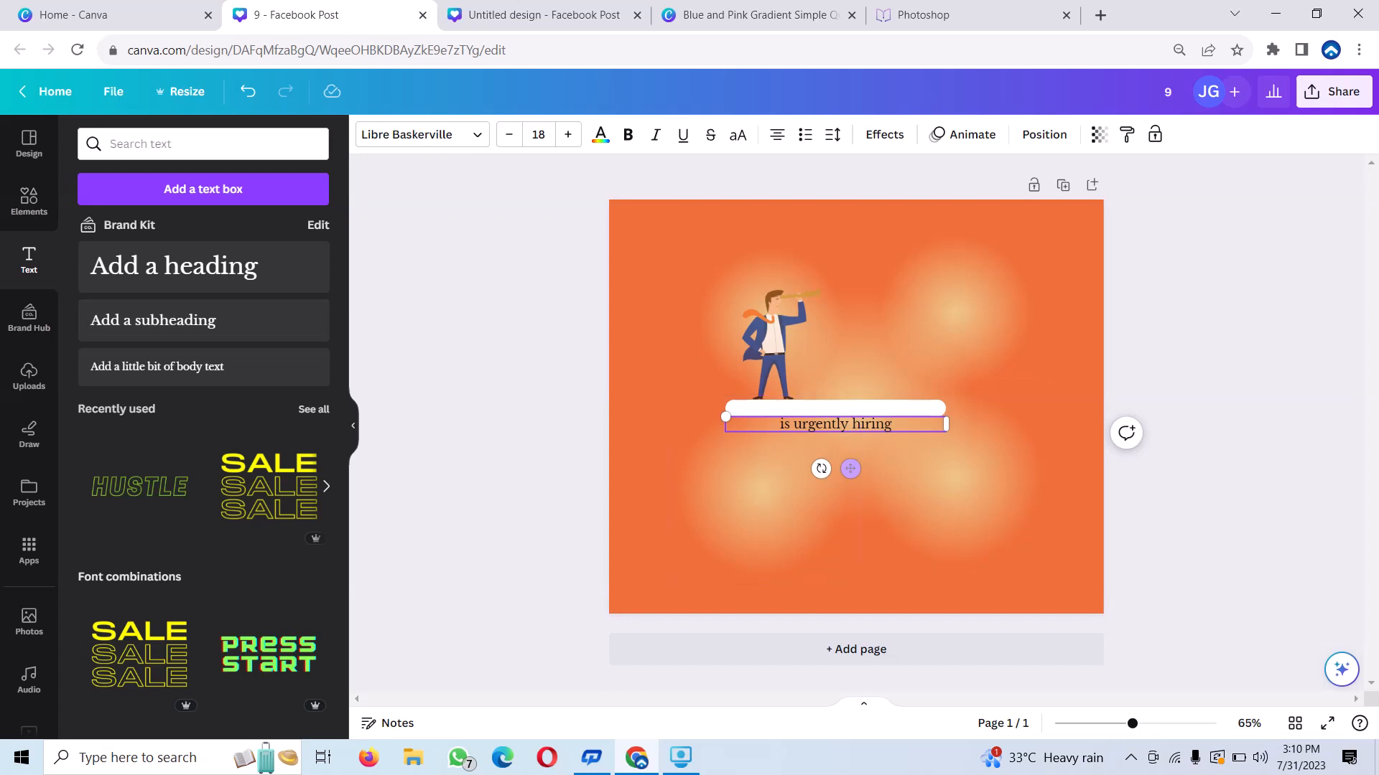
drag(850, 468, 829, 453)
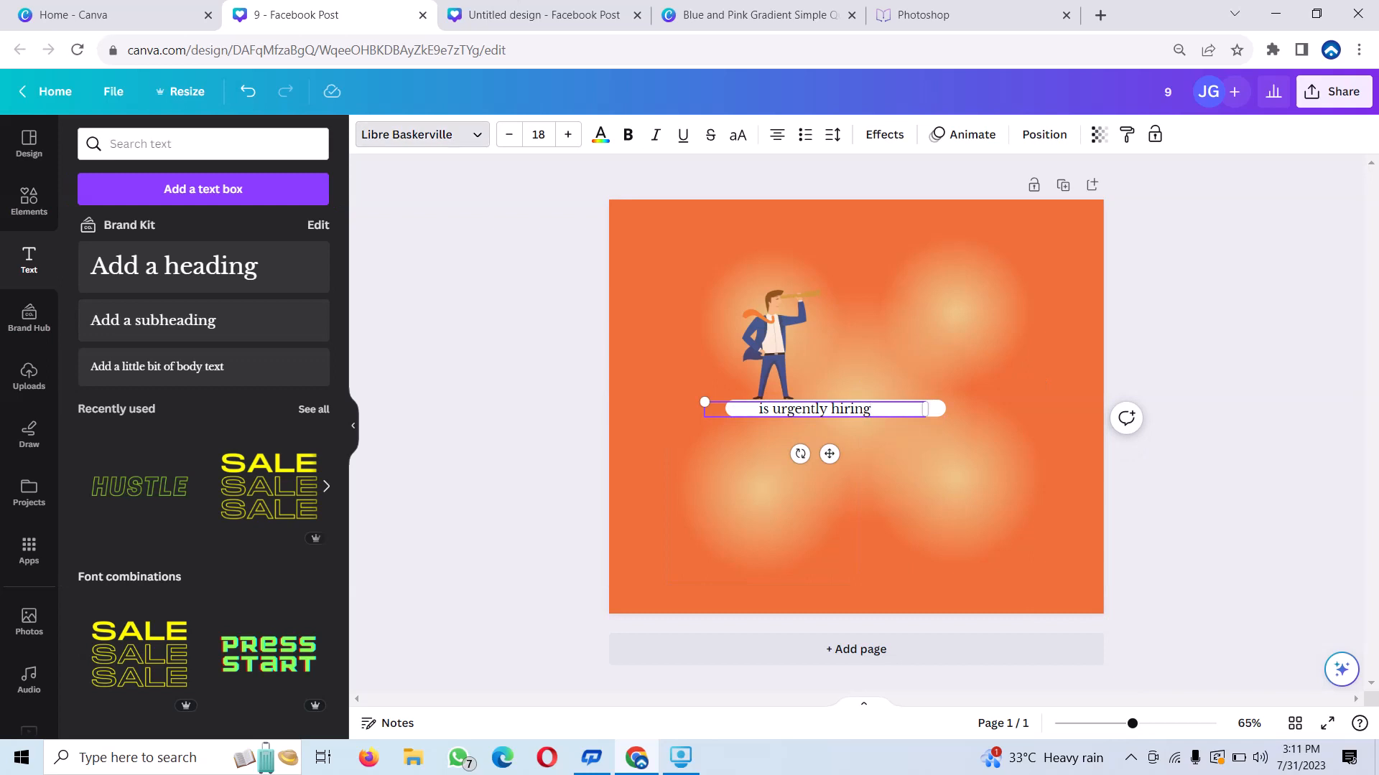
Step: Change the font of the "is urgently hiring" text to Montserrat Classic
click(422, 134)
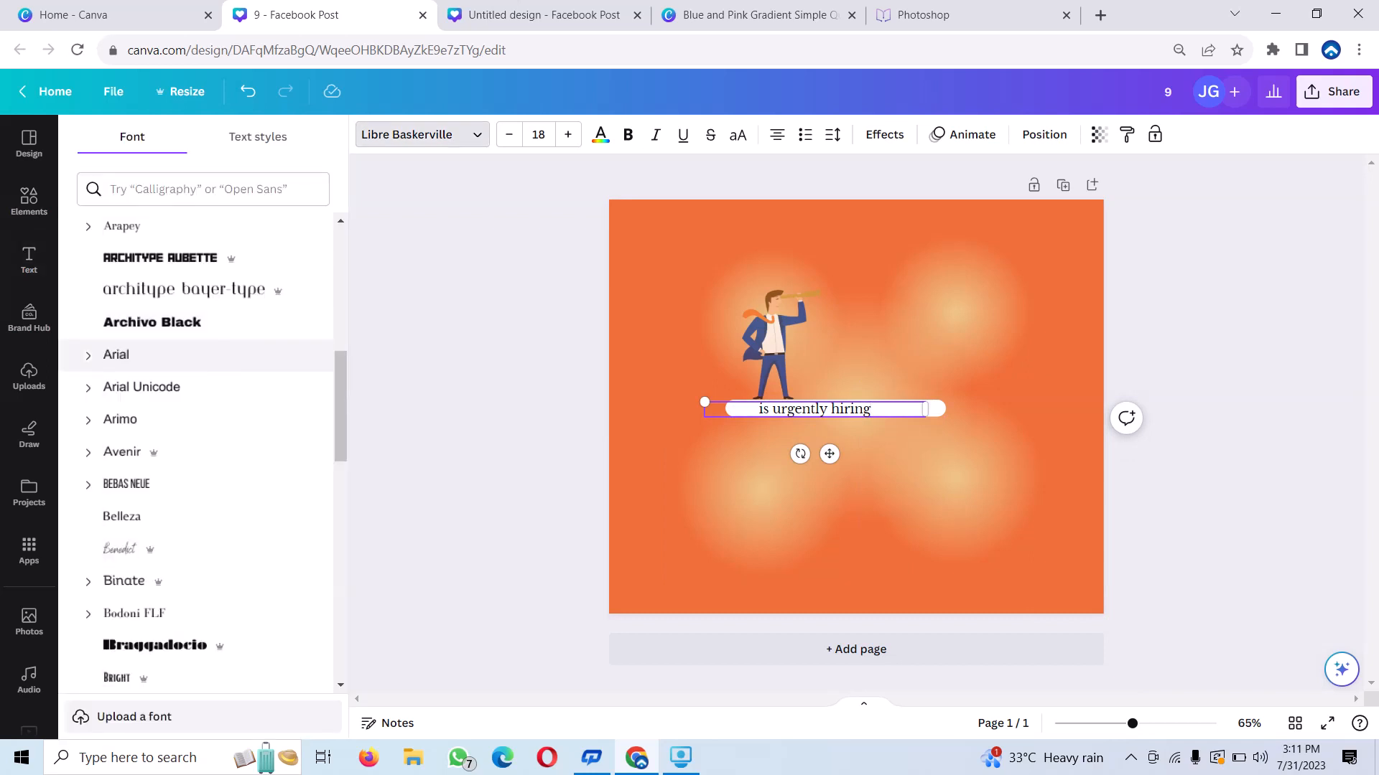
scroll(179, 463, up, 4)
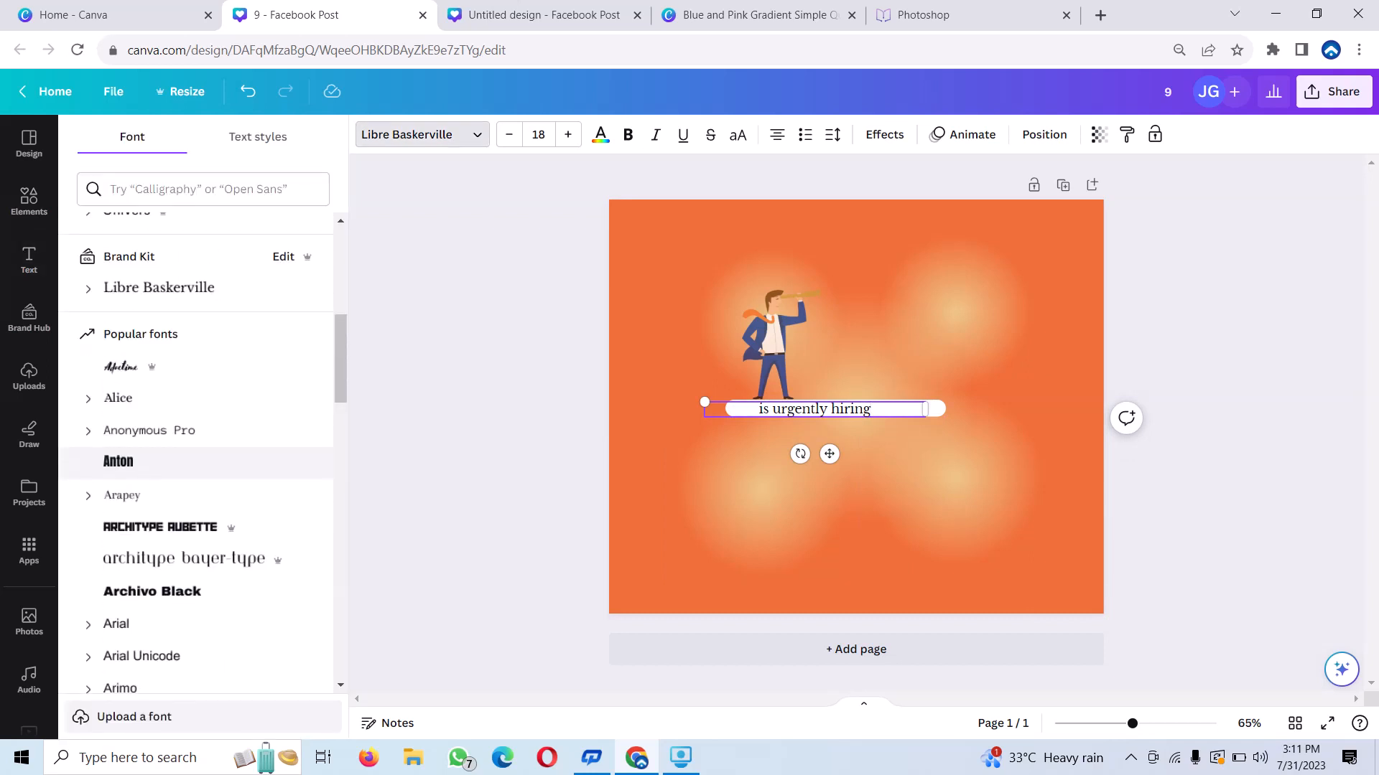
scroll(194, 613, up, 6)
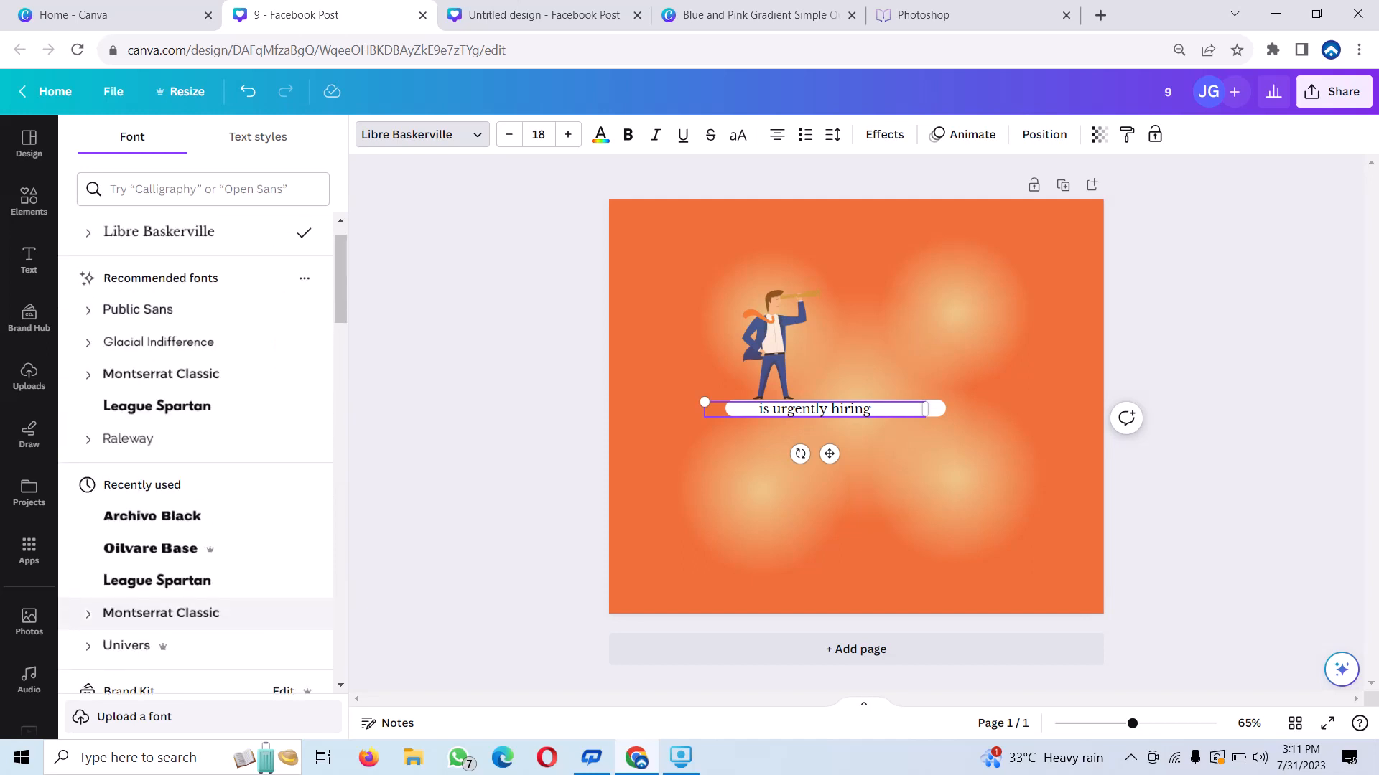
scroll(180, 420, up, 1)
click(161, 388)
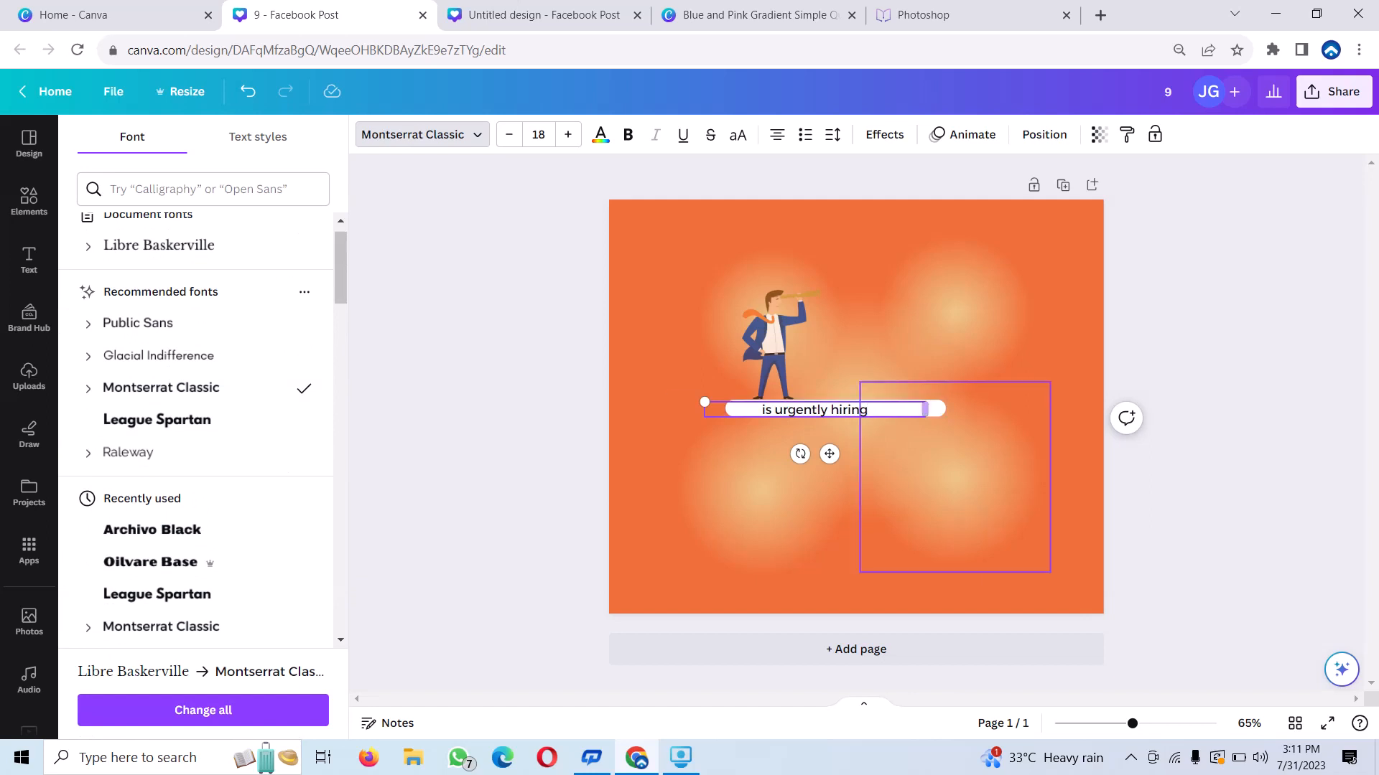
Step: Shorten the white bar from its right end and shift the "is urgently hiring" text slightly left within it
click(762, 496)
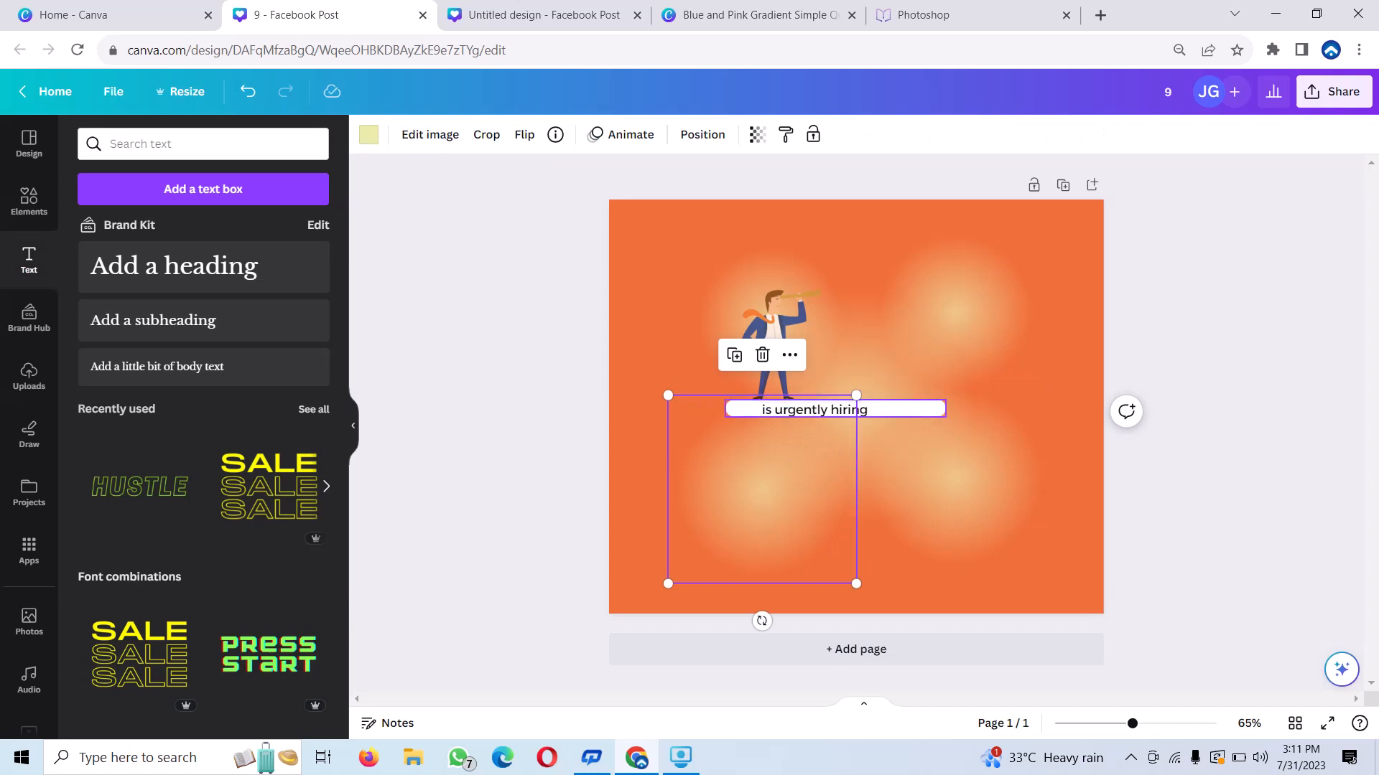
click(835, 409)
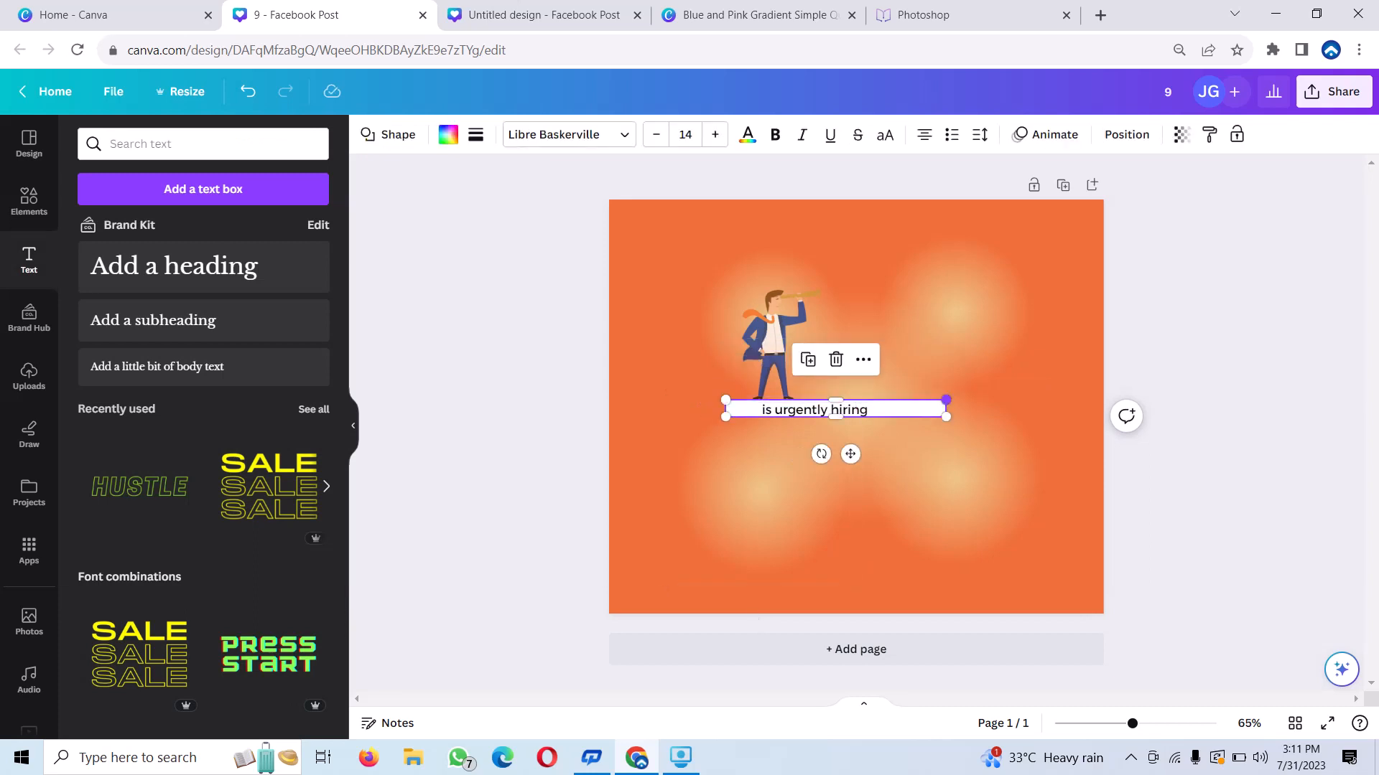
drag(946, 402, 902, 397)
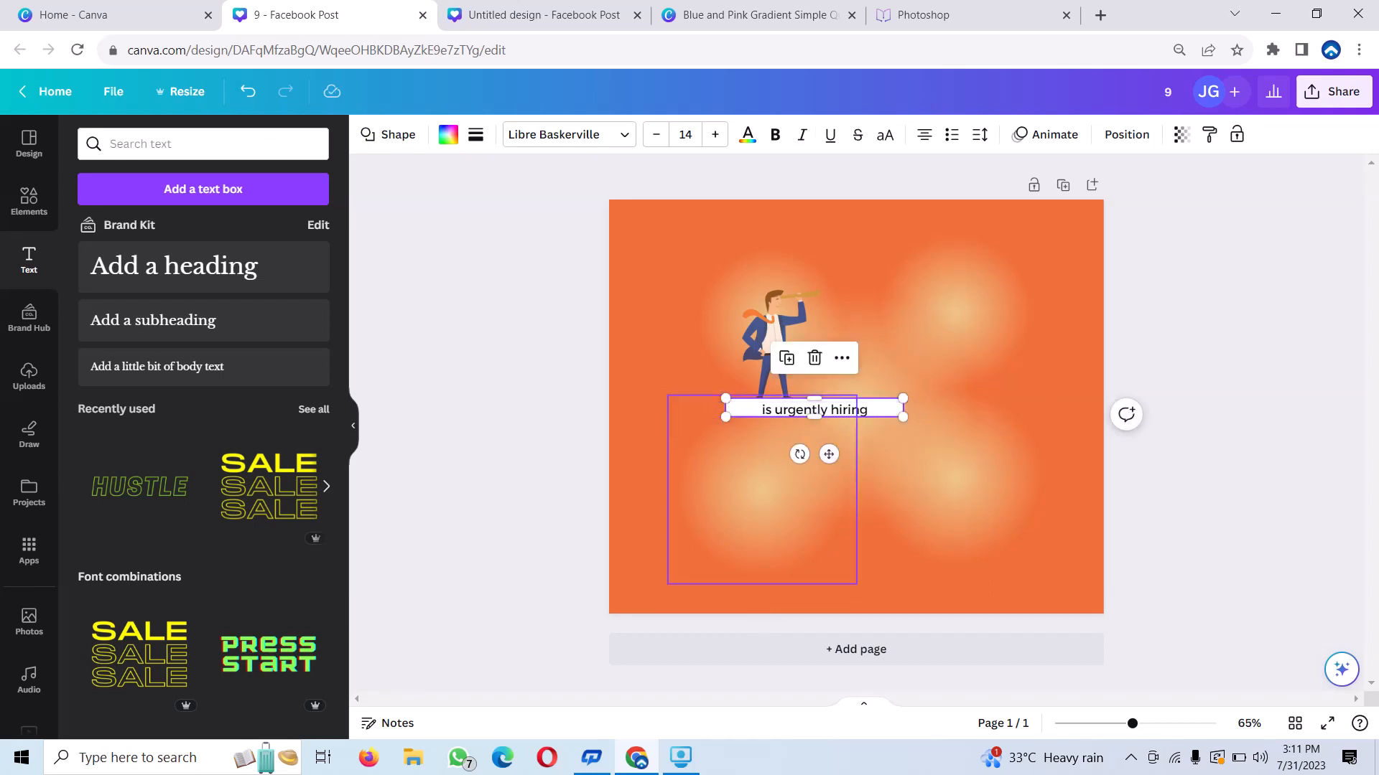
click(789, 466)
mouse_move(841, 412)
mouse_down()
mouse_move(858, 412)
mouse_move(826, 410)
mouse_move(845, 410)
mouse_up()
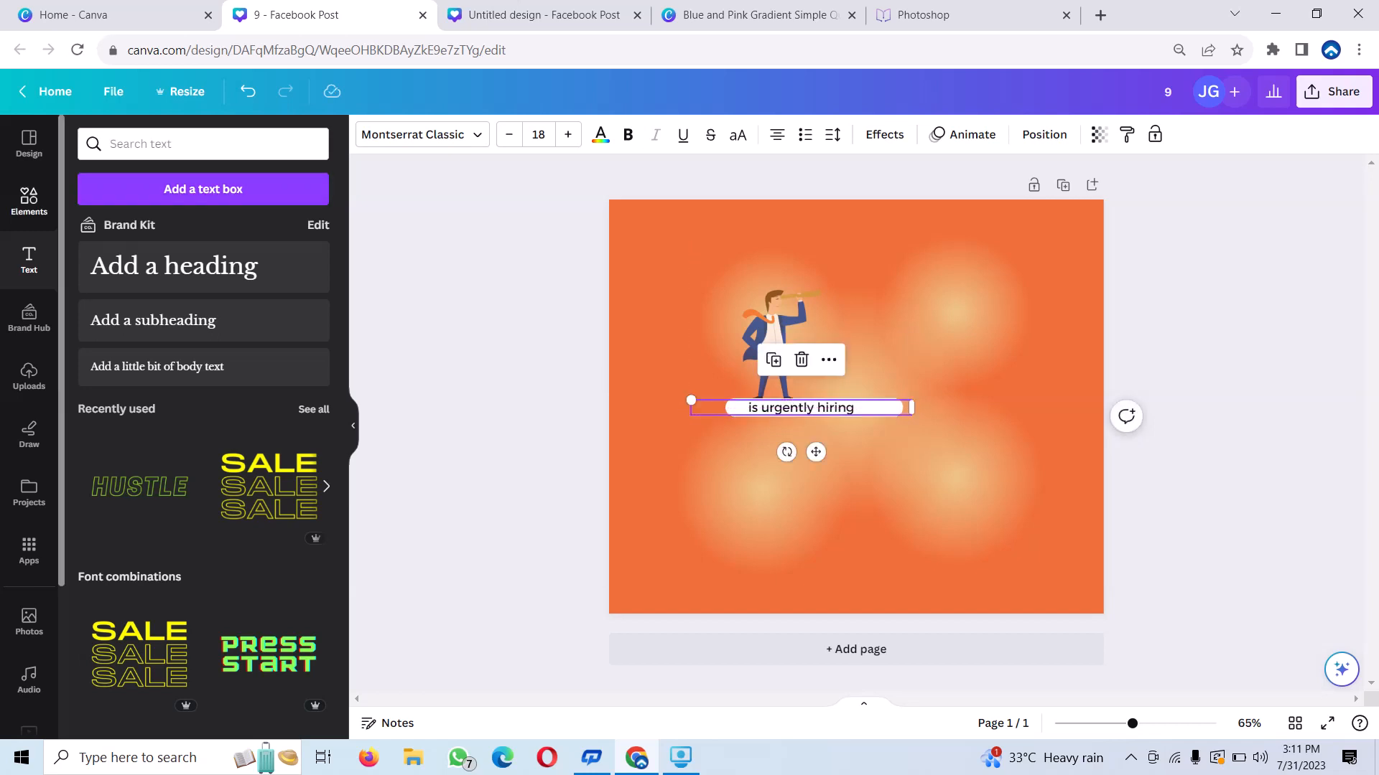
Step: Search the elements for "search" and add the graphic of a magnifying glass inside a solid circle
click(28, 202)
click(187, 144)
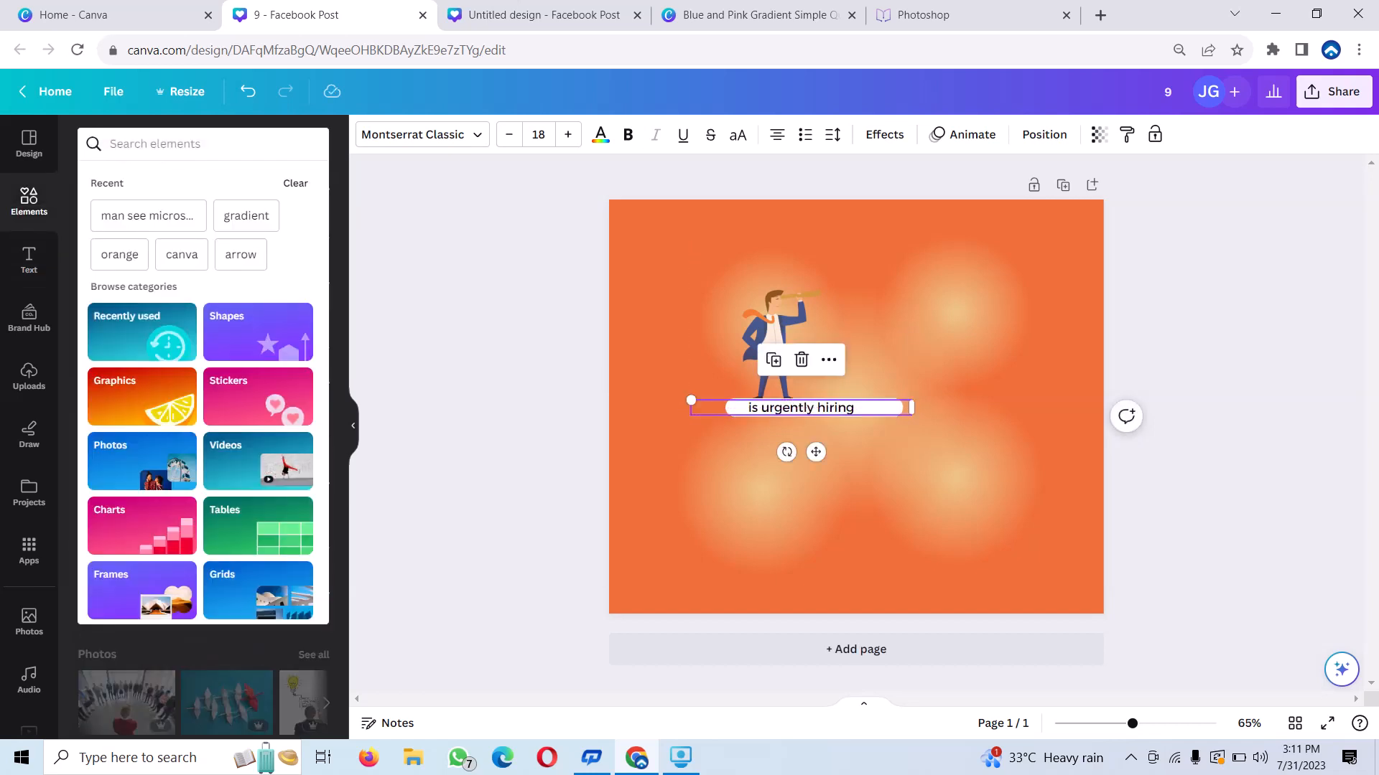
text(sear)
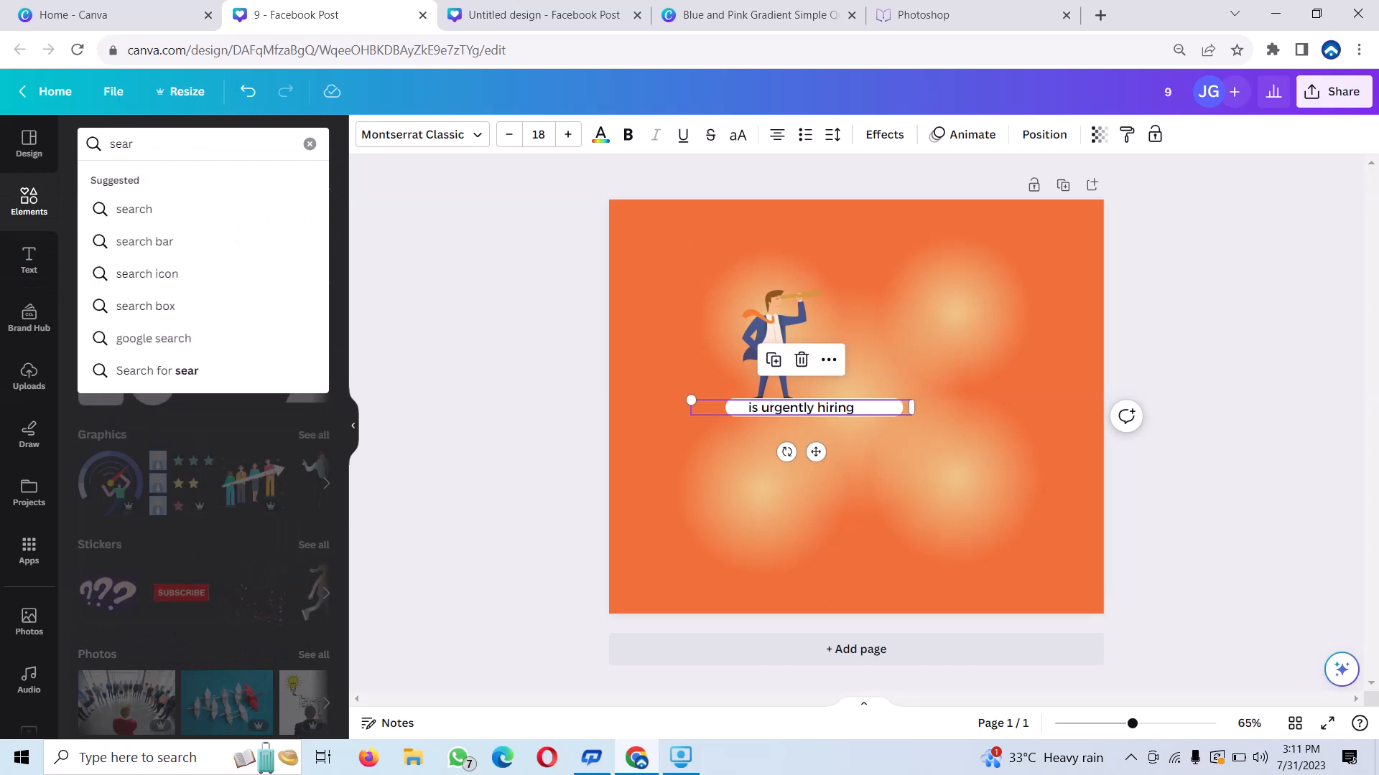
text(ch)
key(Return)
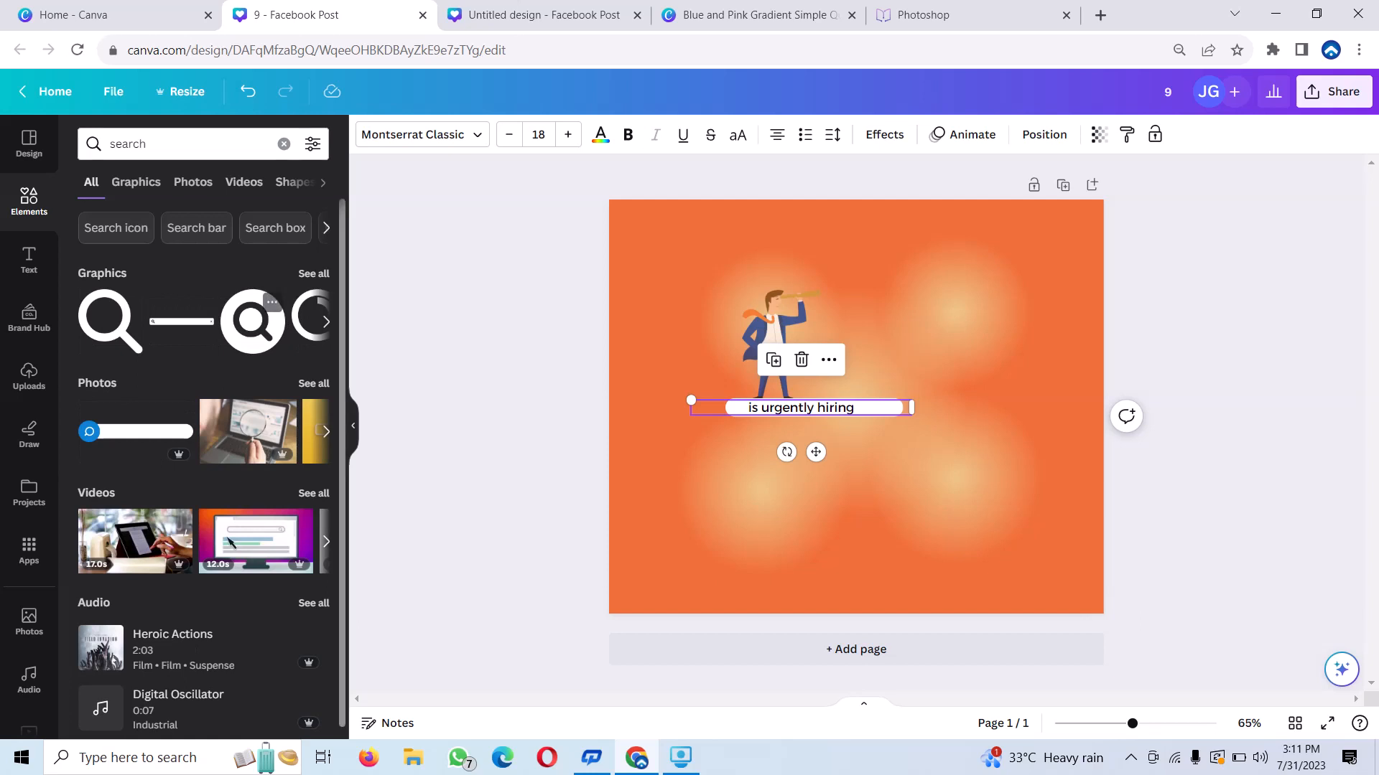
click(252, 321)
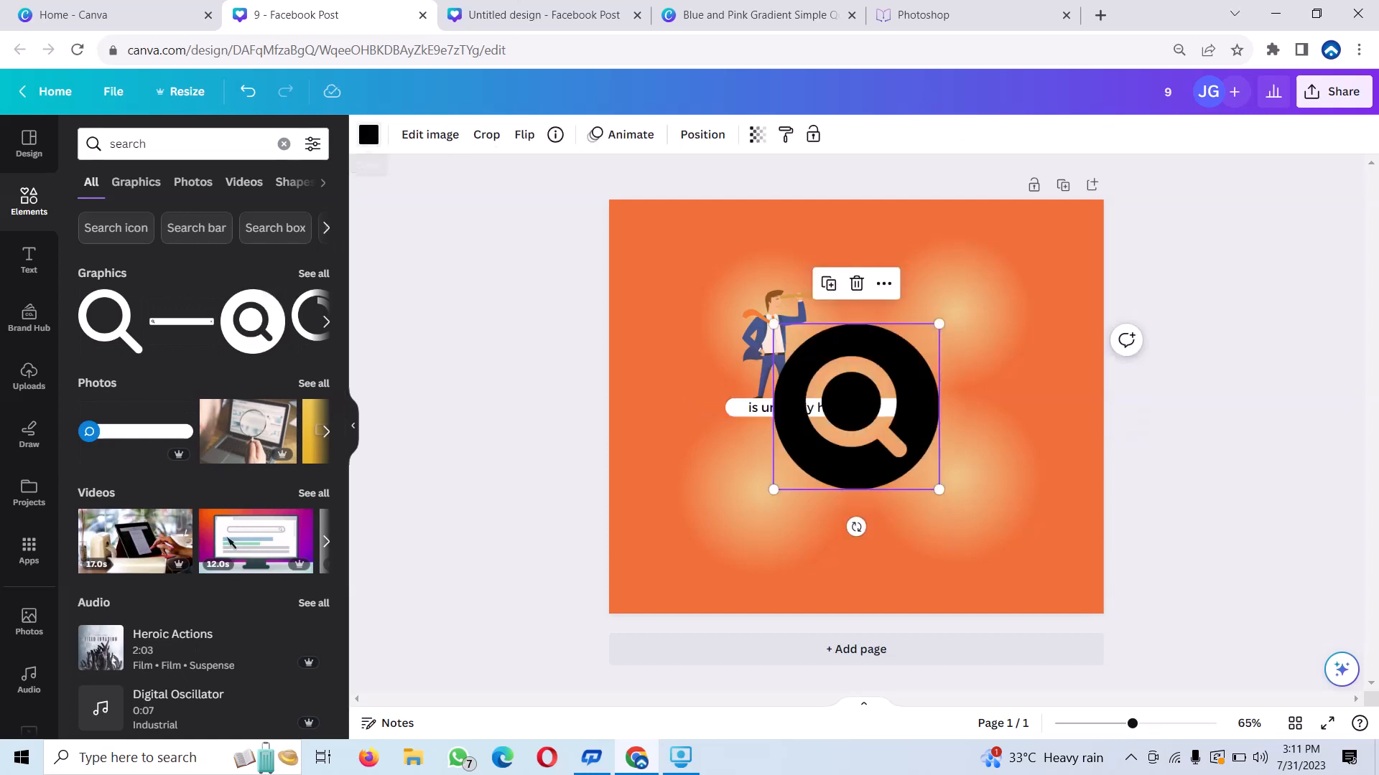
Step: Recolour the magnifying glass graphic yellow from the brand palette, then shrink it onto the right end of the white bar
click(368, 135)
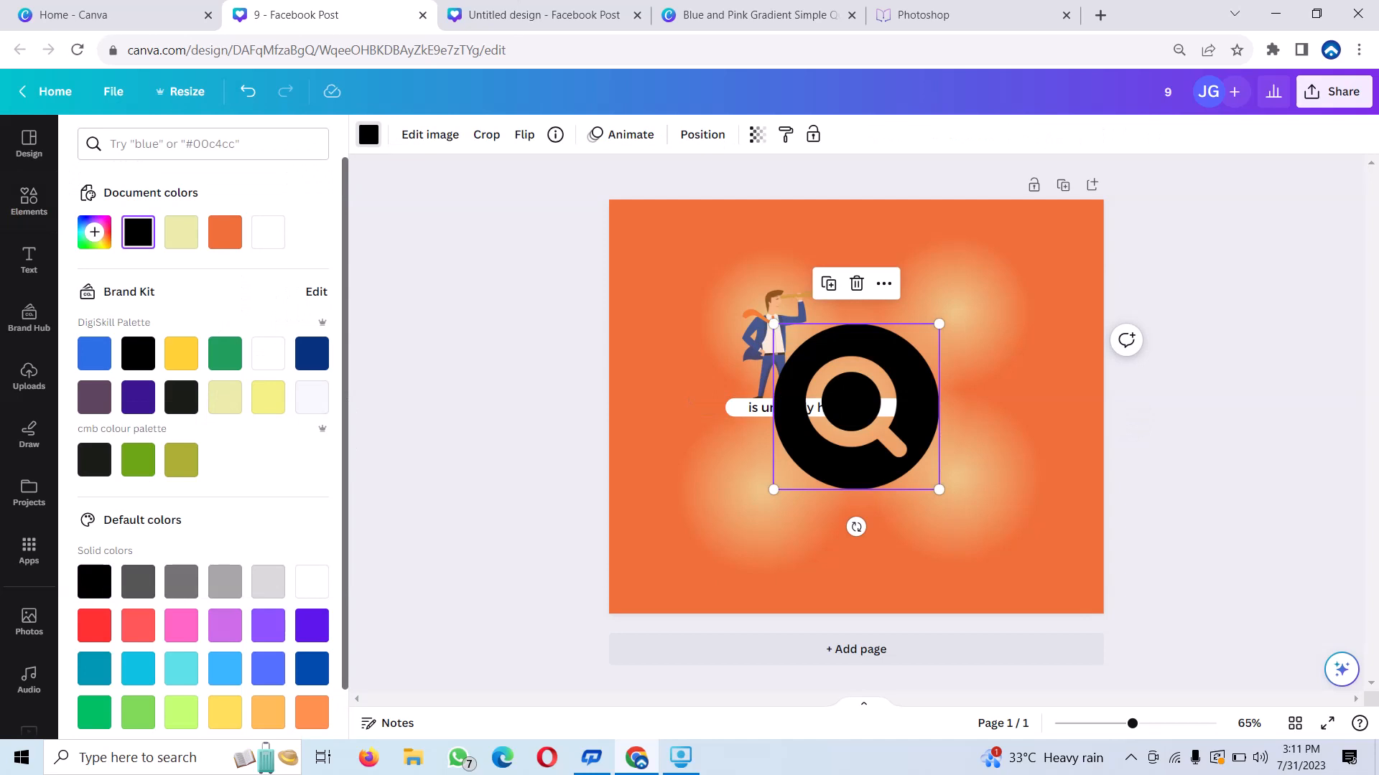
click(180, 354)
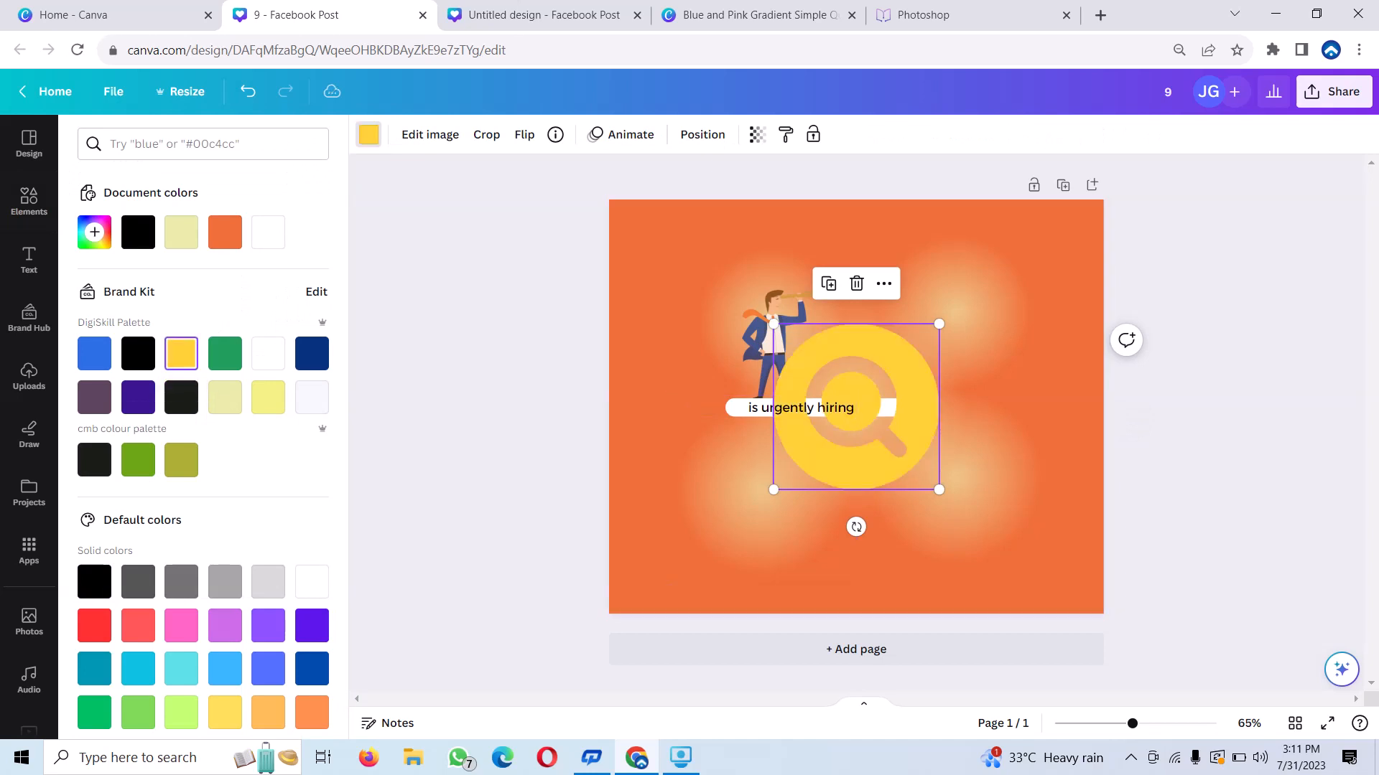
drag(773, 489, 881, 407)
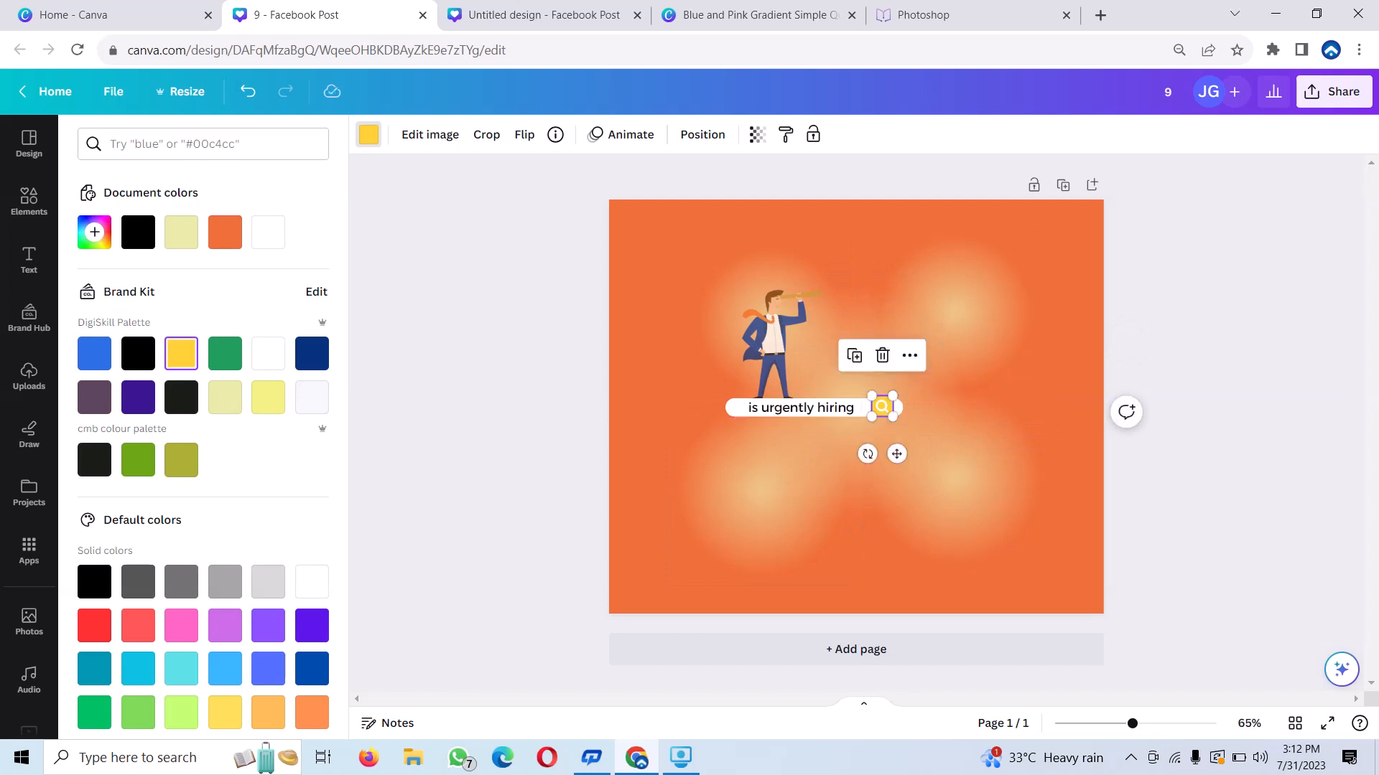
click(847, 467)
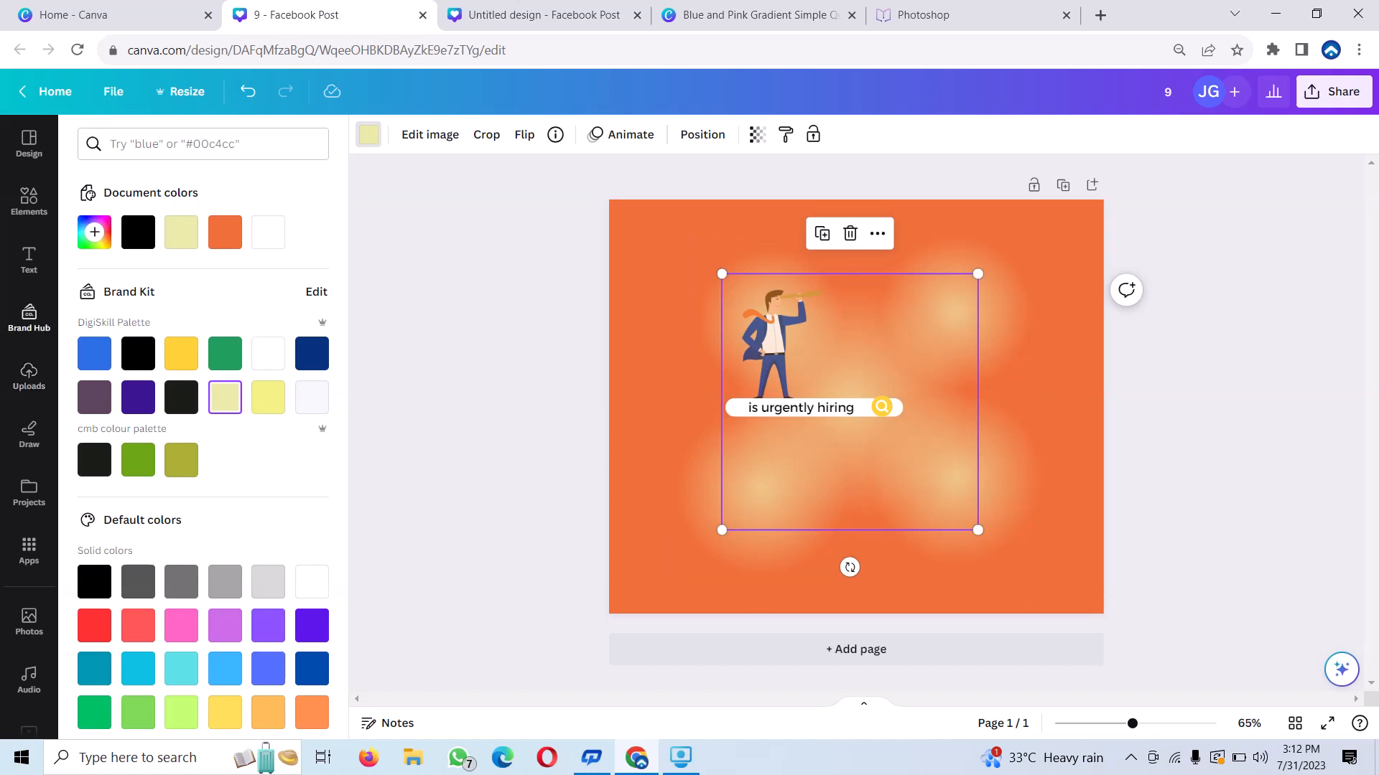
Step: Add a heading reading "Engineering Lead" below the white bar
click(29, 260)
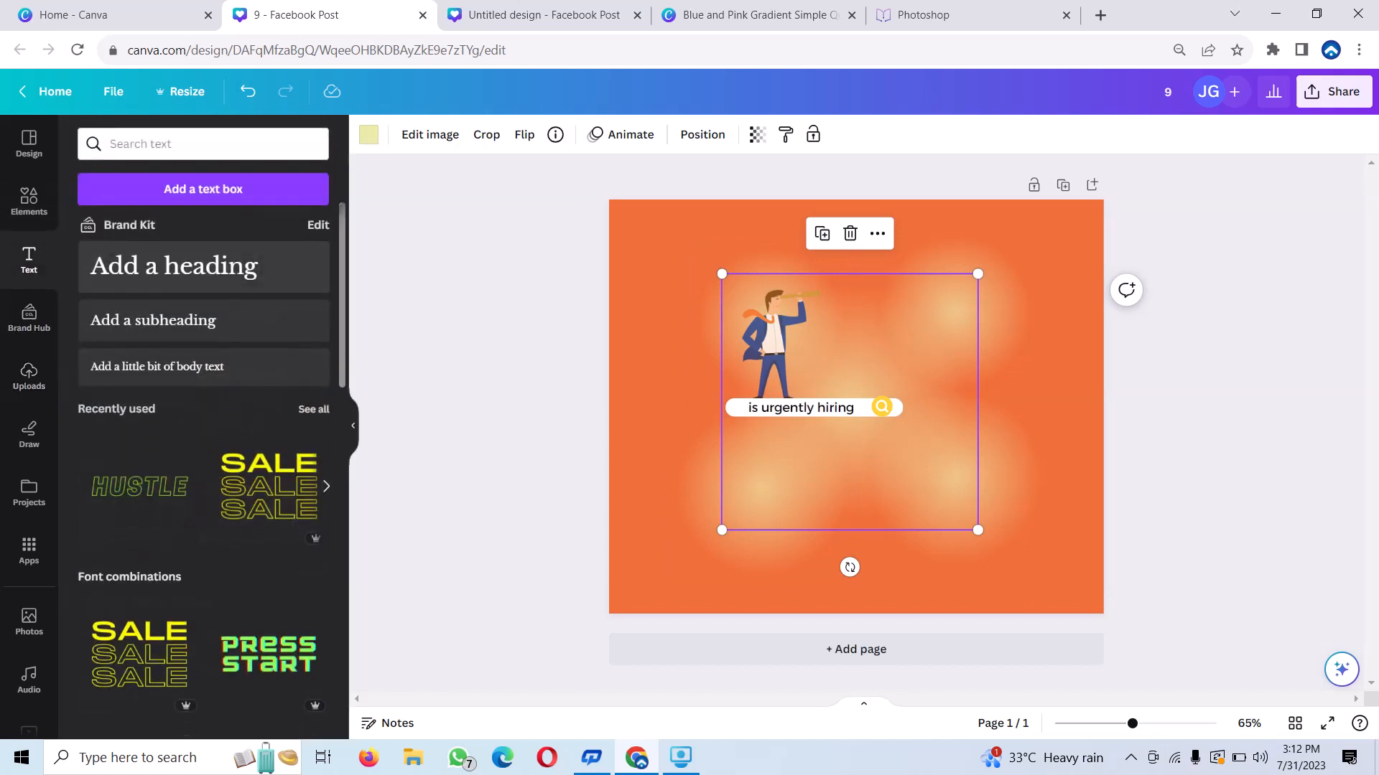
click(203, 267)
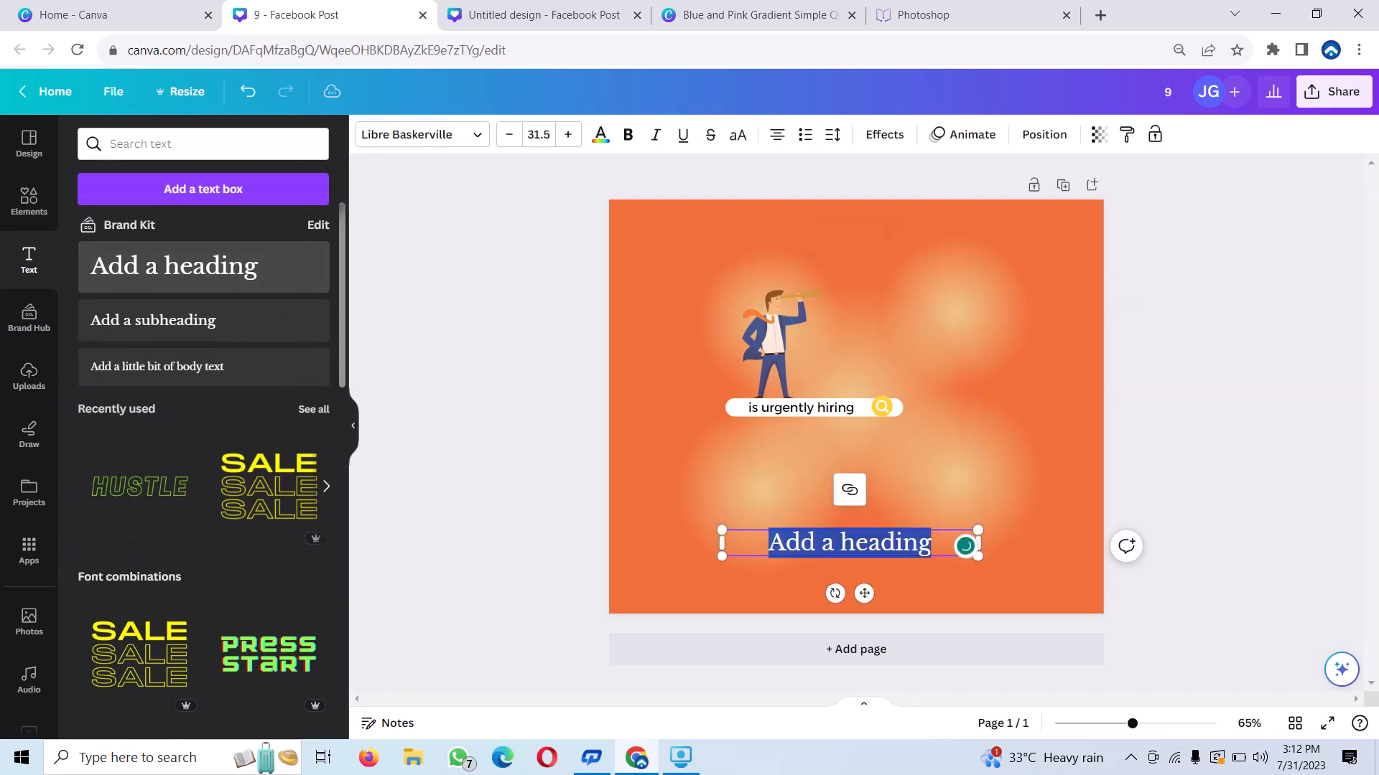
key(BackSpace)
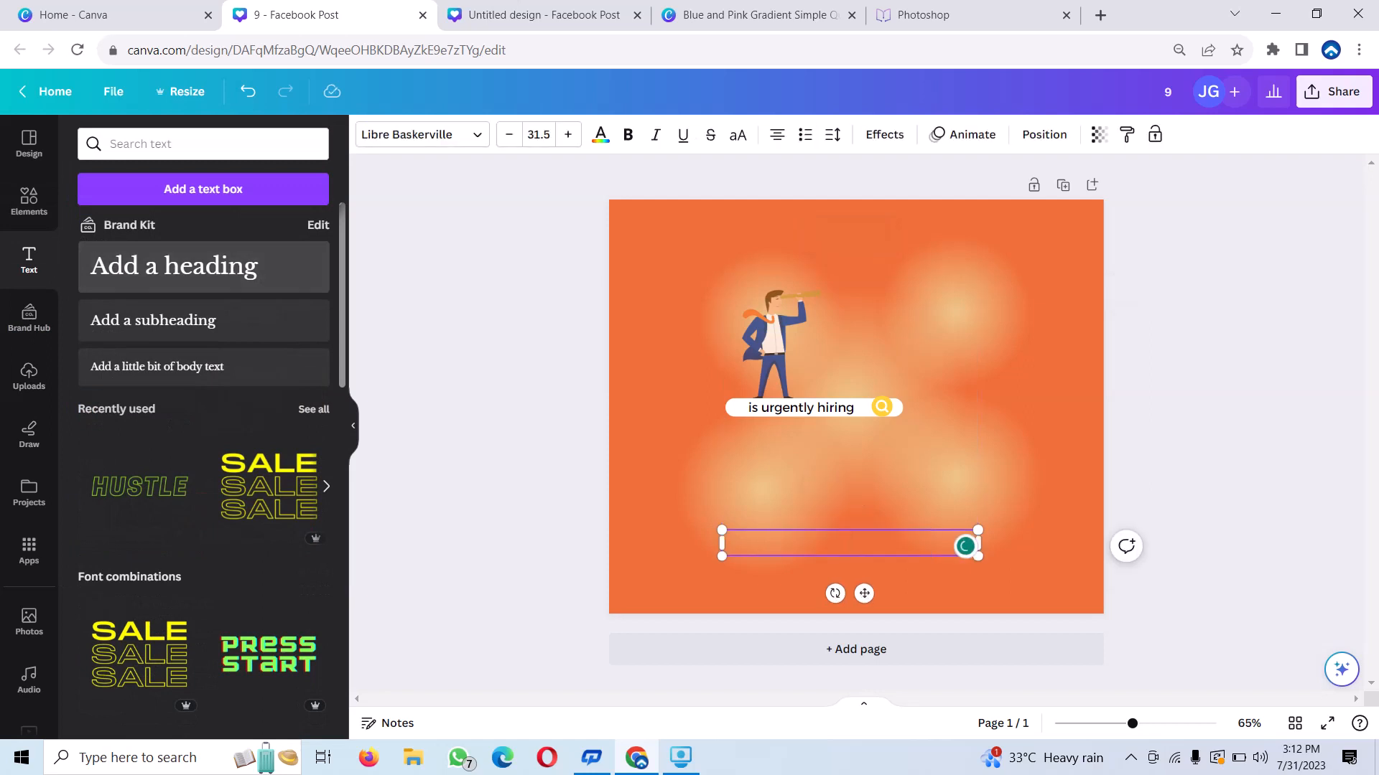
text(Engineer)
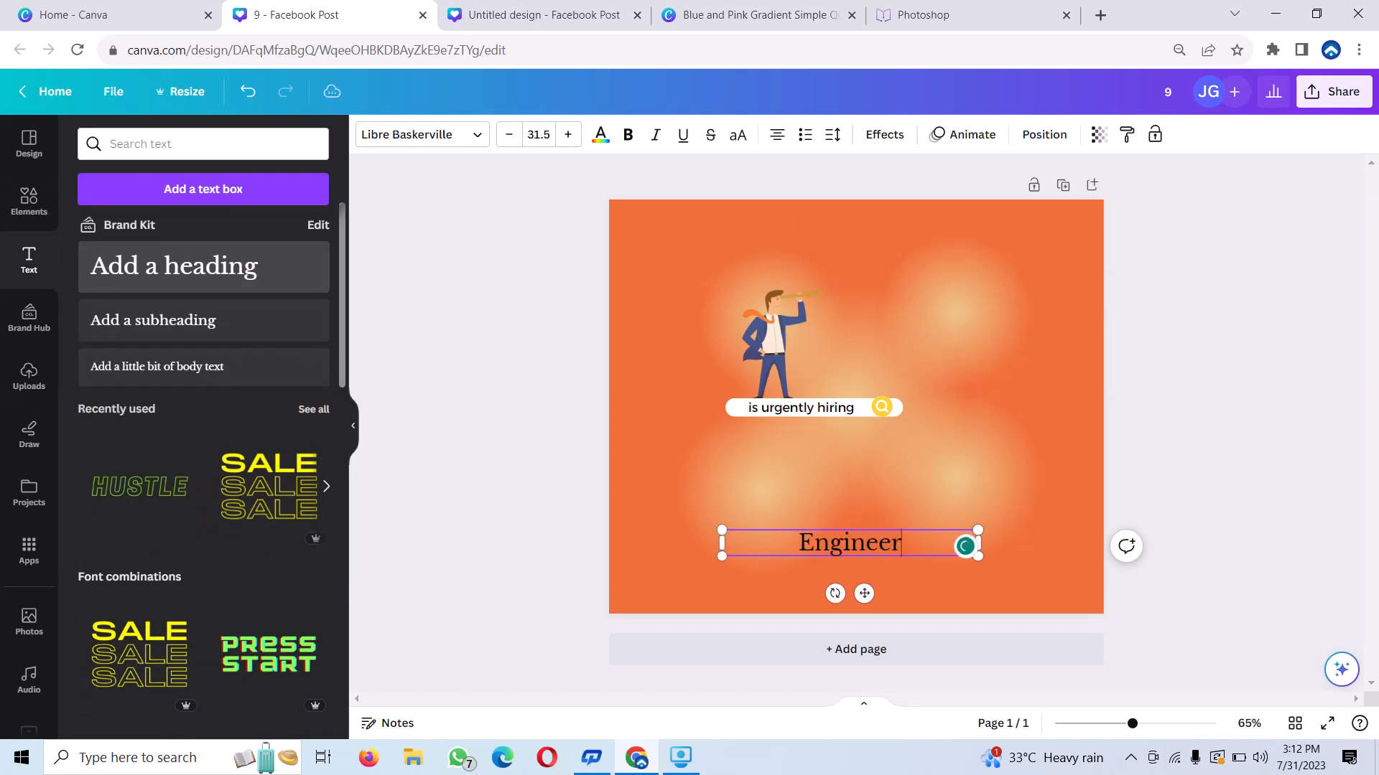
text(ing)
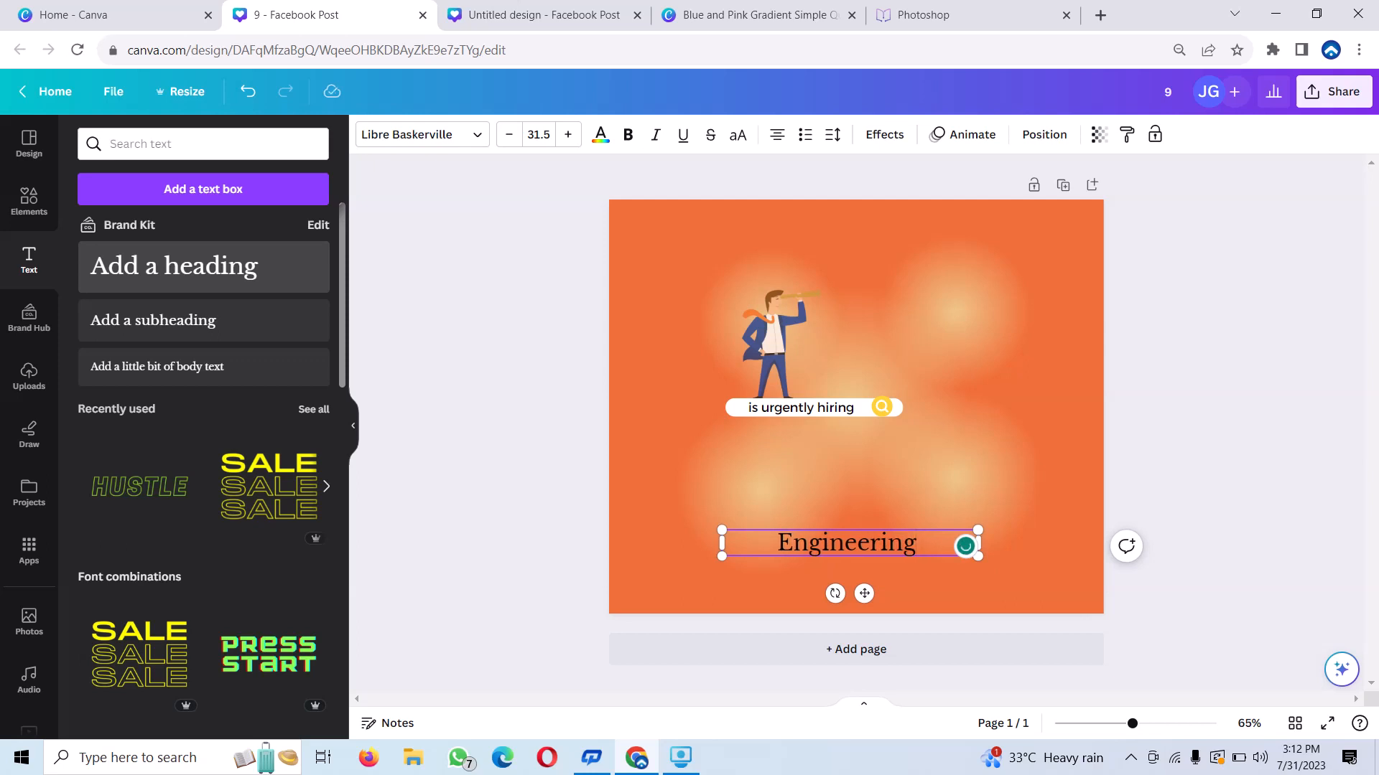
text( P)
key(BackSpace)
text(Le)
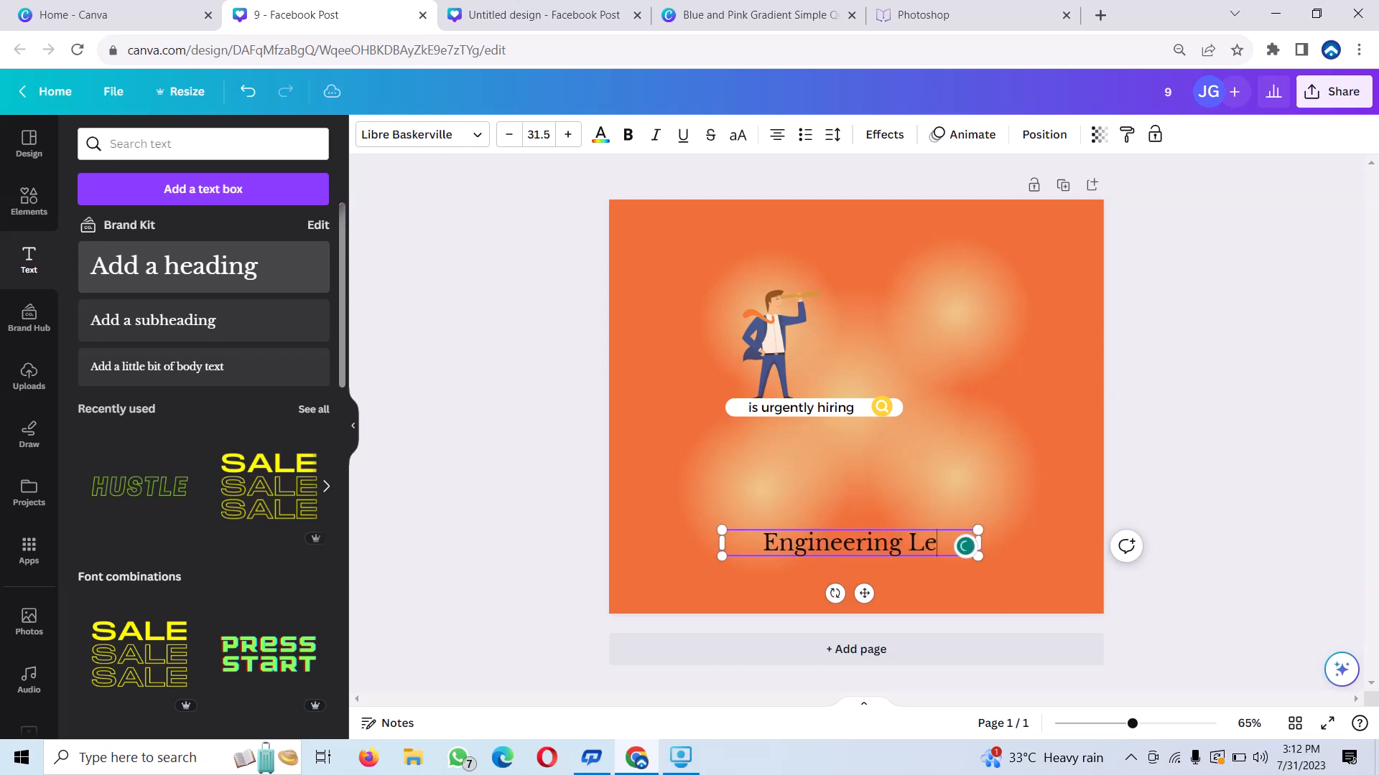
text(ad)
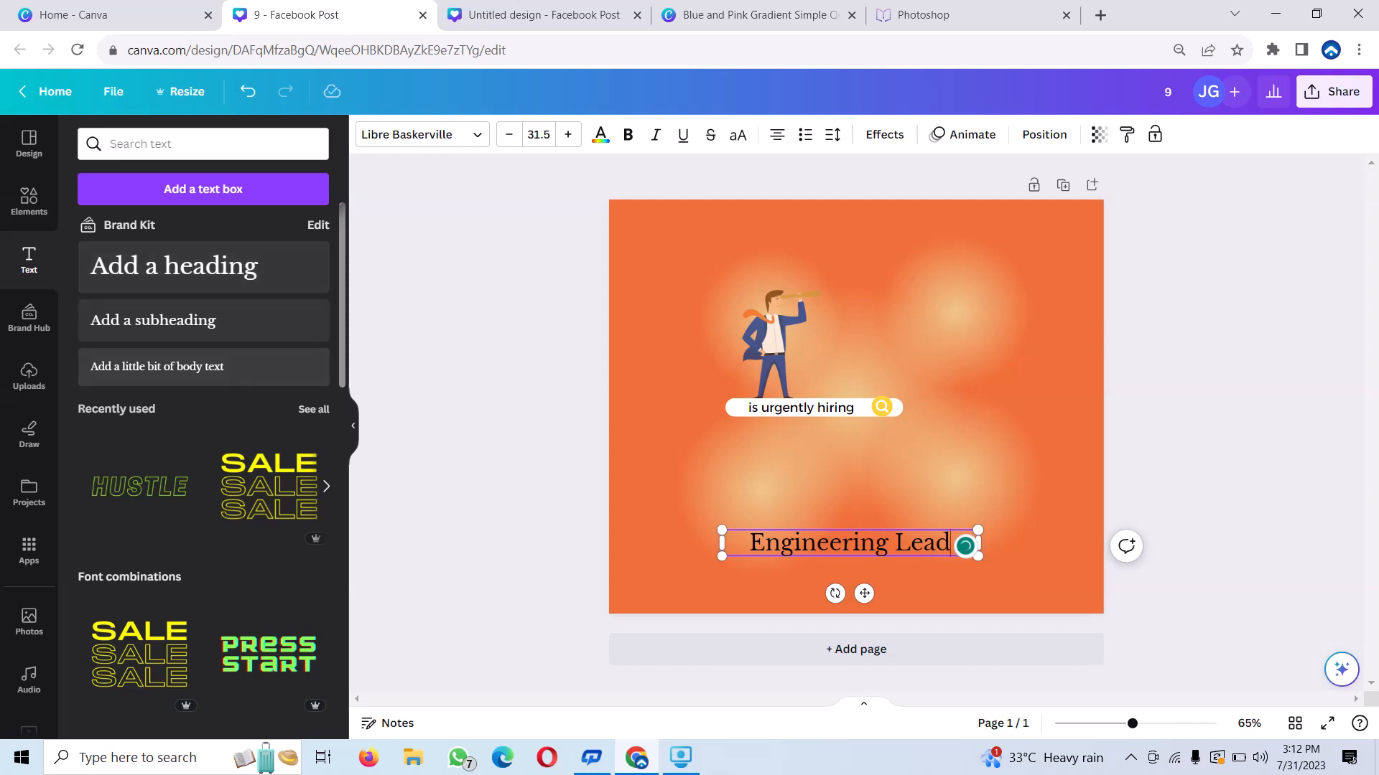
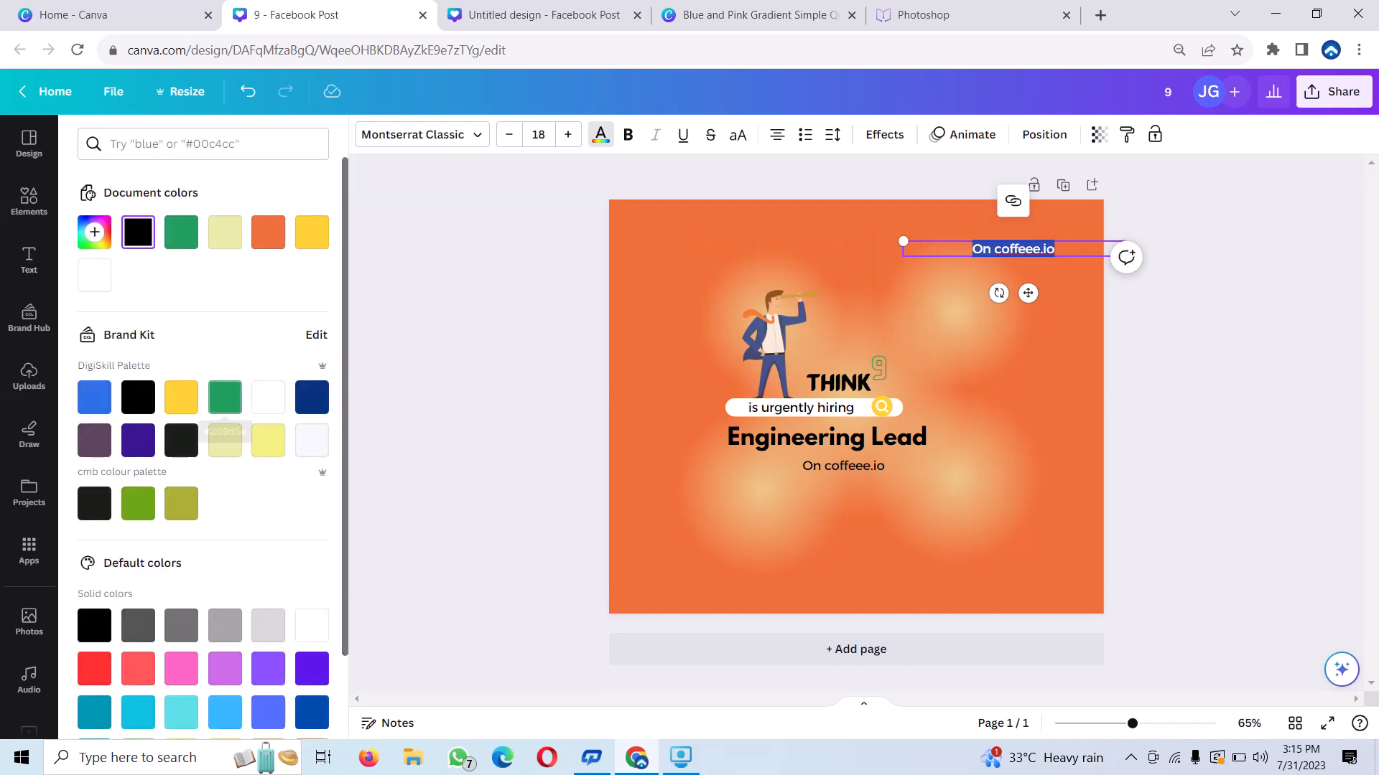
Step: Recolour the upper "On coffeee.io" text white and change its font to Archivo Black
click(268, 397)
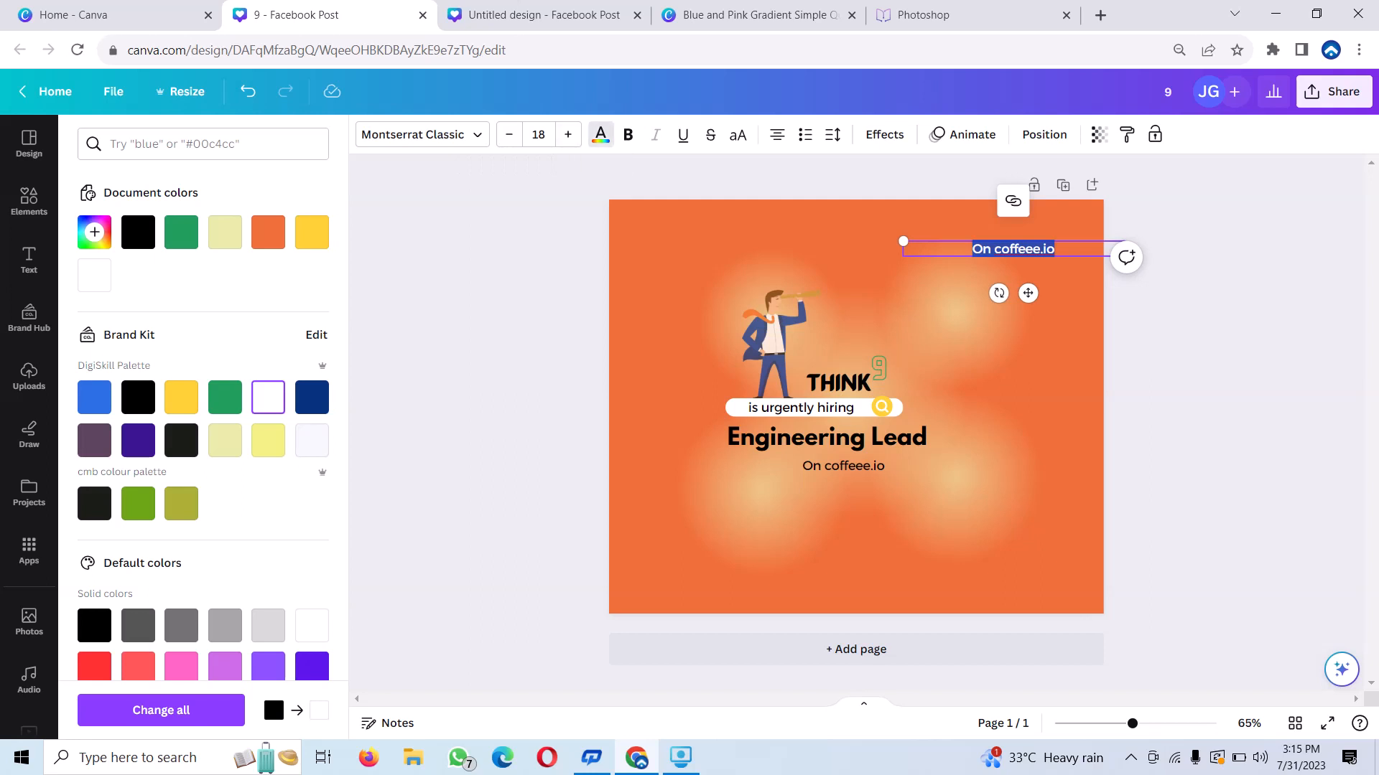
click(421, 135)
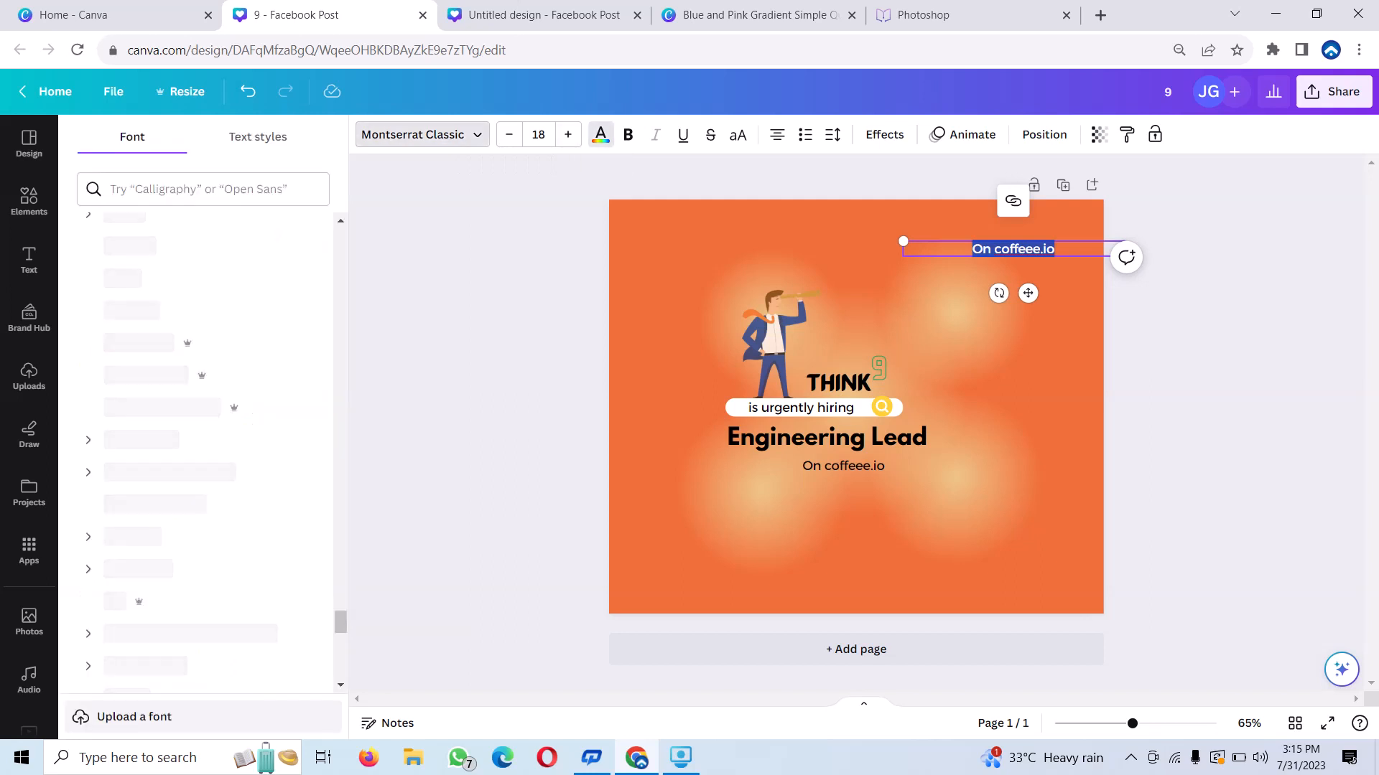
scroll(194, 373, up, 6)
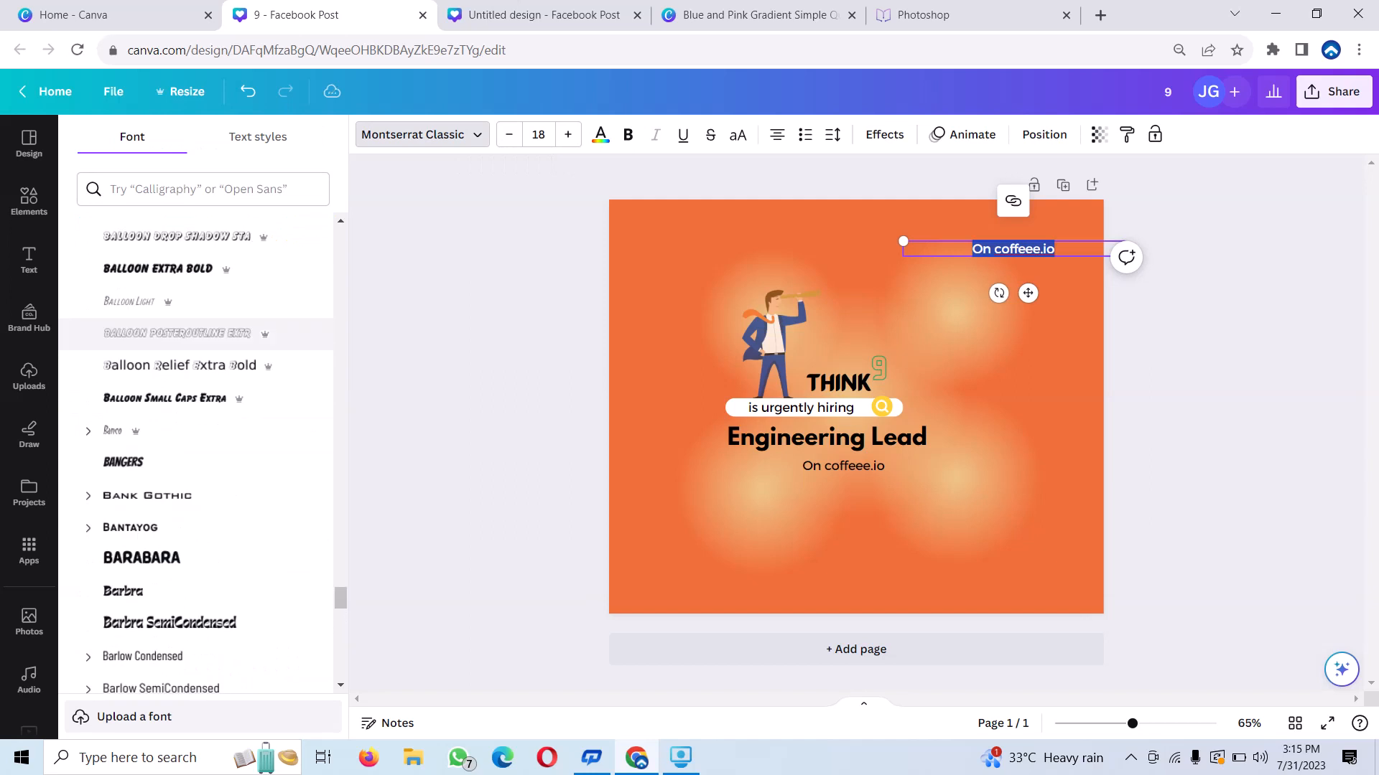
scroll(194, 341, up, 6)
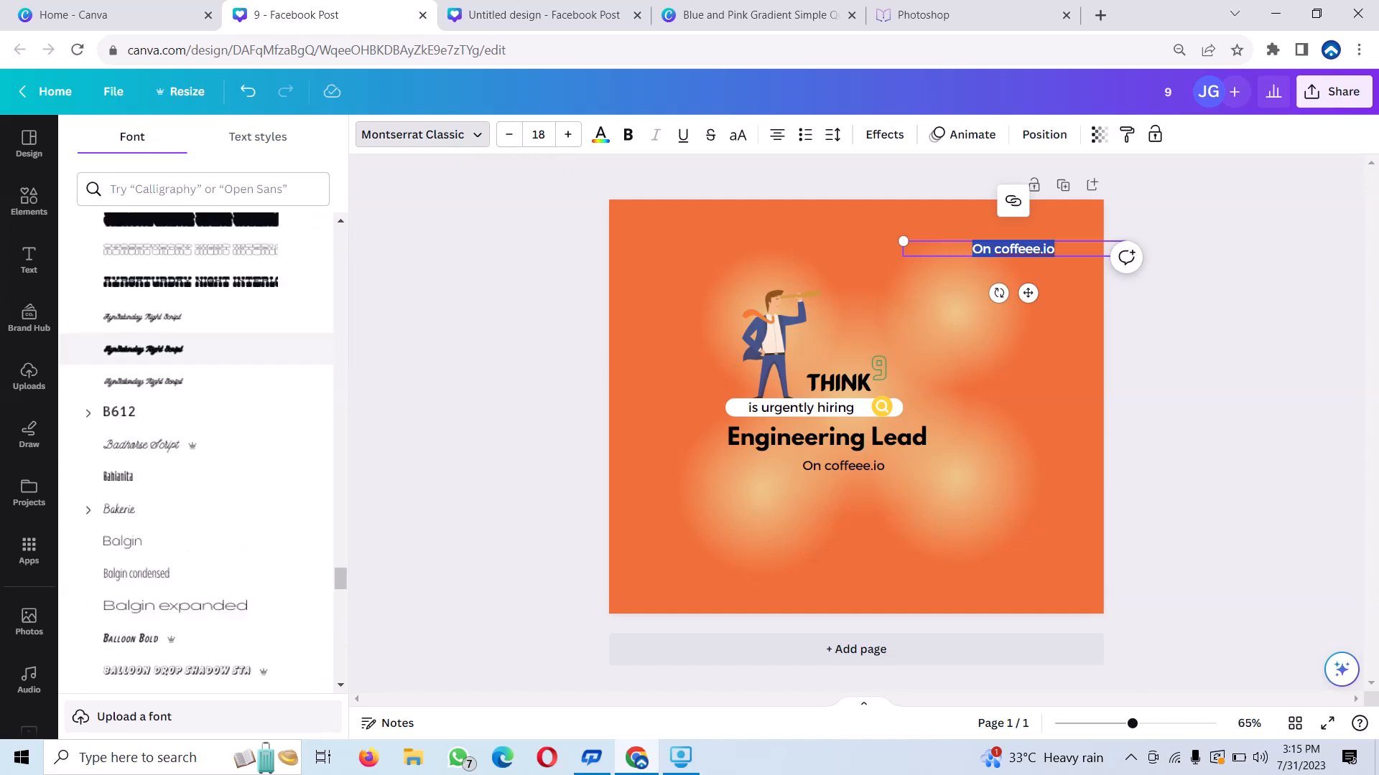
scroll(194, 348, up, 10)
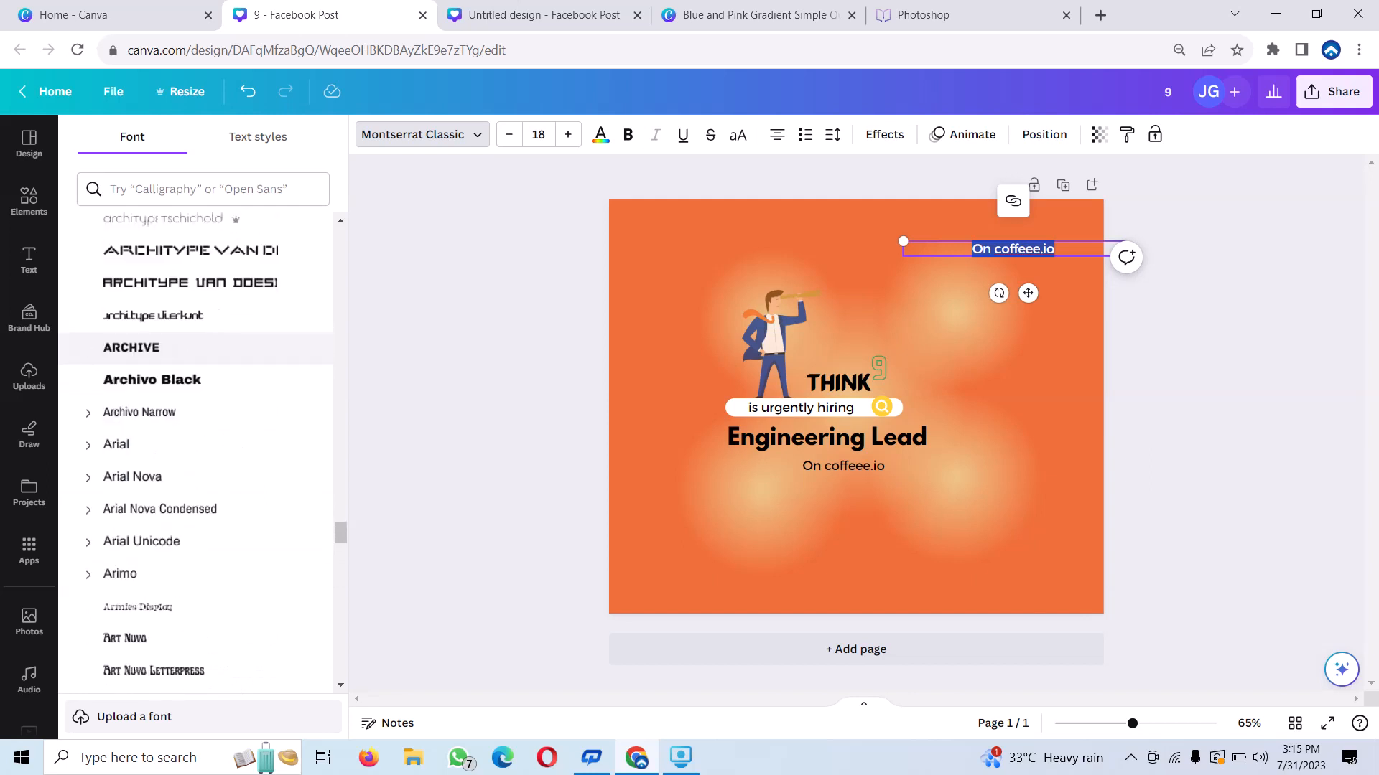
click(131, 347)
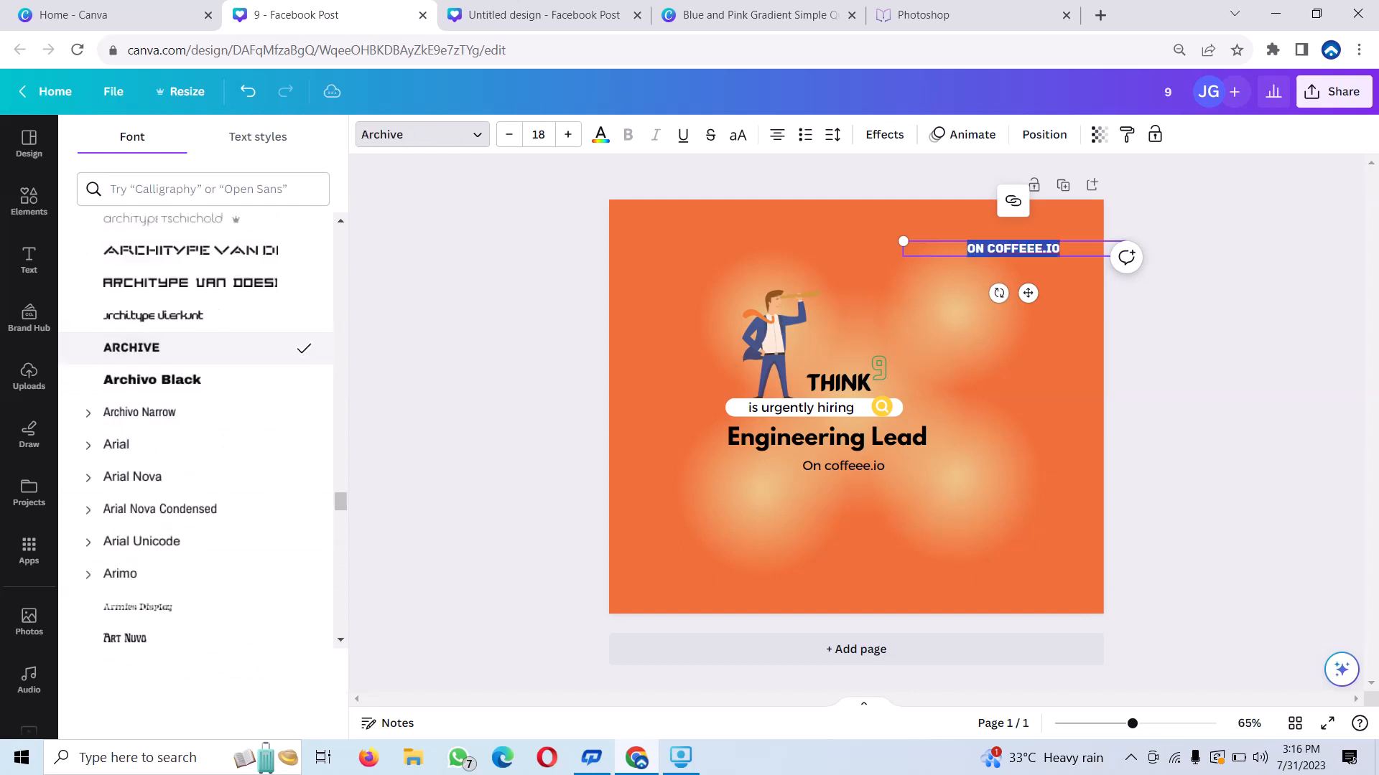
click(165, 381)
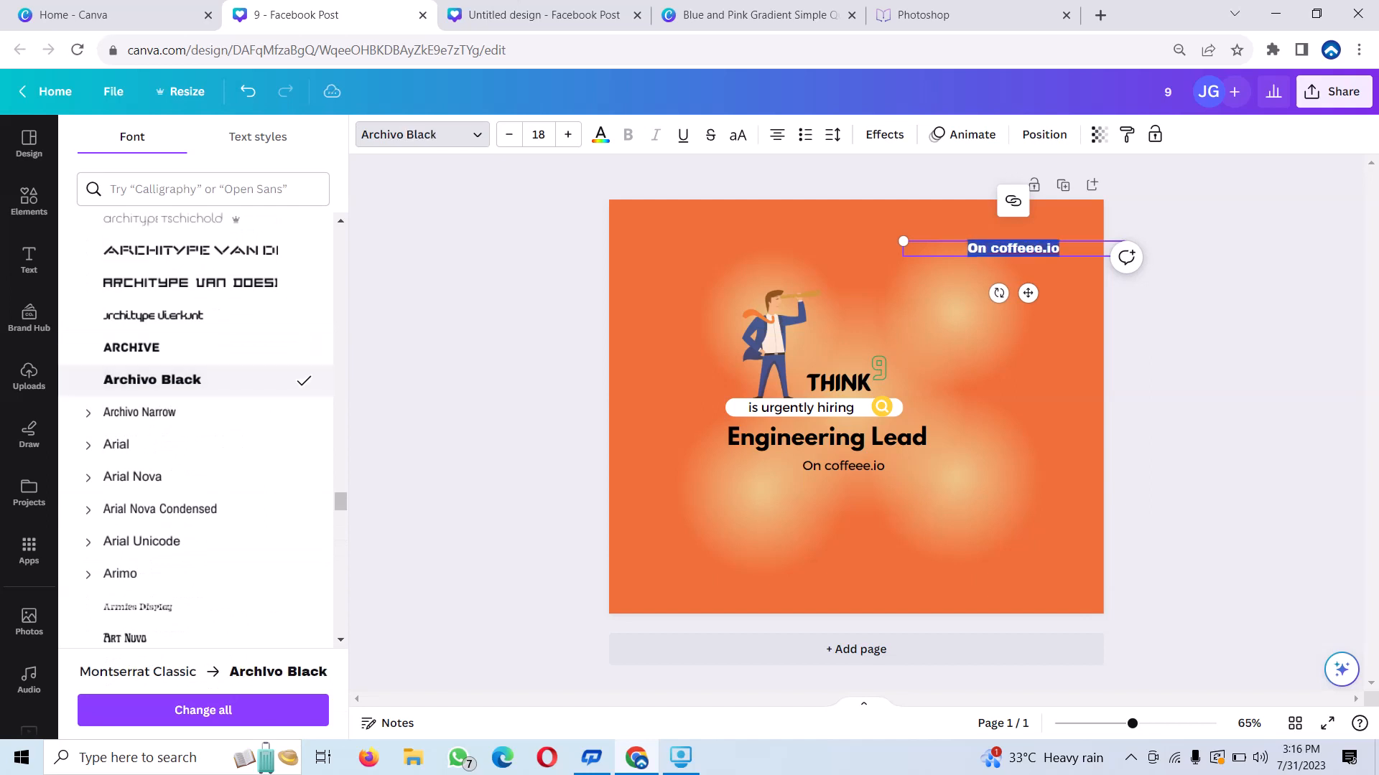
click(1039, 249)
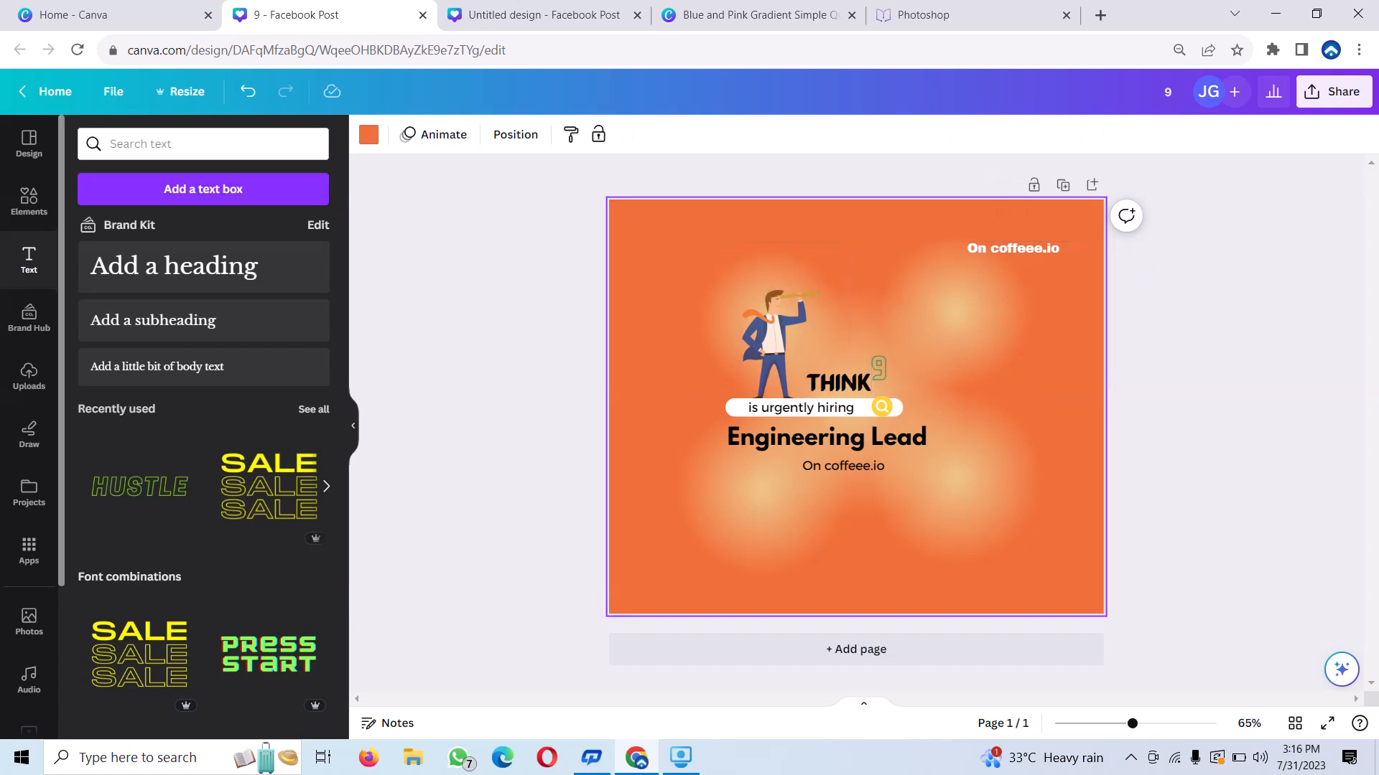
Step: Search the elements for "smiley", add the smiling daisy graphic, and shrink it just left of the upper "On coffeee.io" text
click(29, 200)
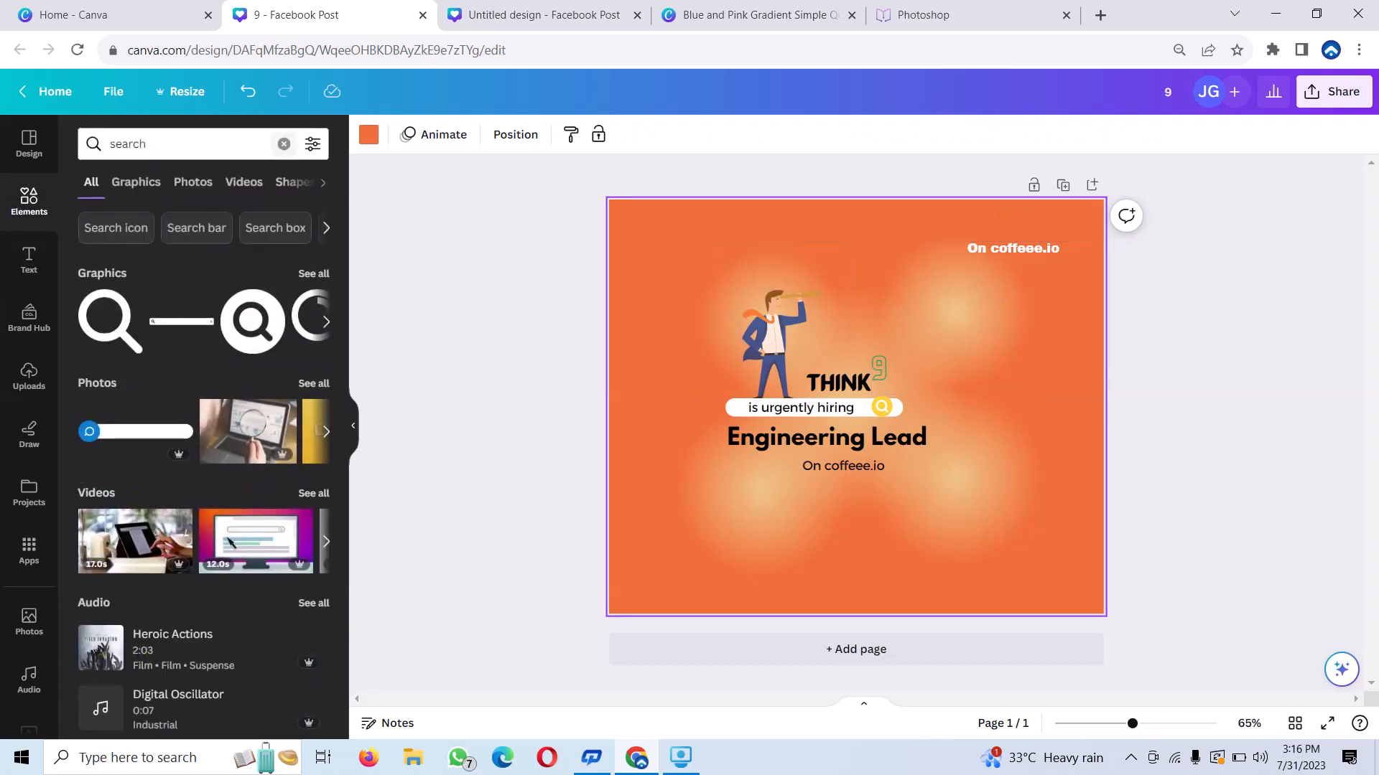
click(283, 143)
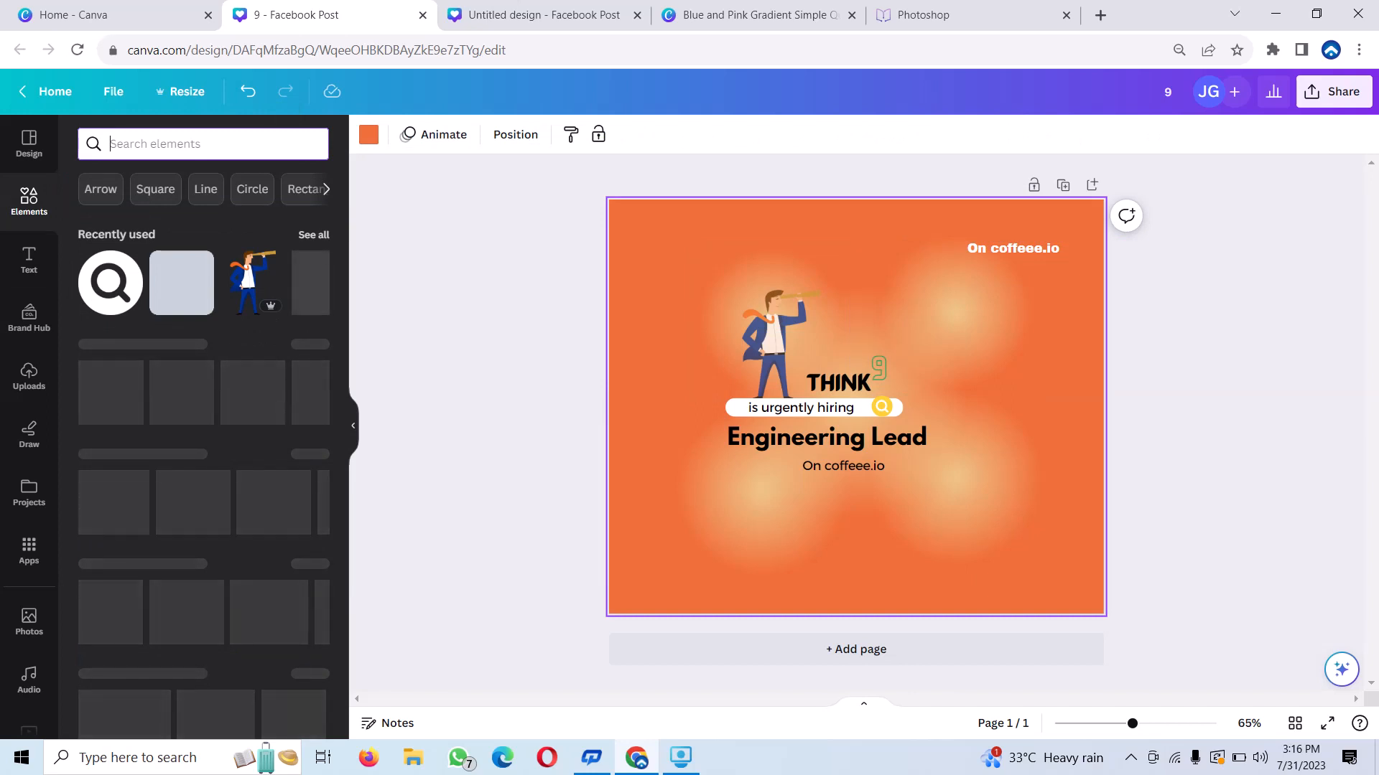
text(smiley)
key(Return)
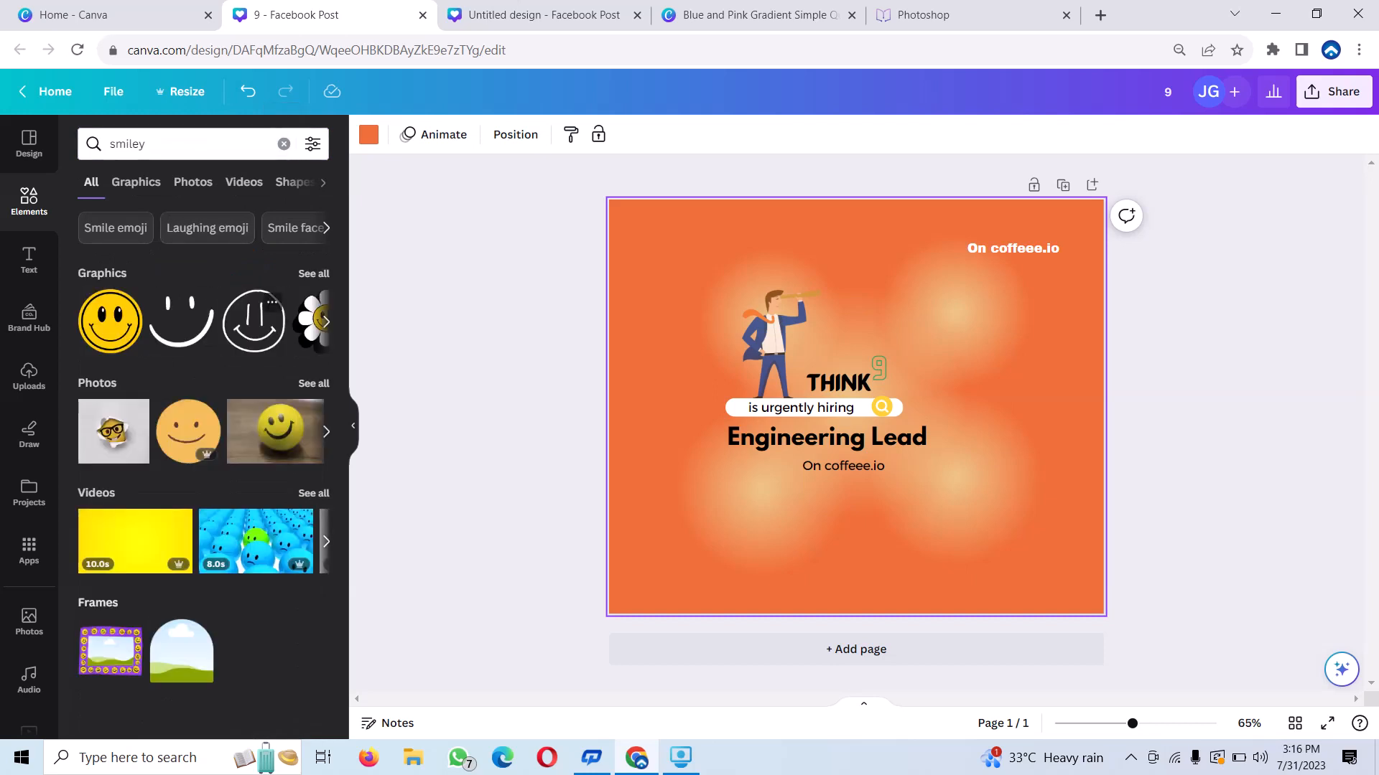
click(314, 321)
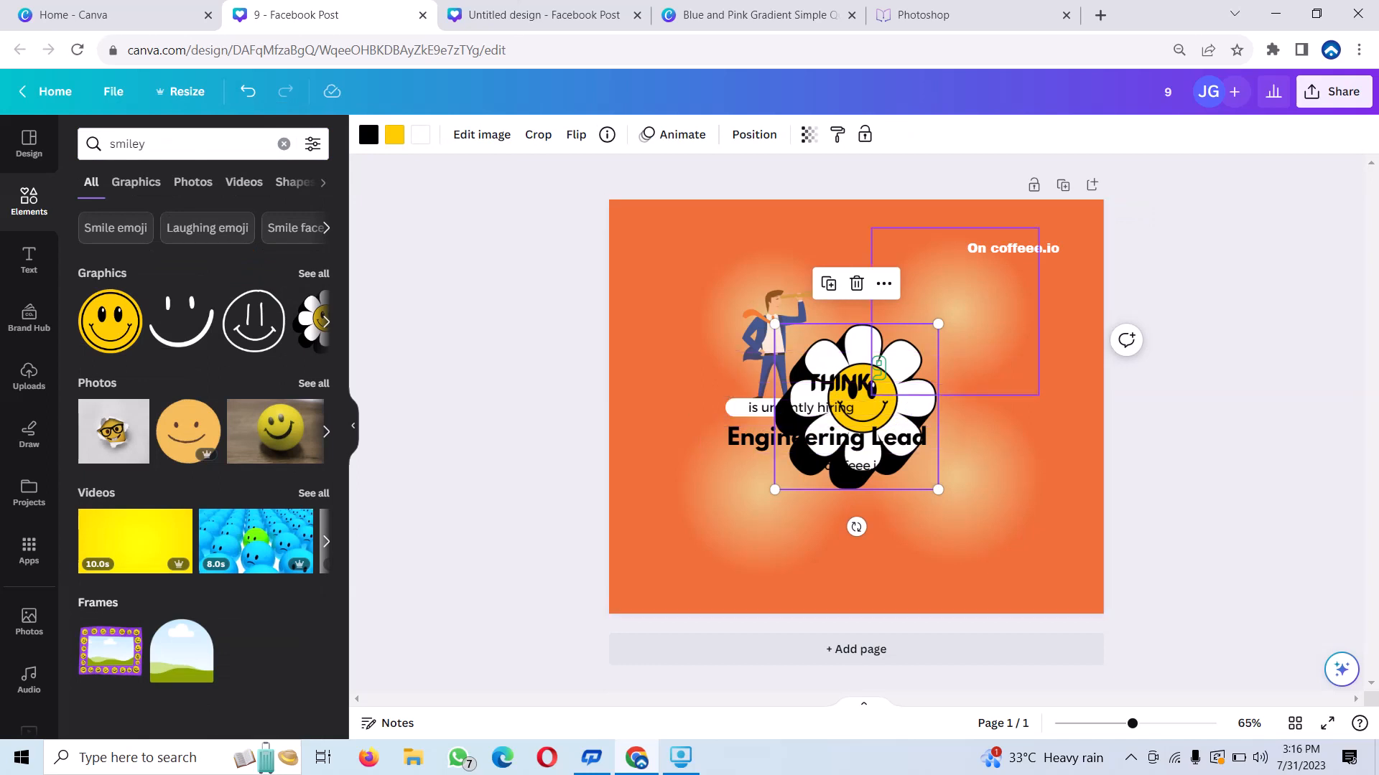
drag(856, 407, 1021, 382)
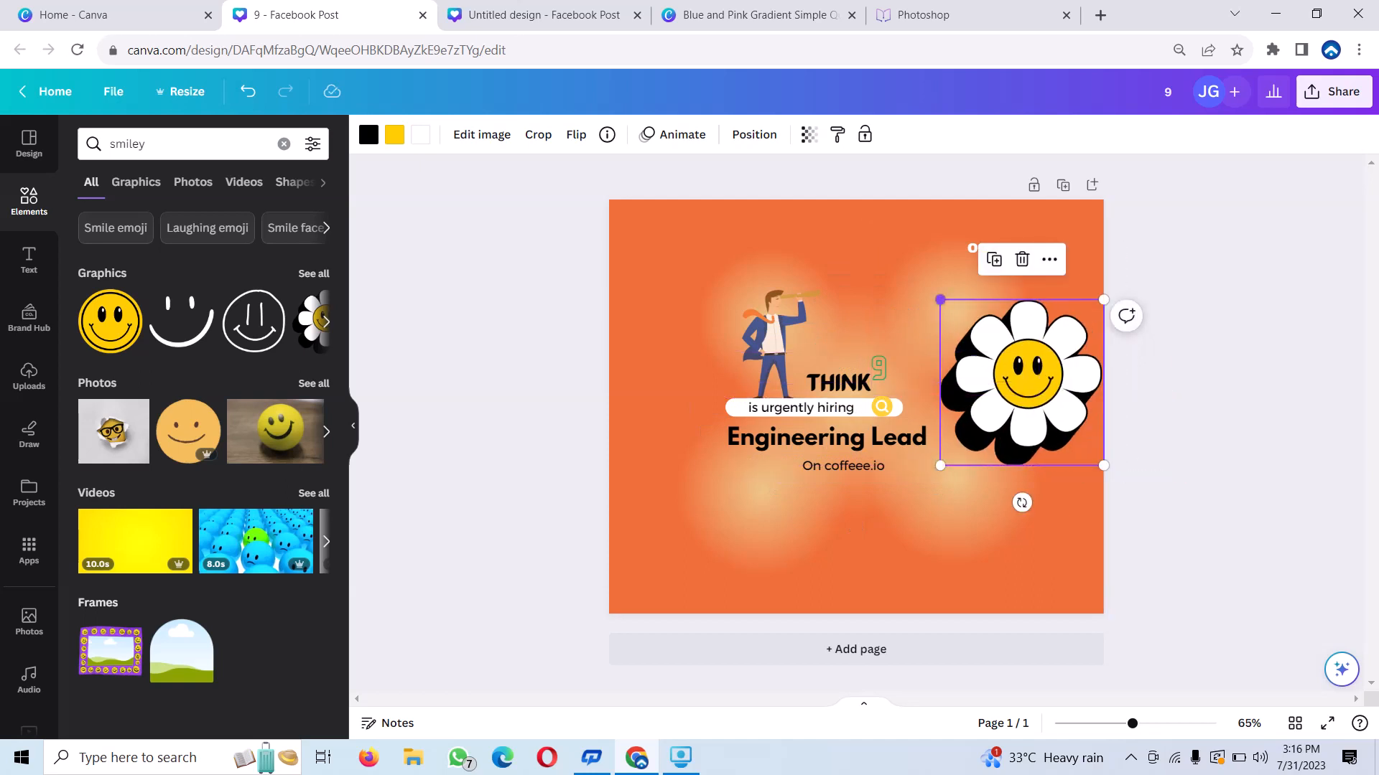
drag(940, 299, 926, 241)
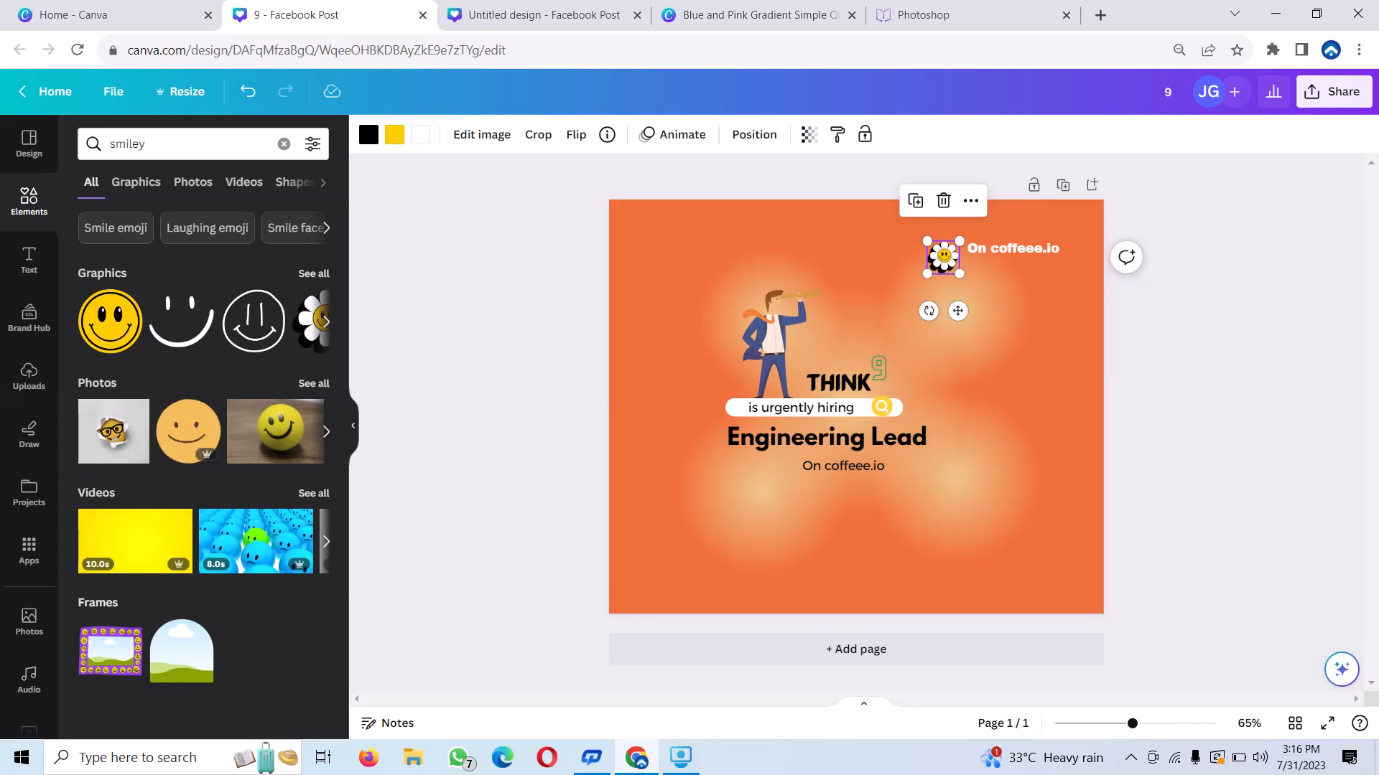
Step: Recolour the daisy graphic's black shadow to the dark maroon #6B0837
click(369, 134)
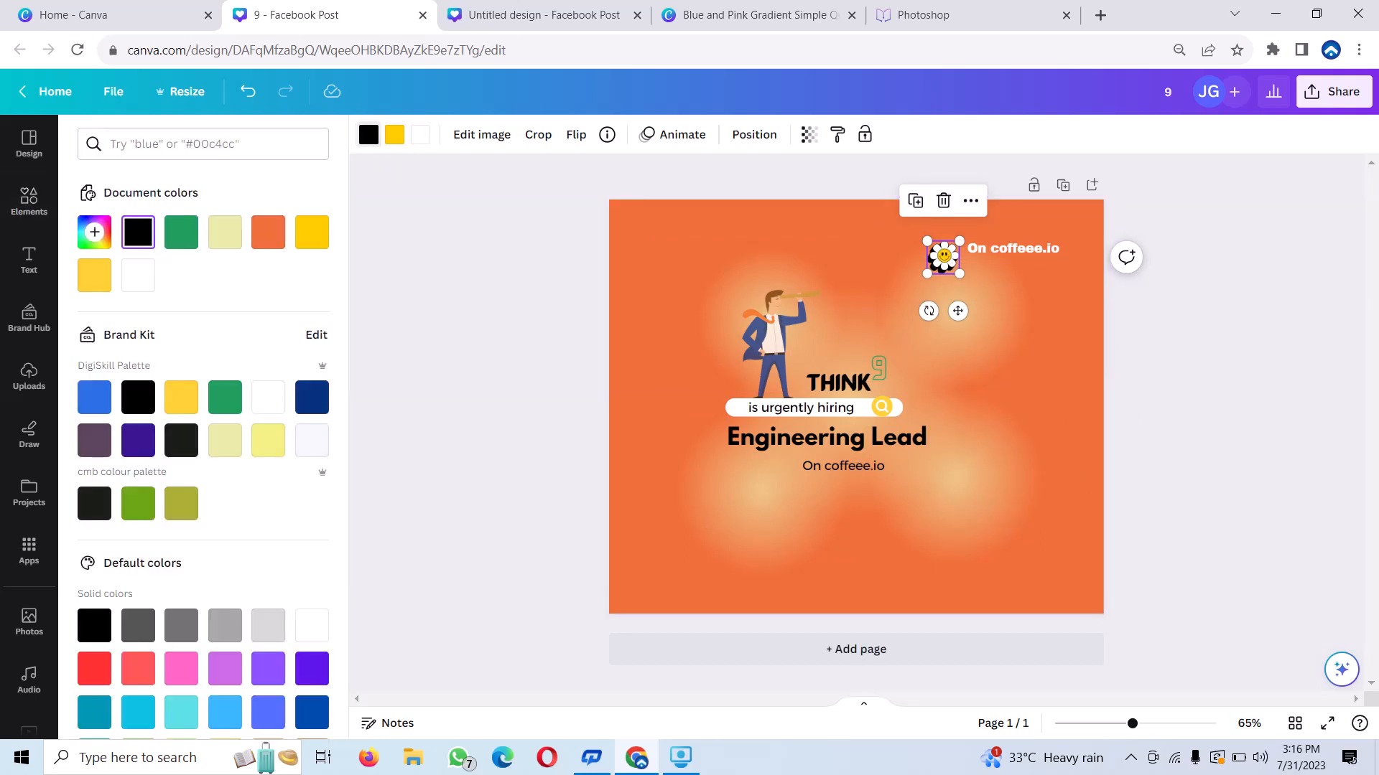
click(95, 231)
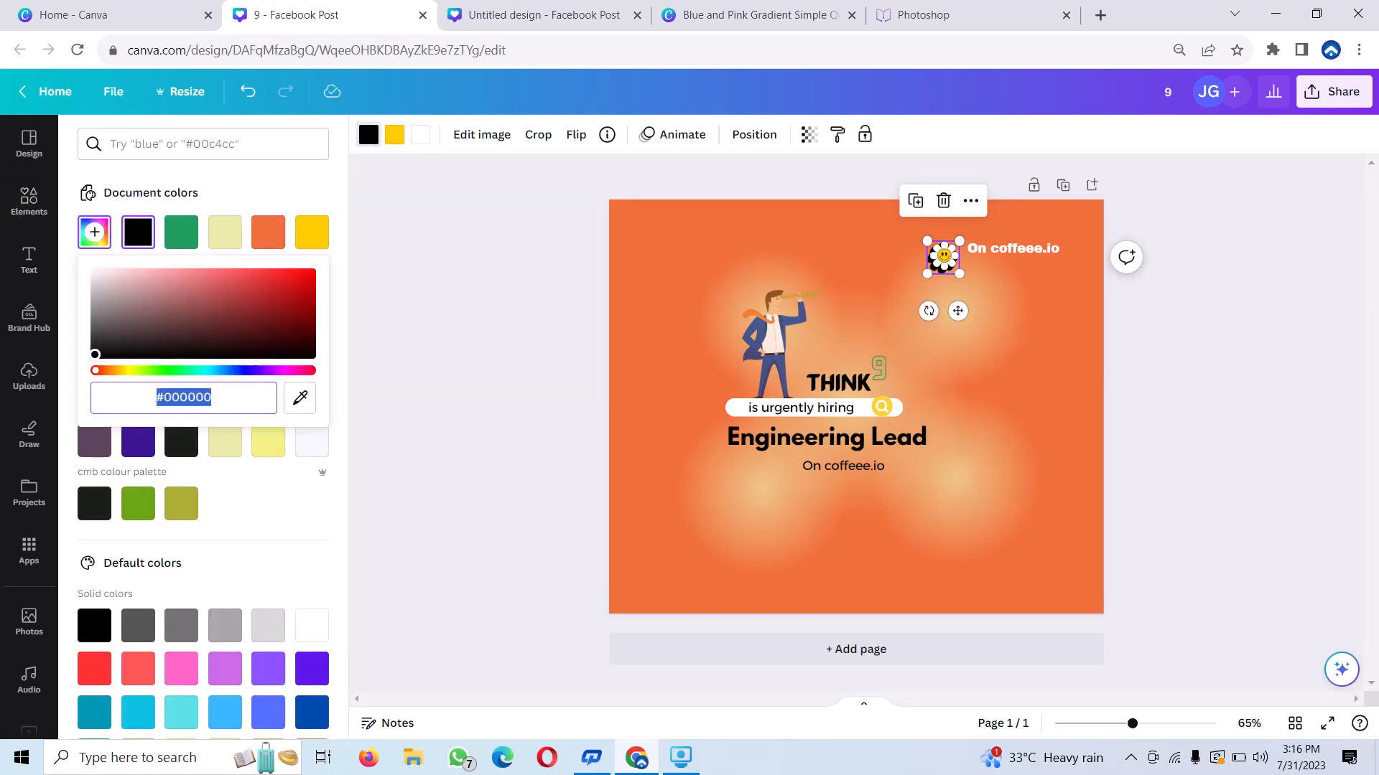
click(281, 370)
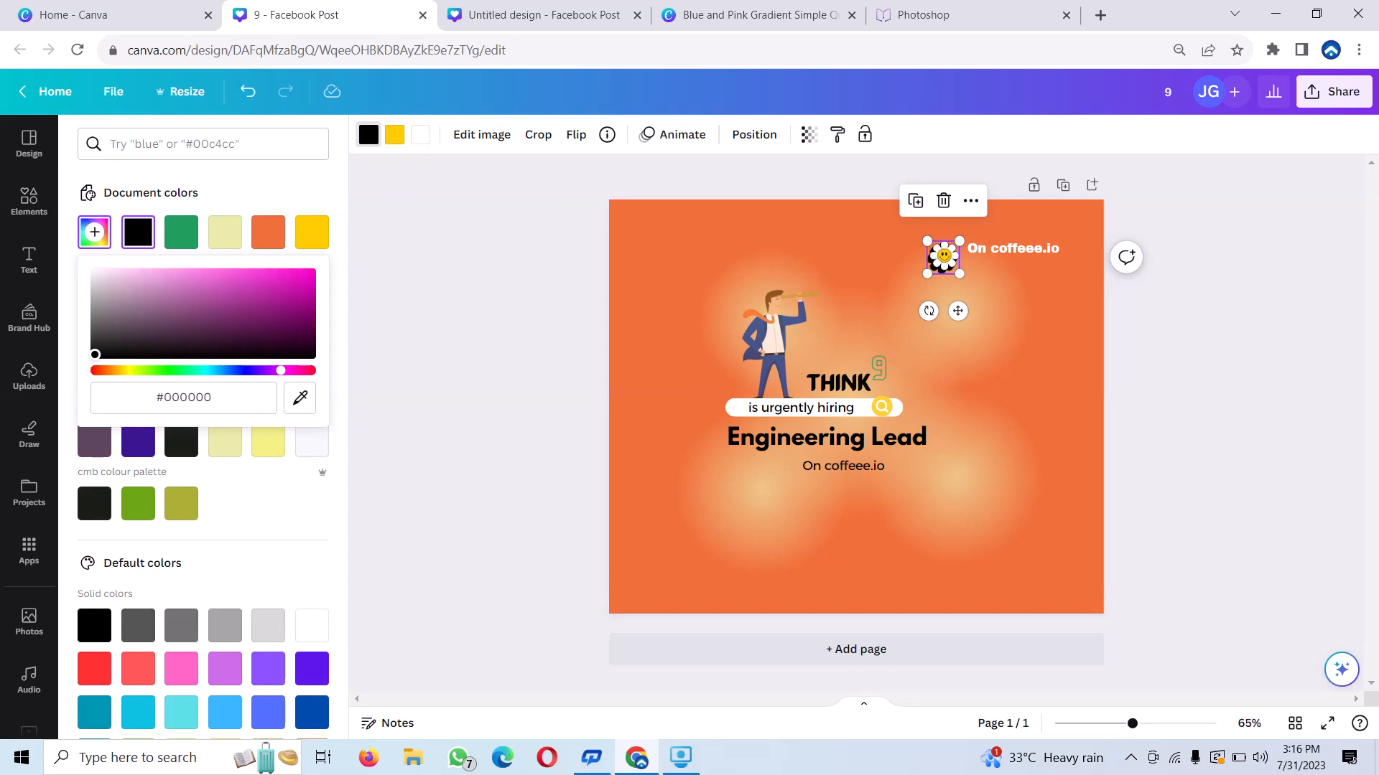
click(300, 321)
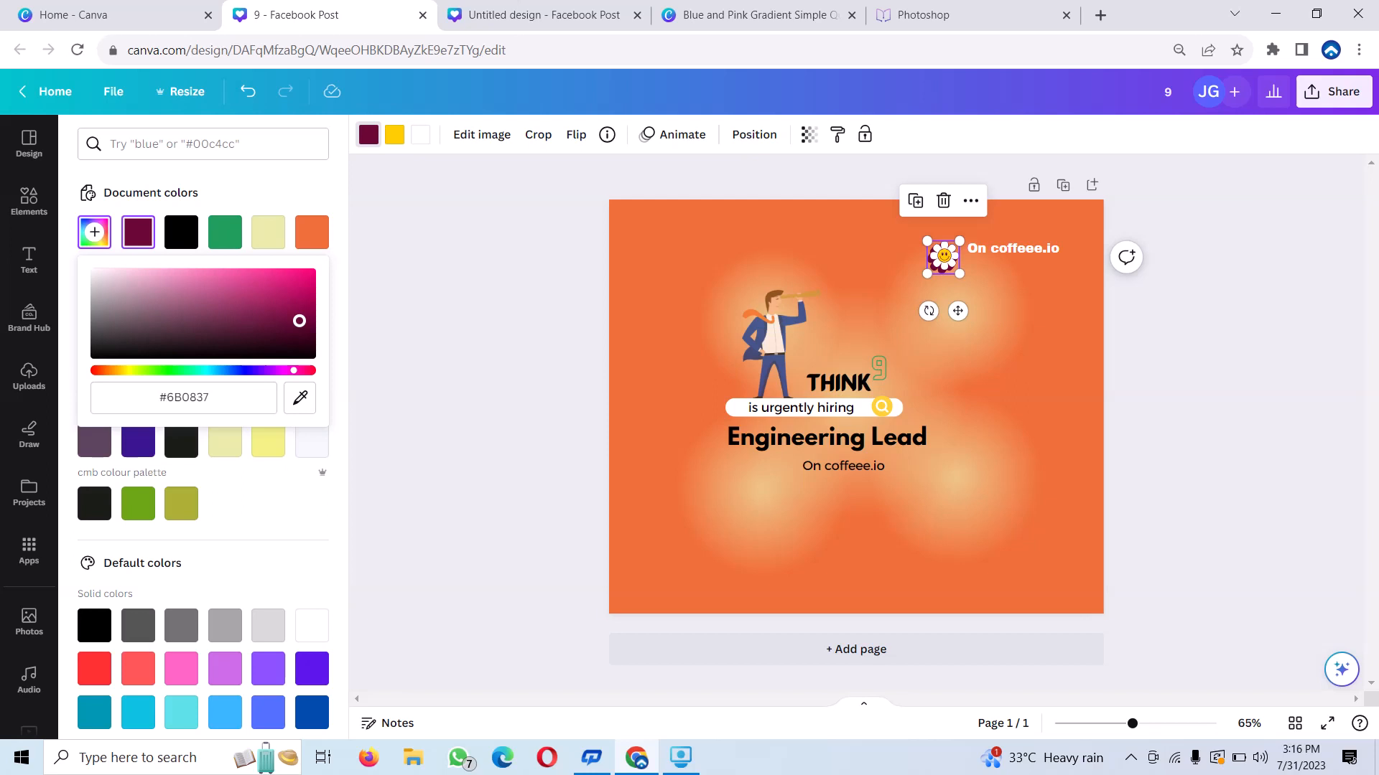
Step: Recolour the daisy graphic's yellow centre to the red #FF0008
click(394, 134)
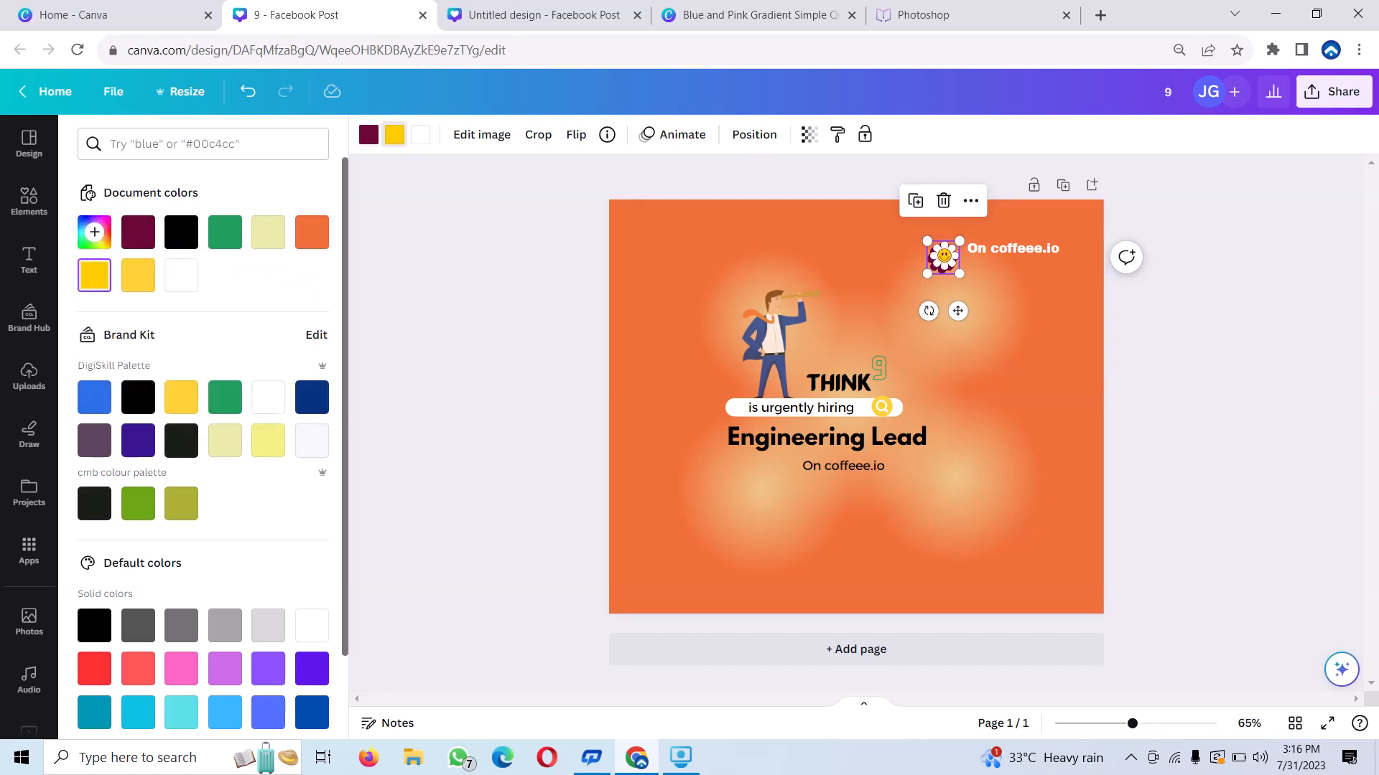
click(94, 232)
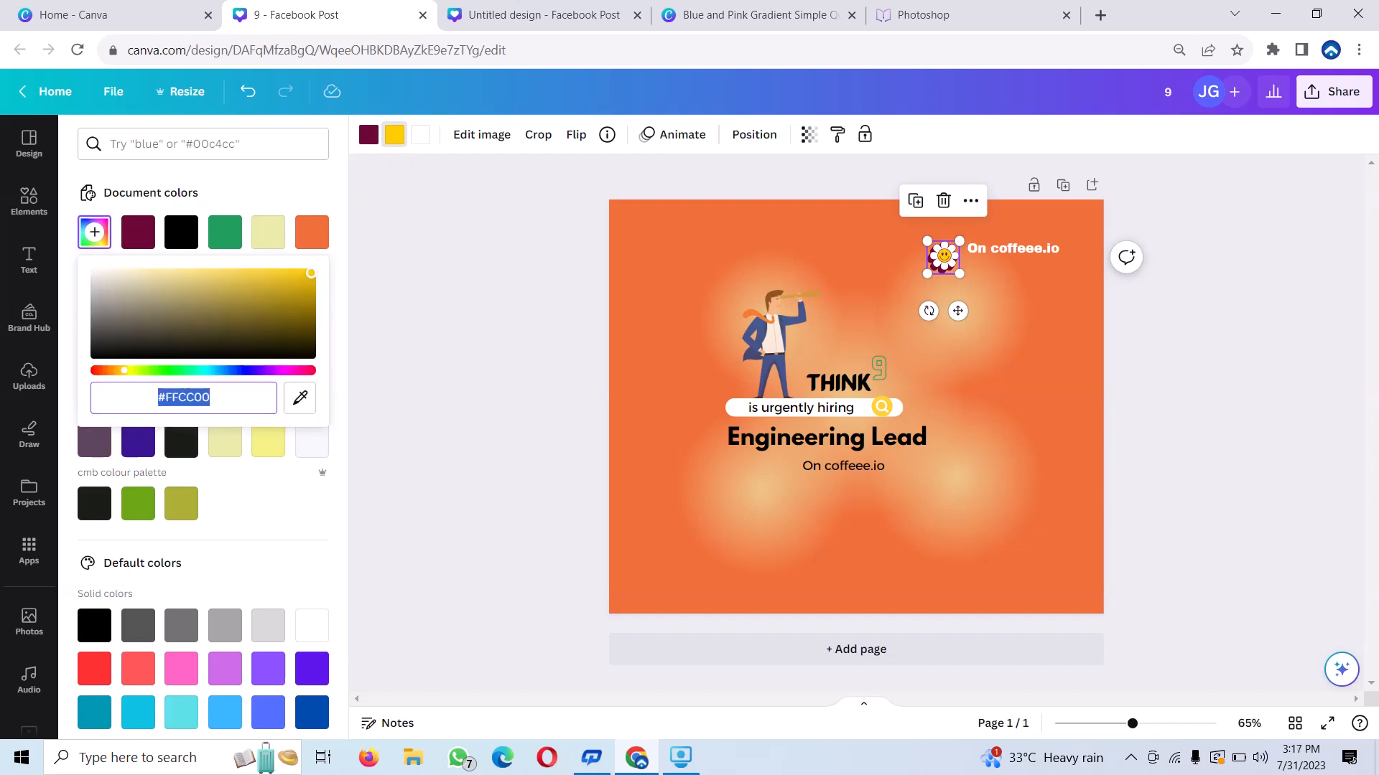
drag(125, 370, 311, 370)
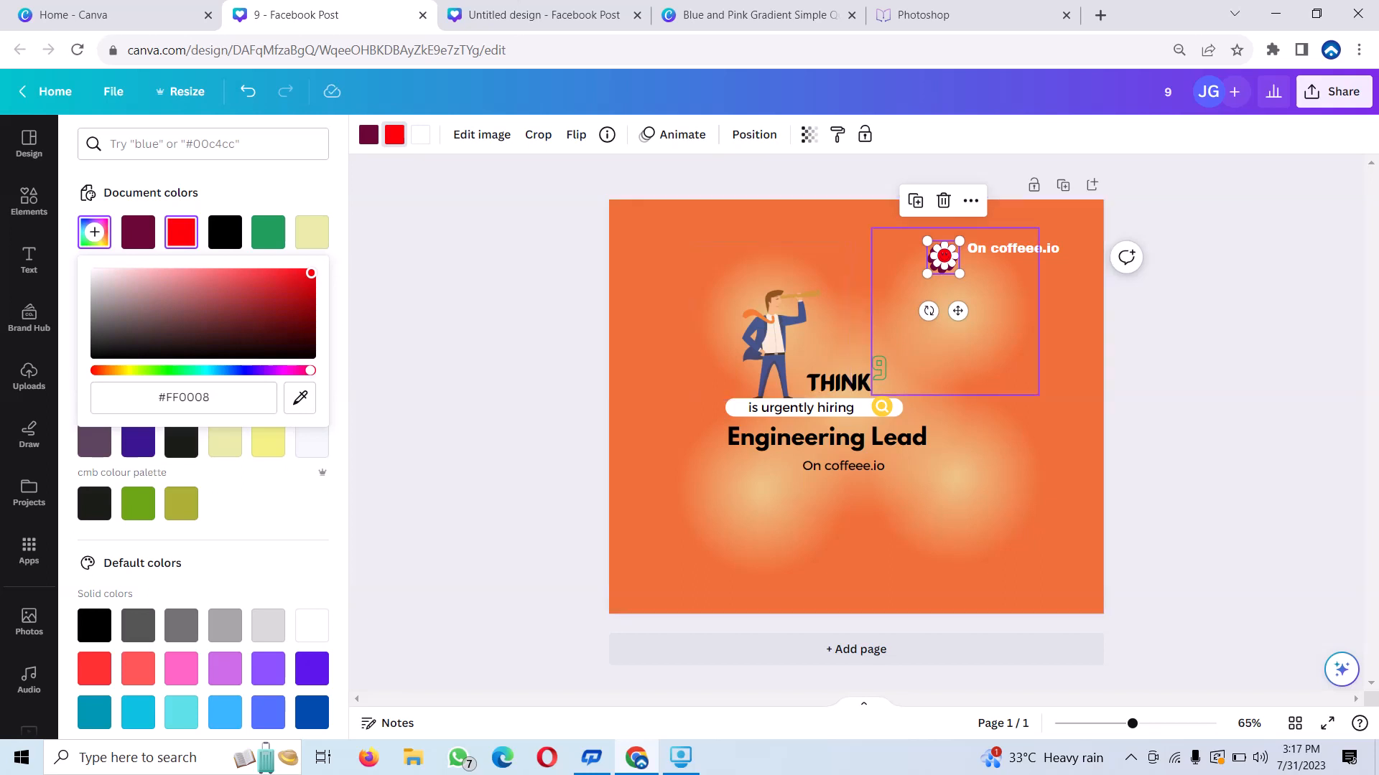
click(1089, 329)
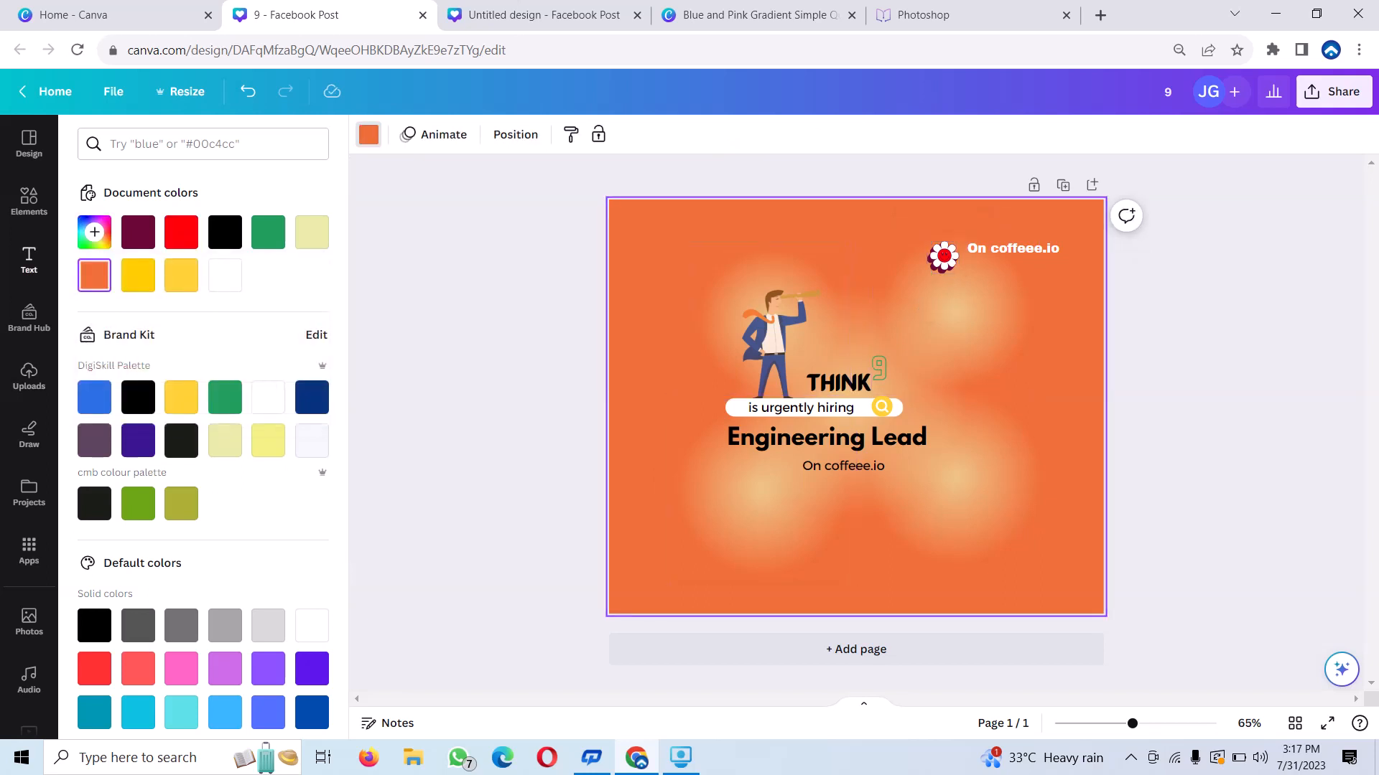
Step: Search the elements for "apply now" and restrict the results to graphics
click(29, 200)
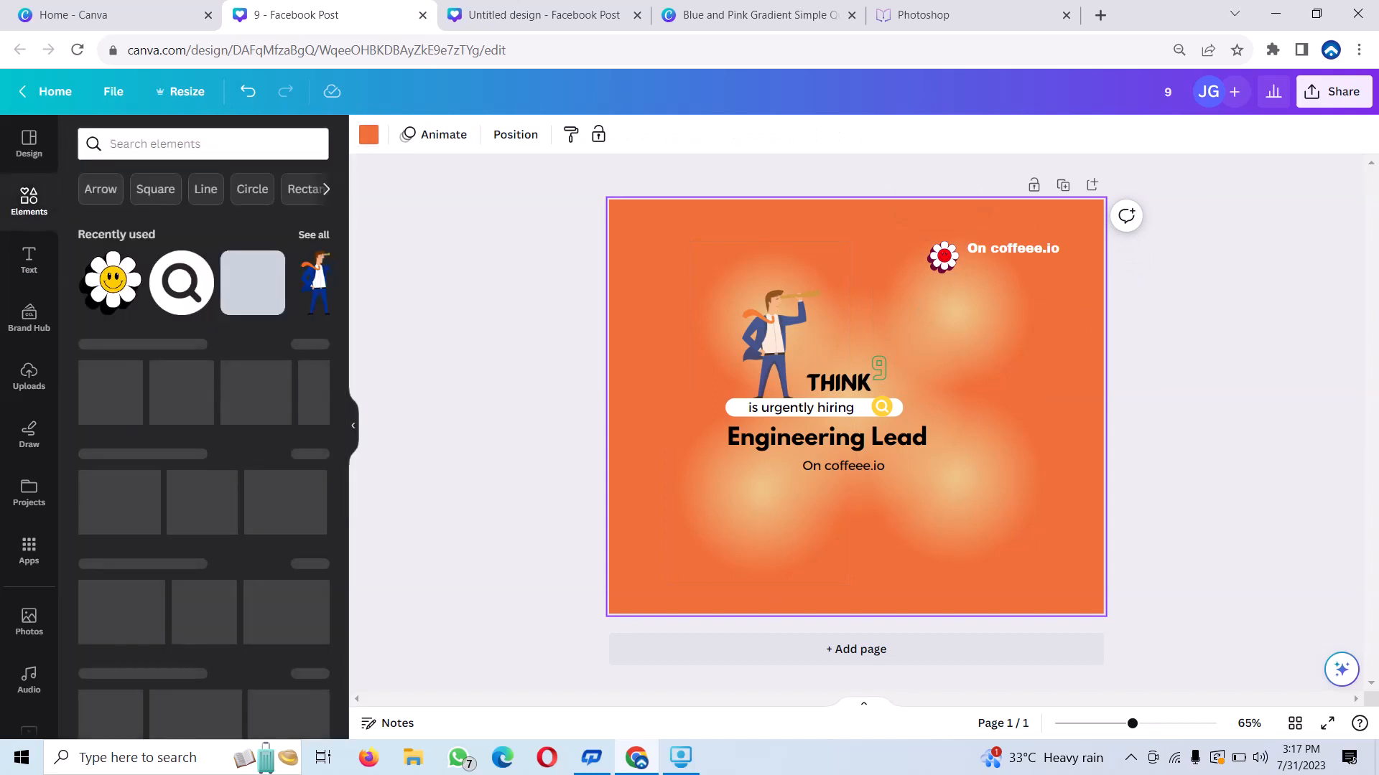
click(143, 144)
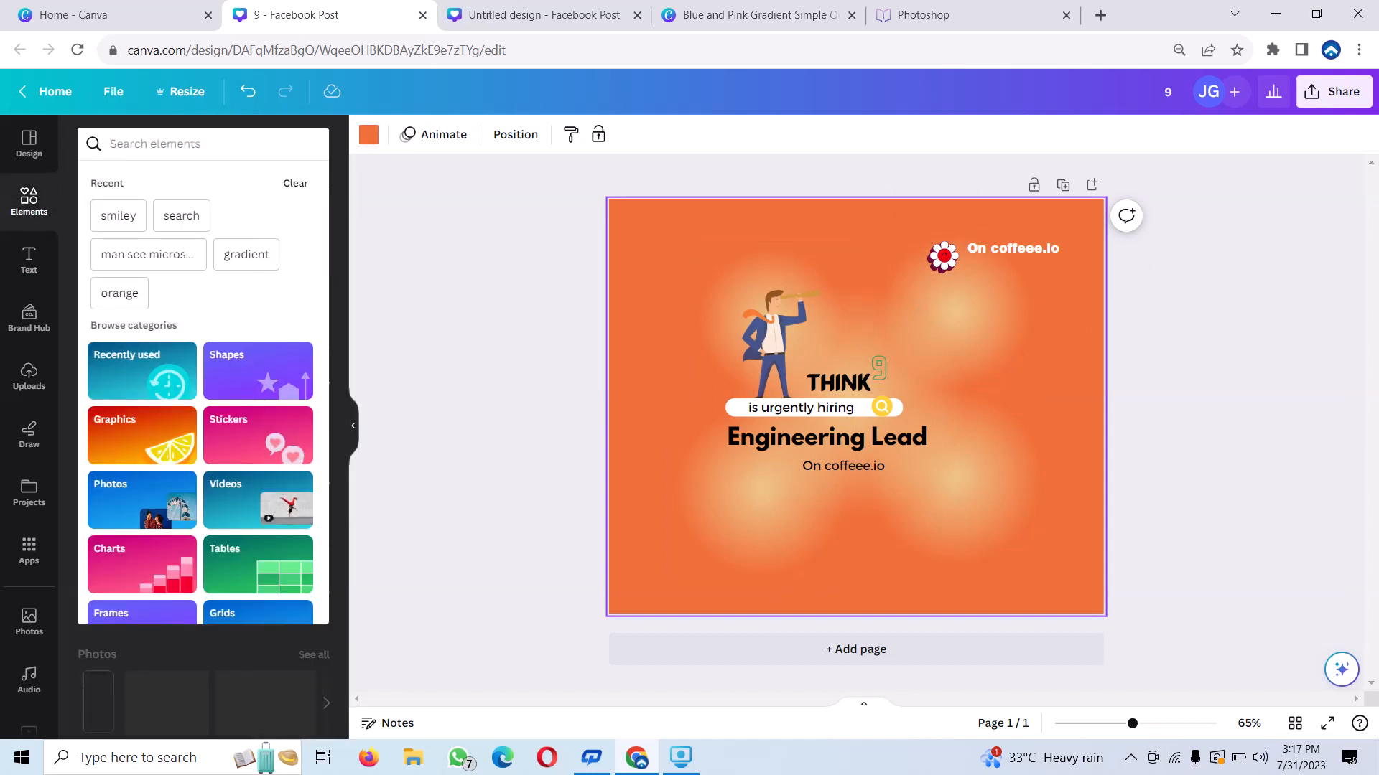
text(apply)
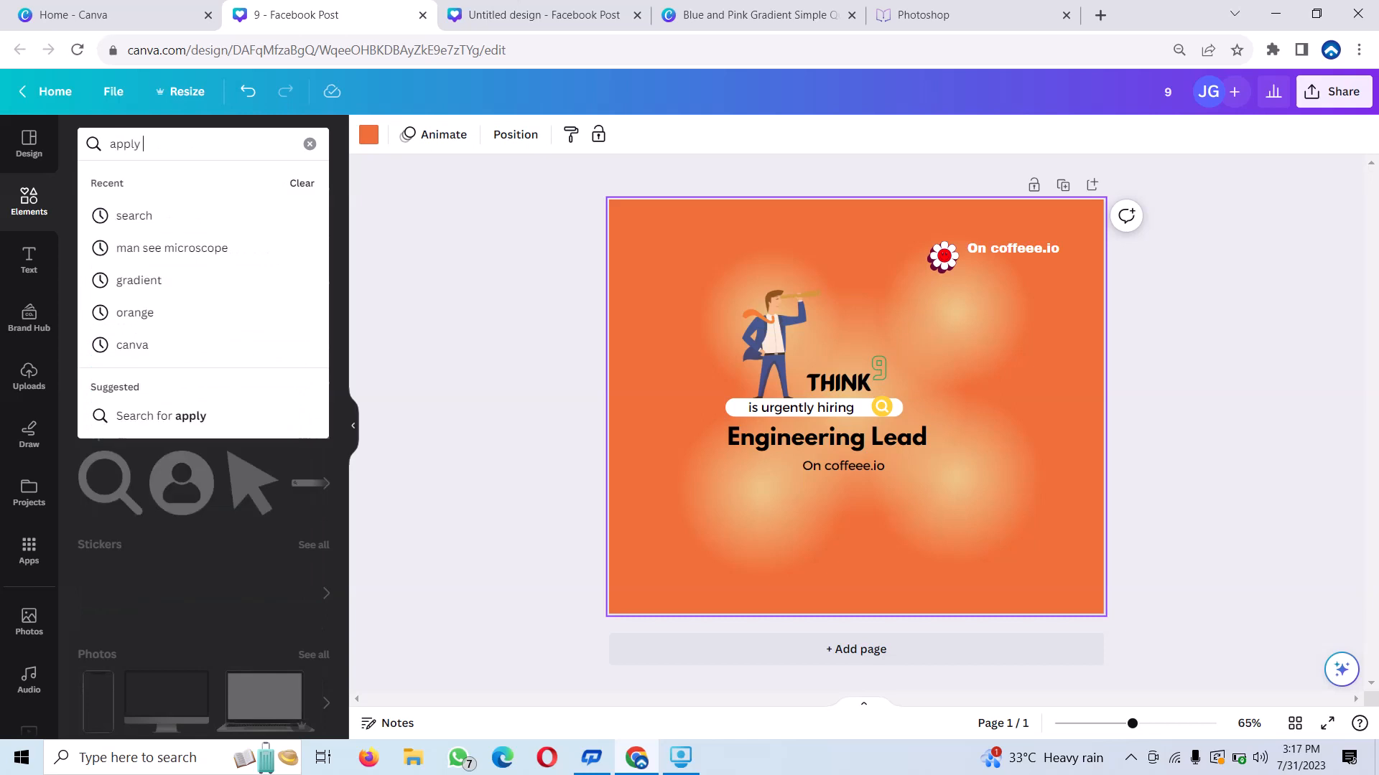
text( now)
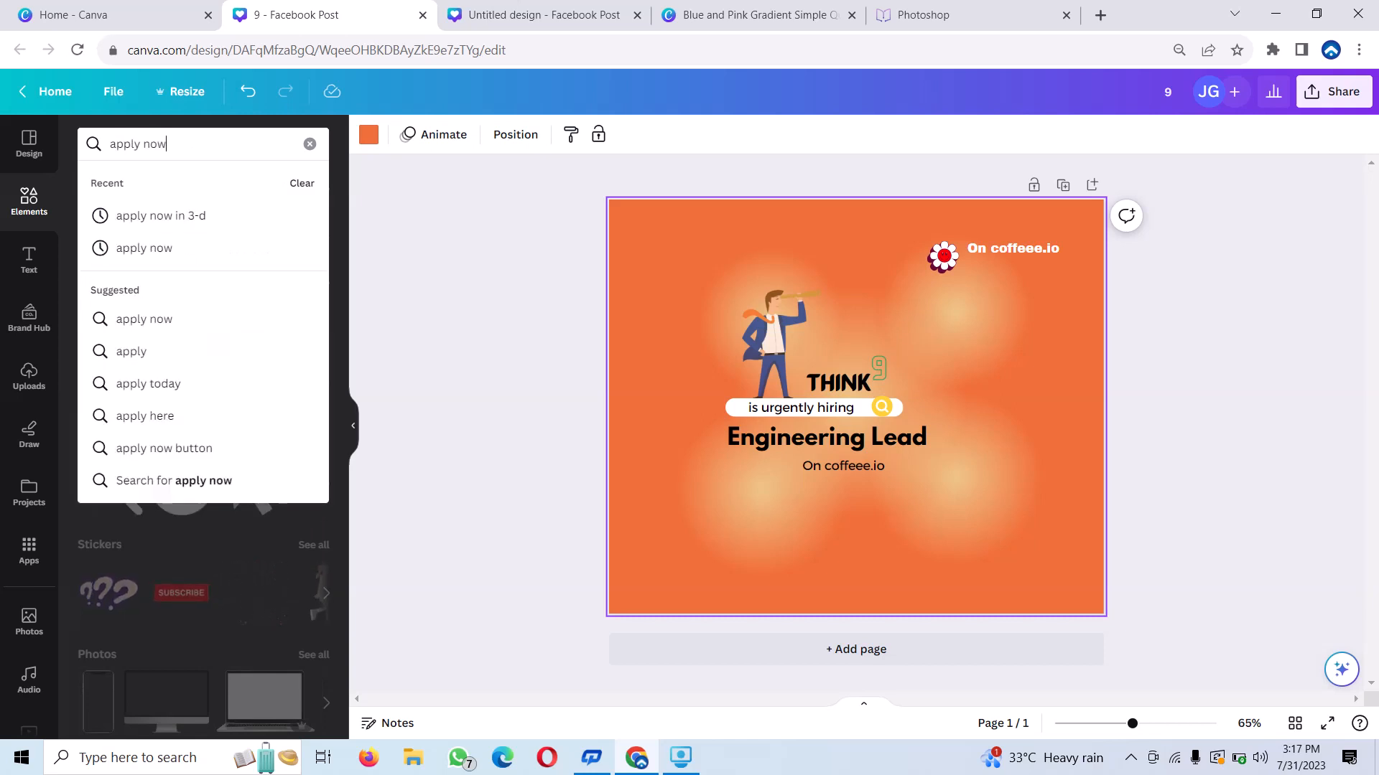
key(Return)
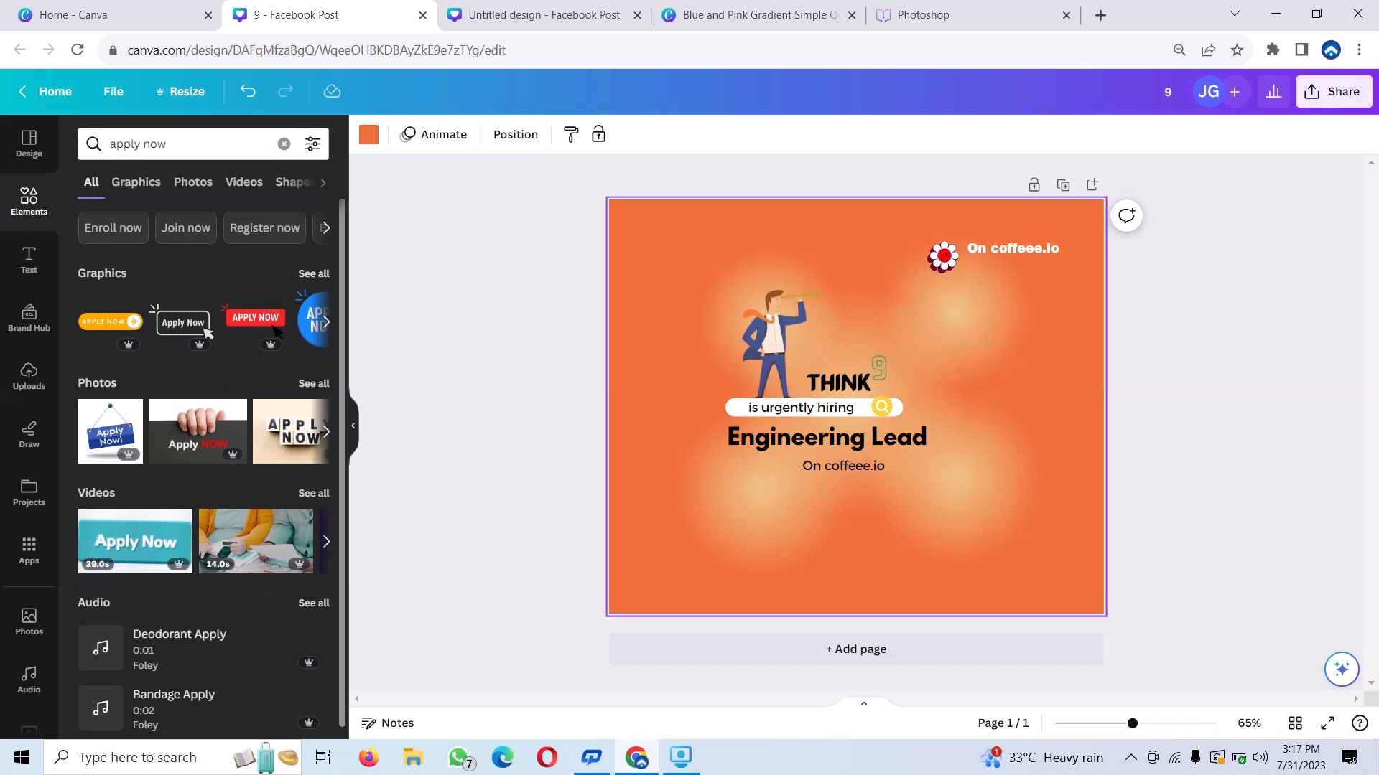
click(135, 181)
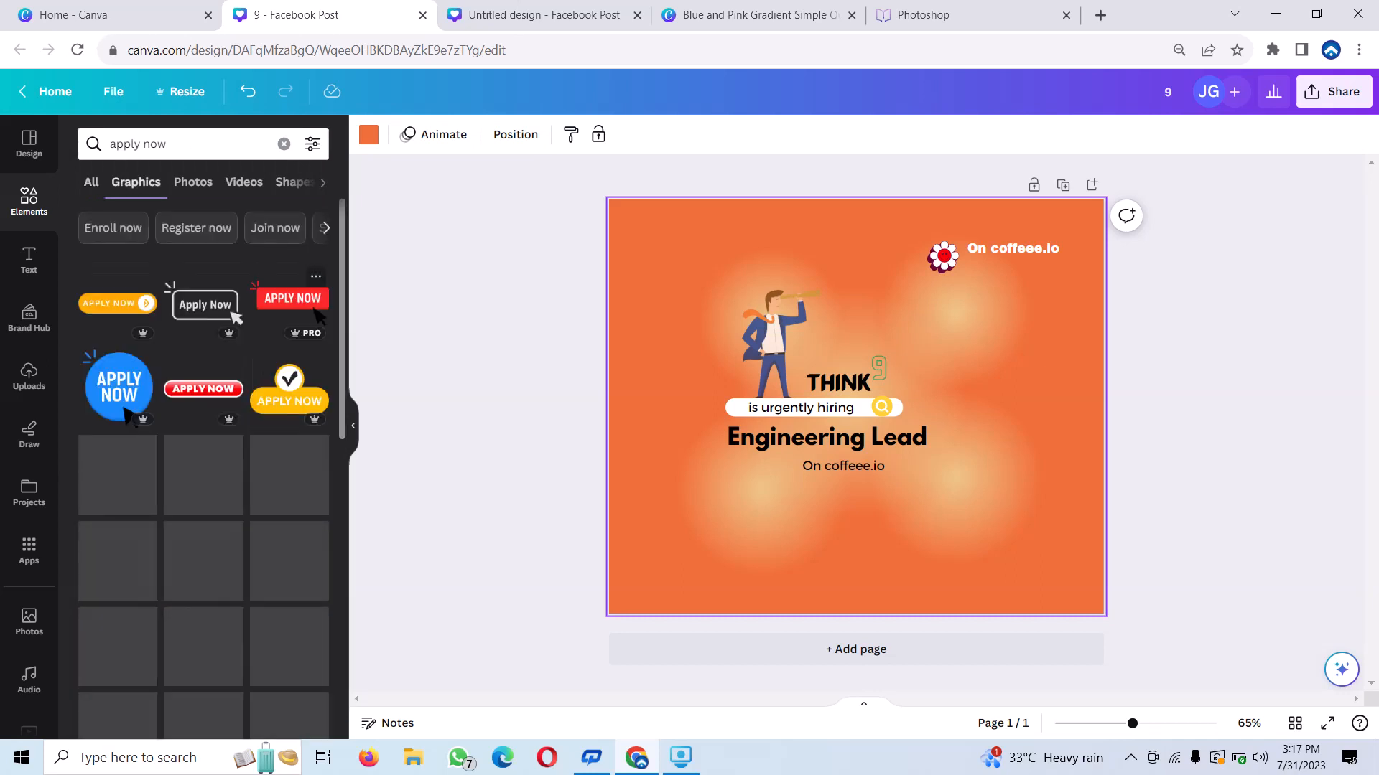
Step: Search the elements for "apply now in 3-d" and look through the graphics results for a suitable apply-now button
click(179, 143)
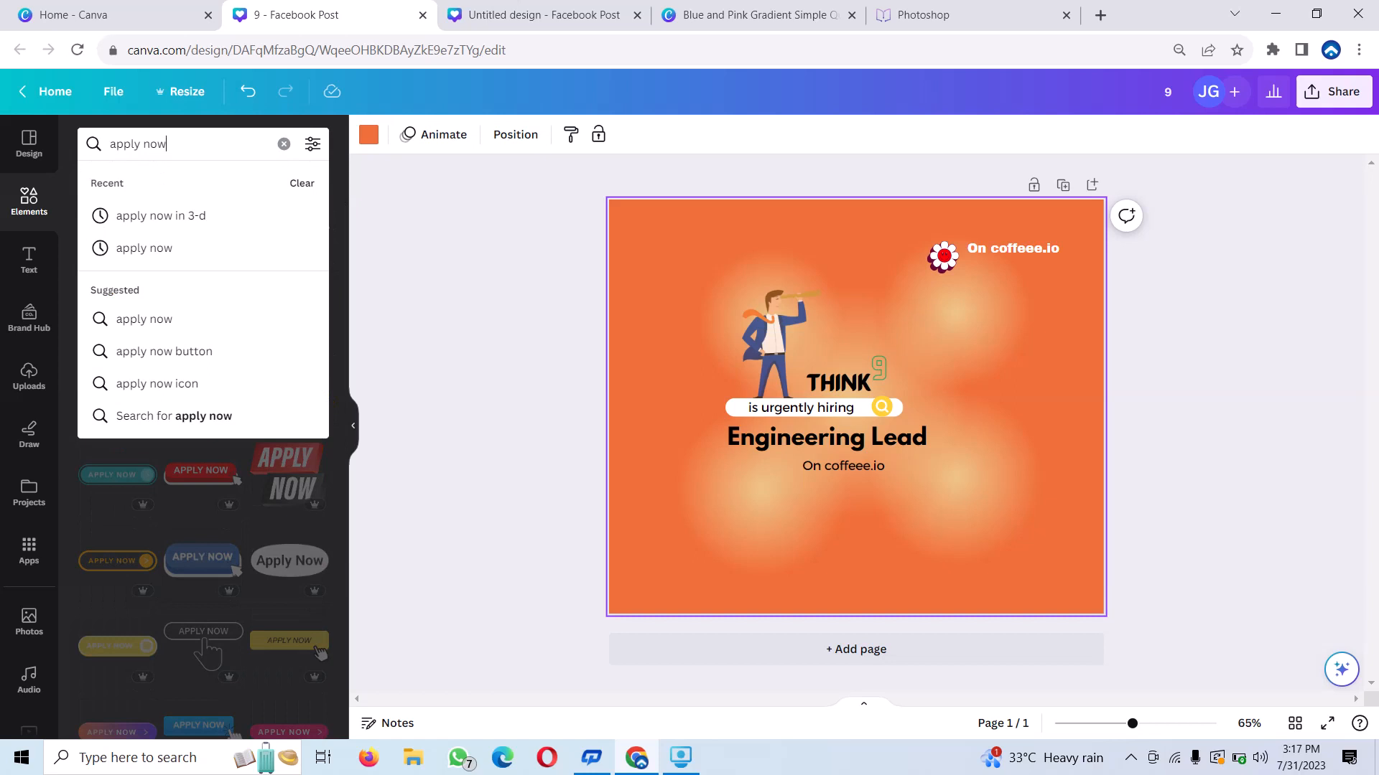
click(161, 216)
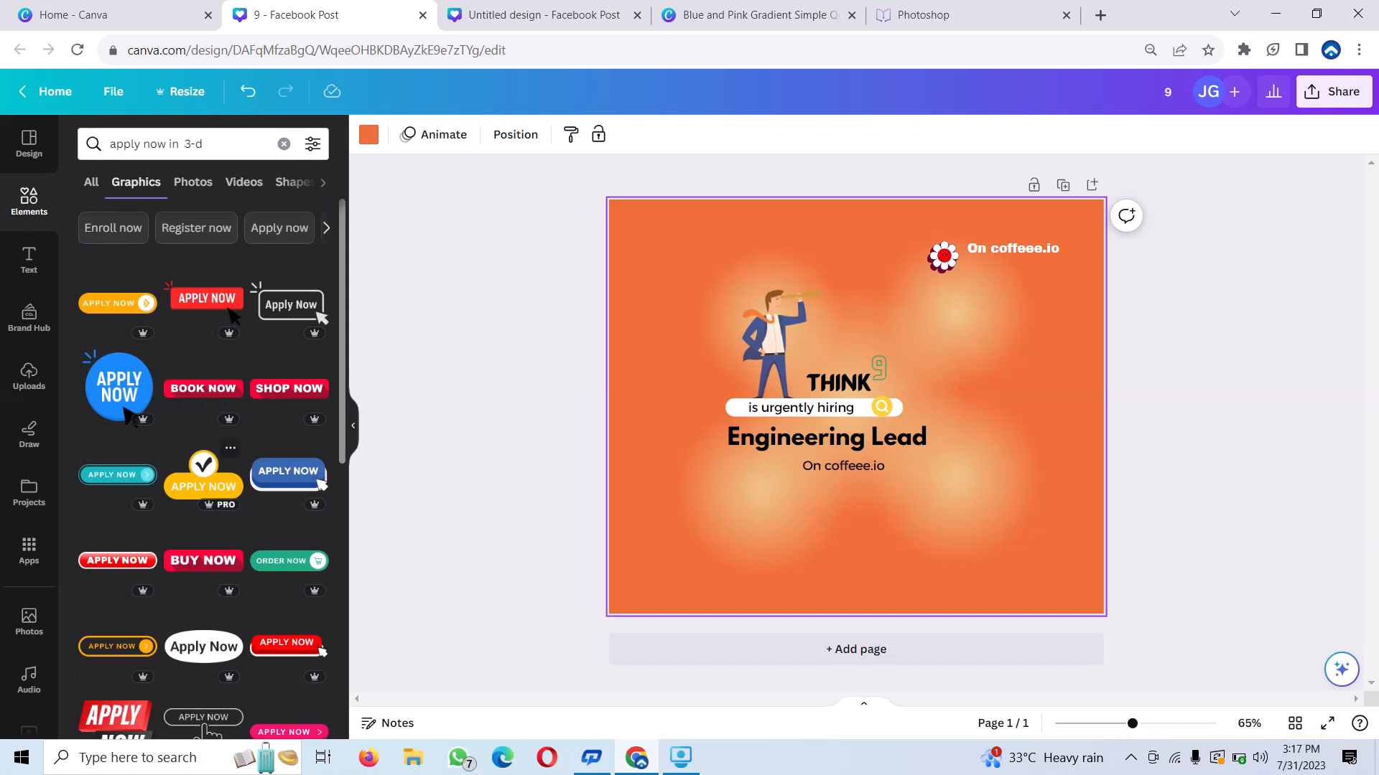
scroll(203, 467, down, 4)
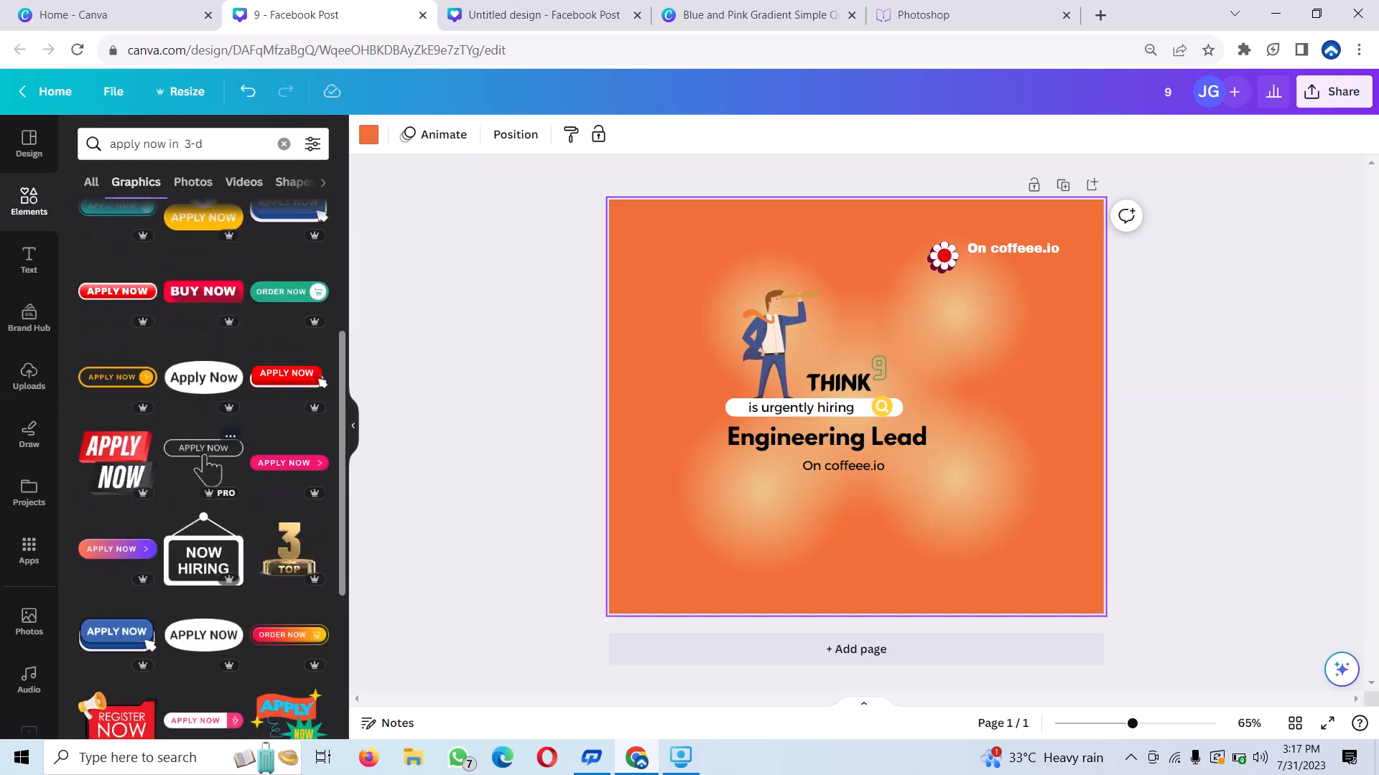
scroll(206, 466, down, 4)
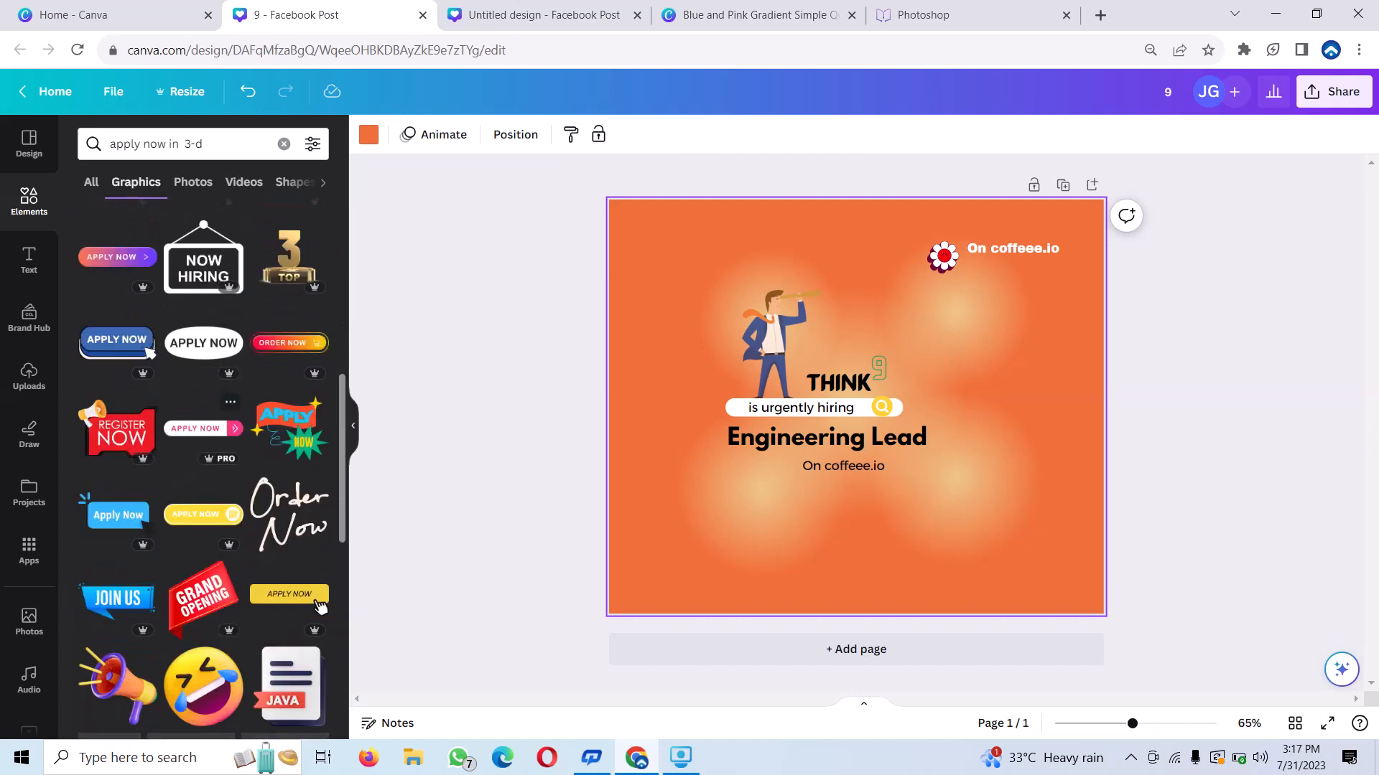
scroll(316, 603, down, 4)
scroll(293, 350, down, 4)
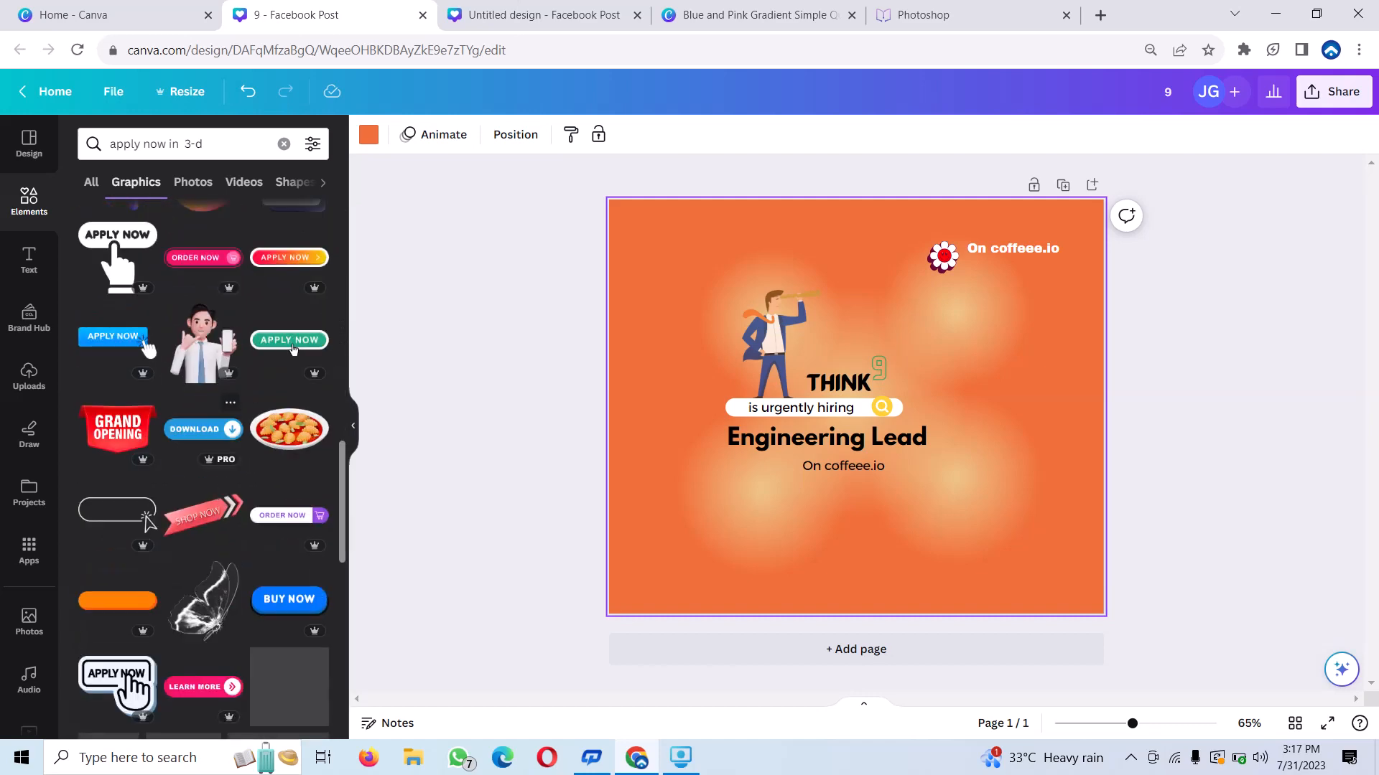
scroll(292, 350, down, 7)
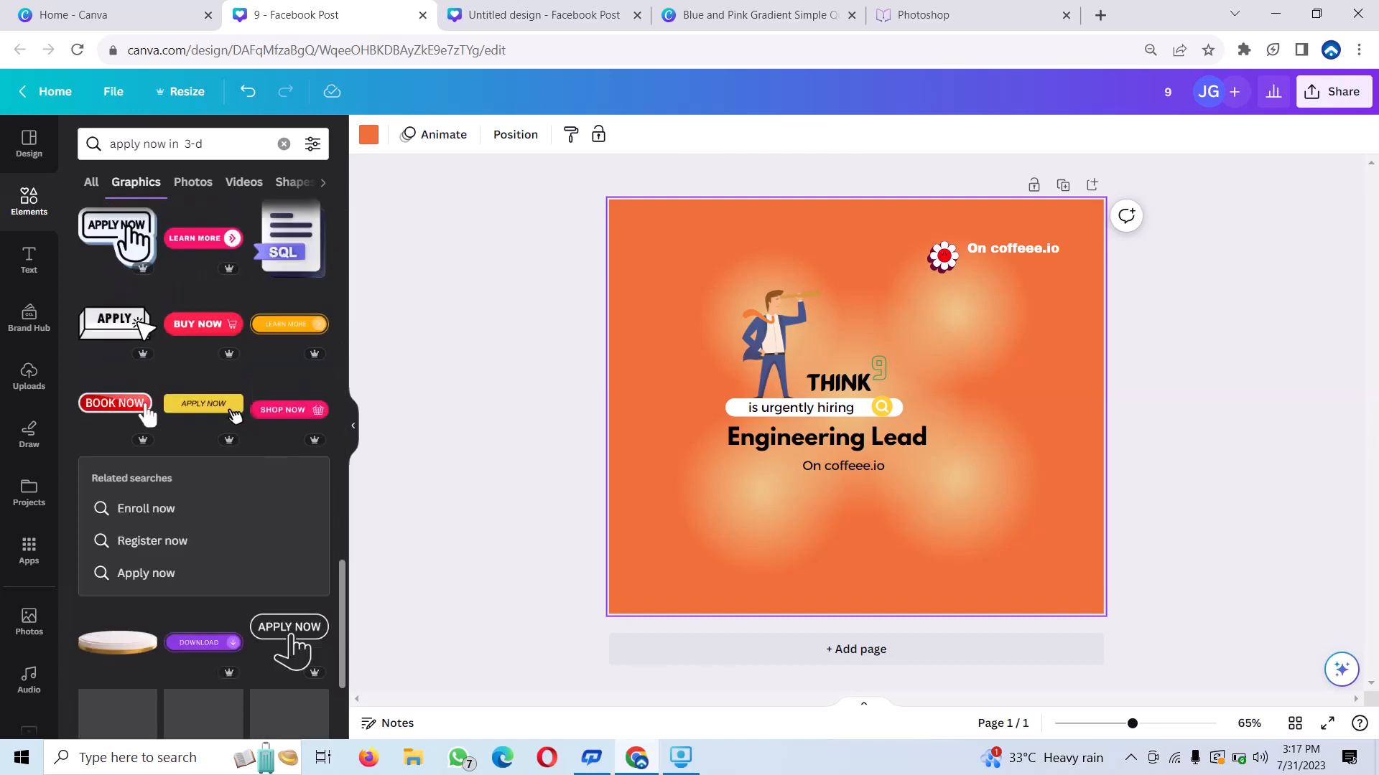
scroll(235, 417, down, 7)
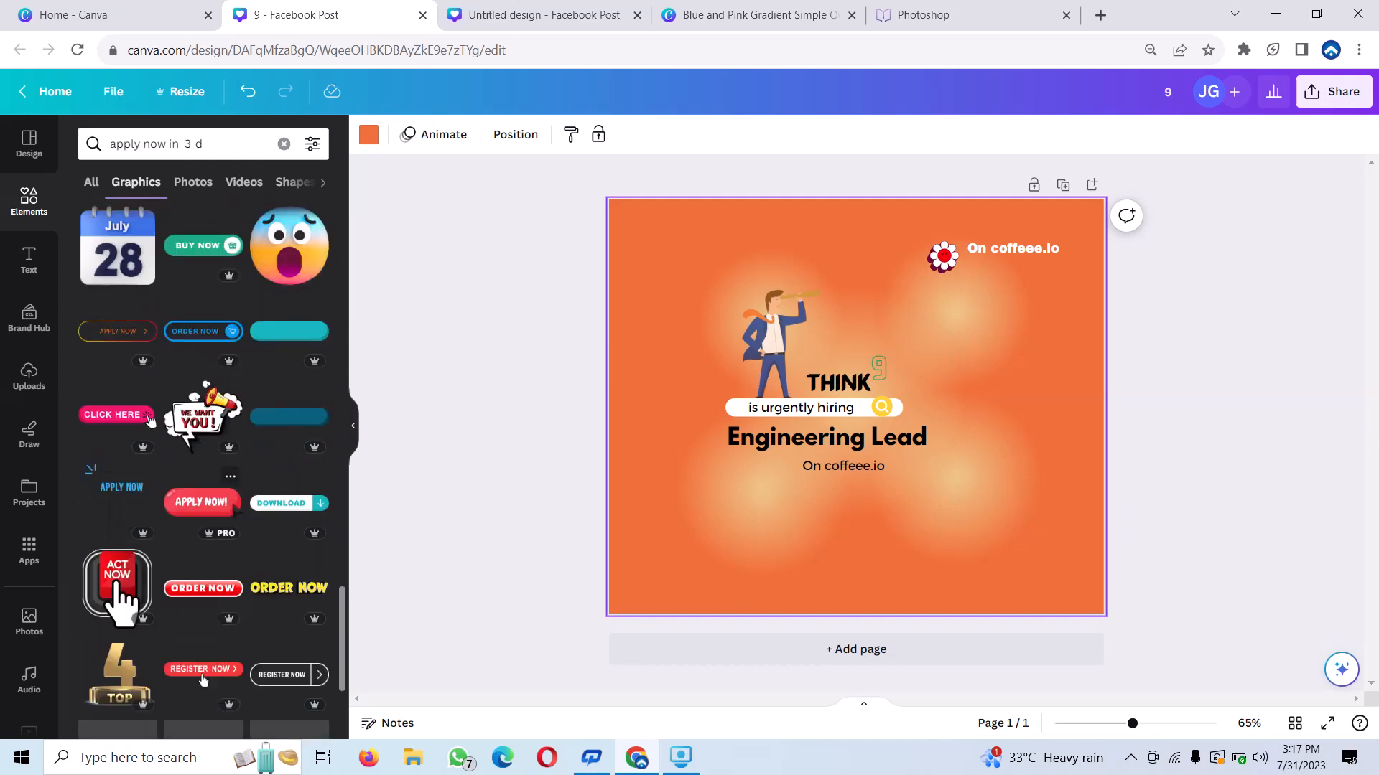
scroll(203, 681, down, 7)
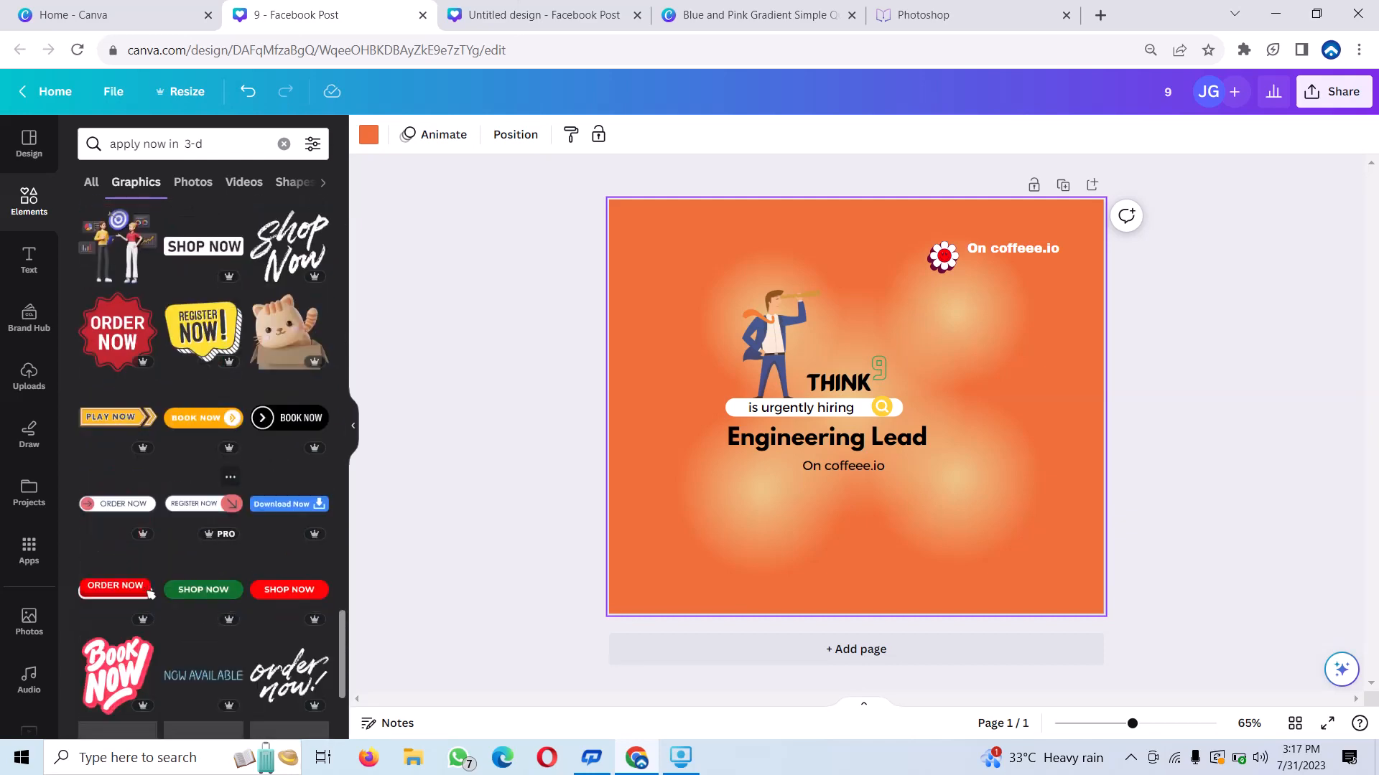
scroll(204, 467, down, 10)
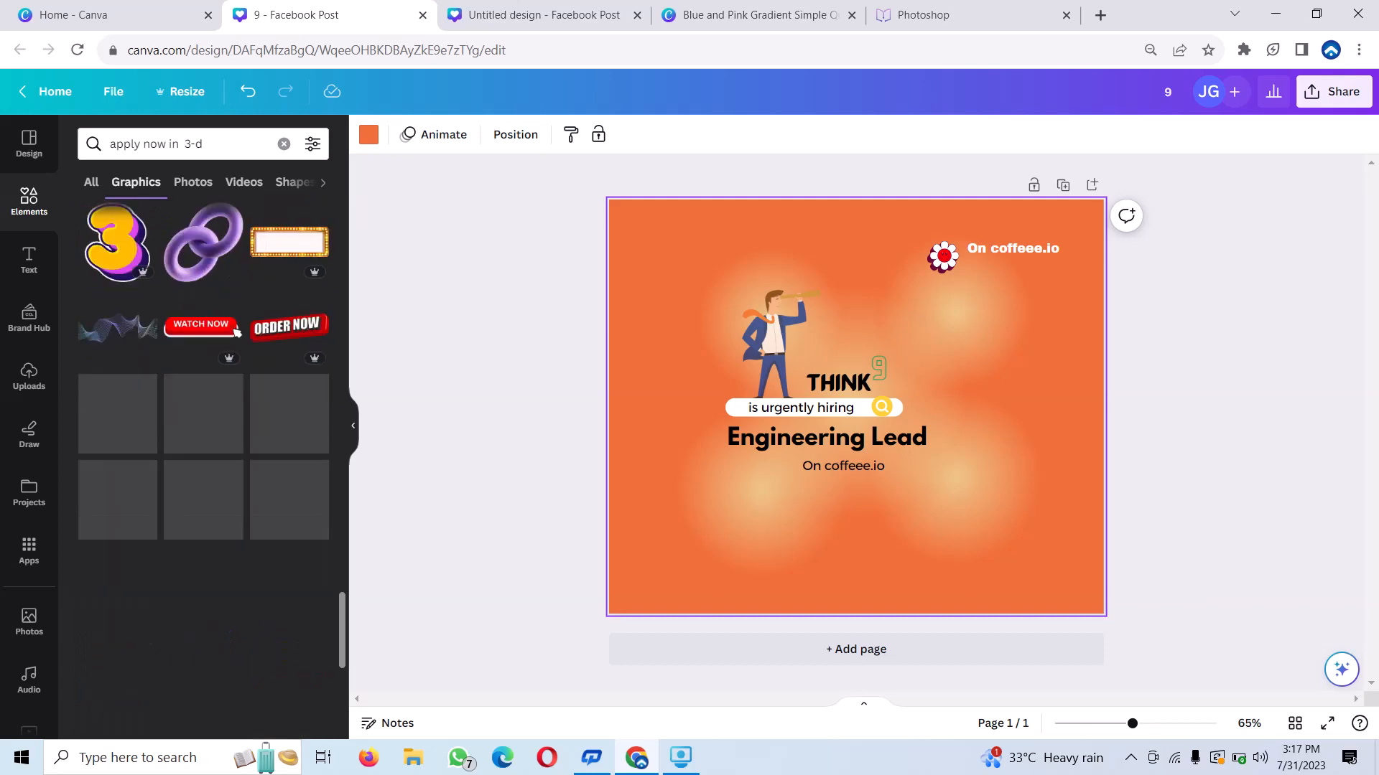
scroll(203, 460, down, 5)
scroll(203, 460, down, 3)
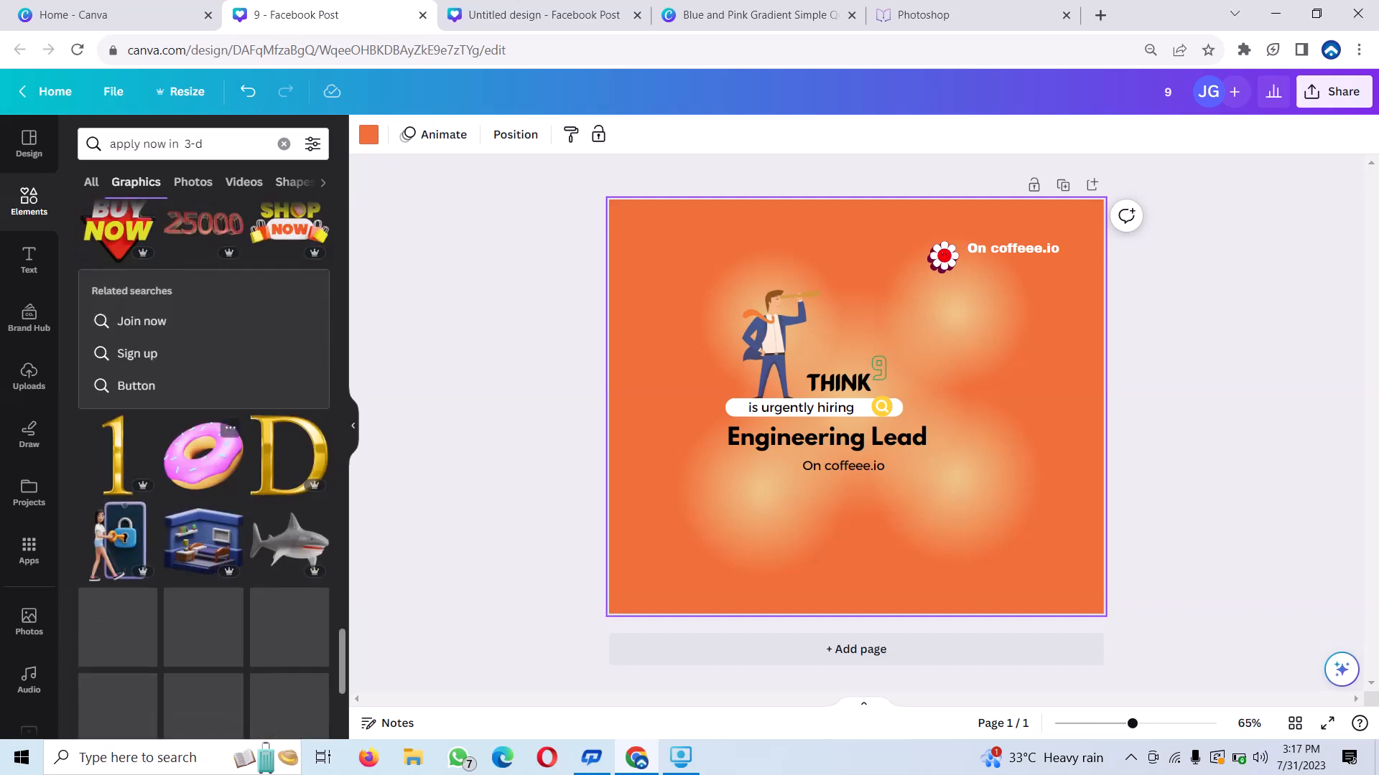
scroll(203, 460, down, 4)
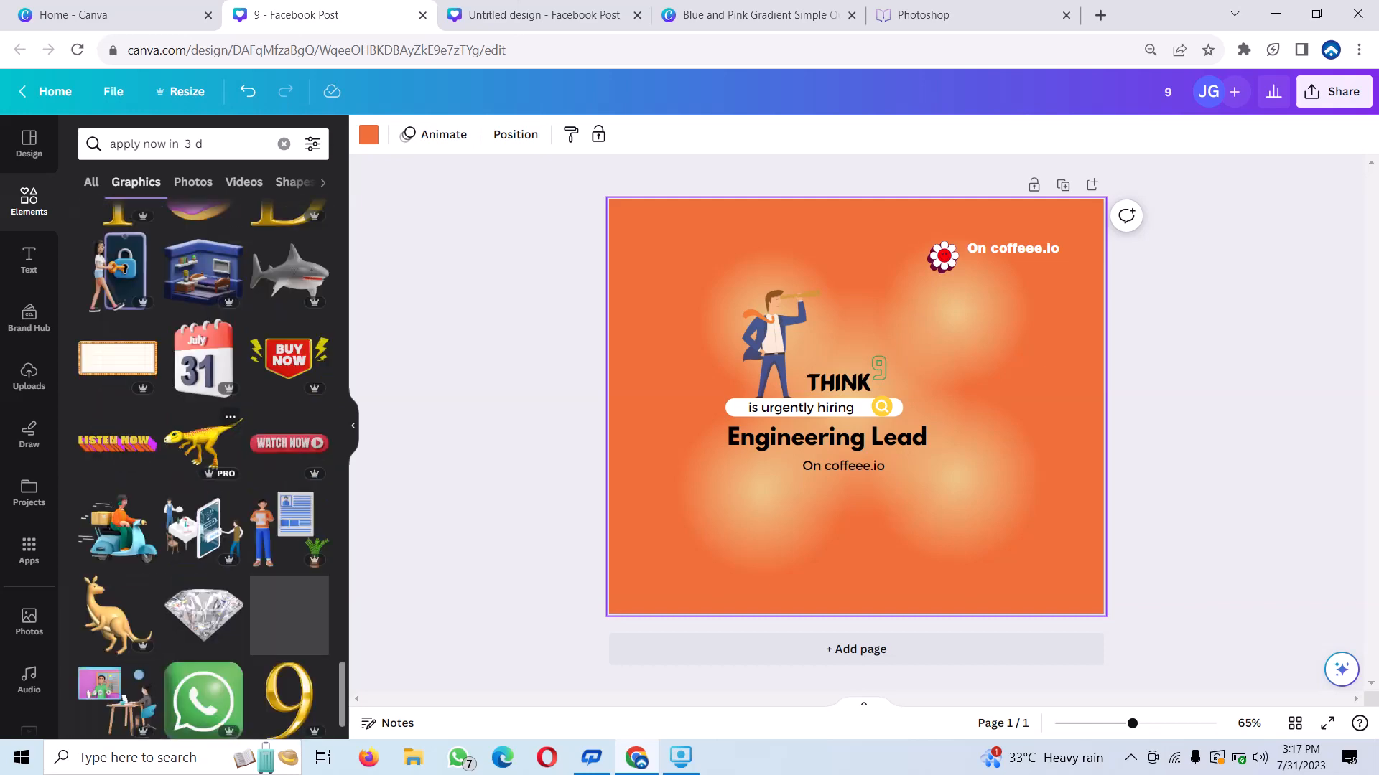
scroll(204, 460, down, 1)
scroll(118, 512, down, 4)
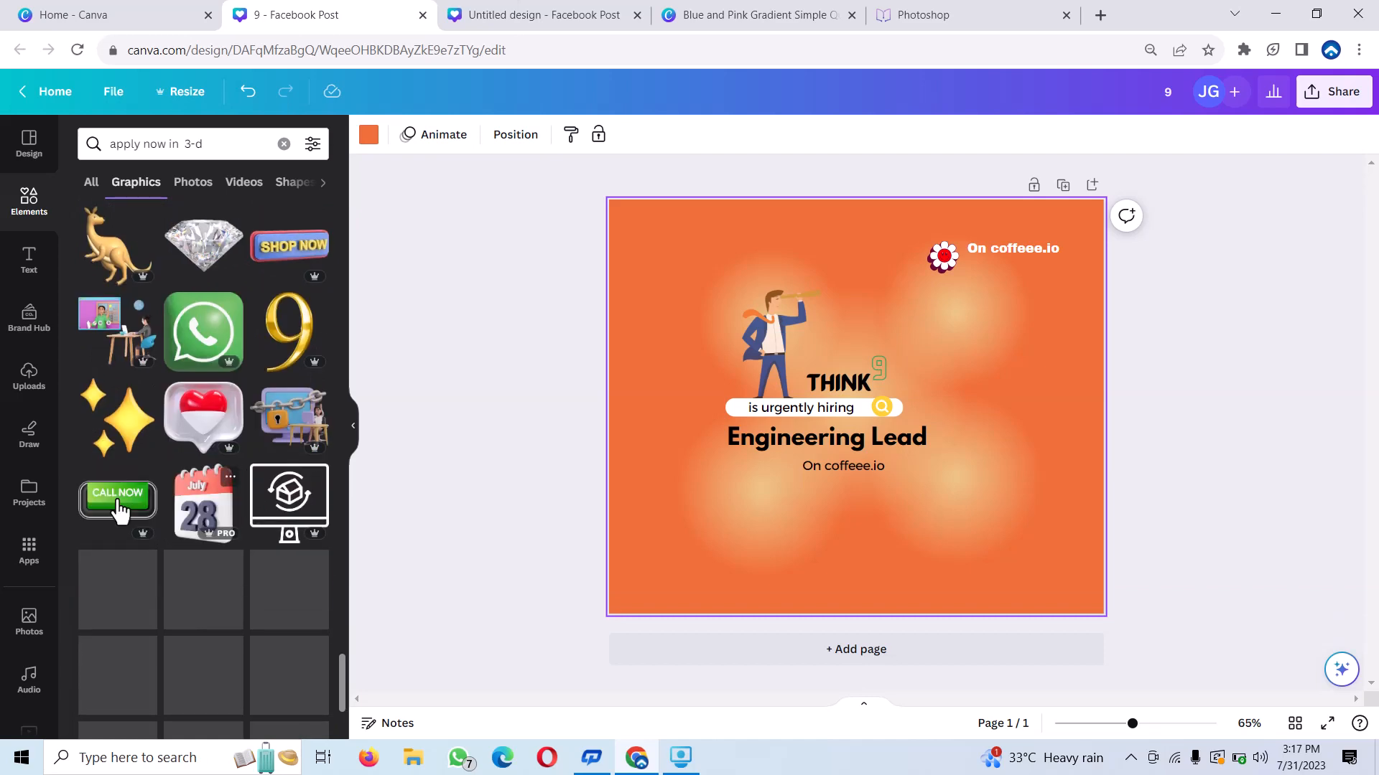
scroll(120, 512, up, 18)
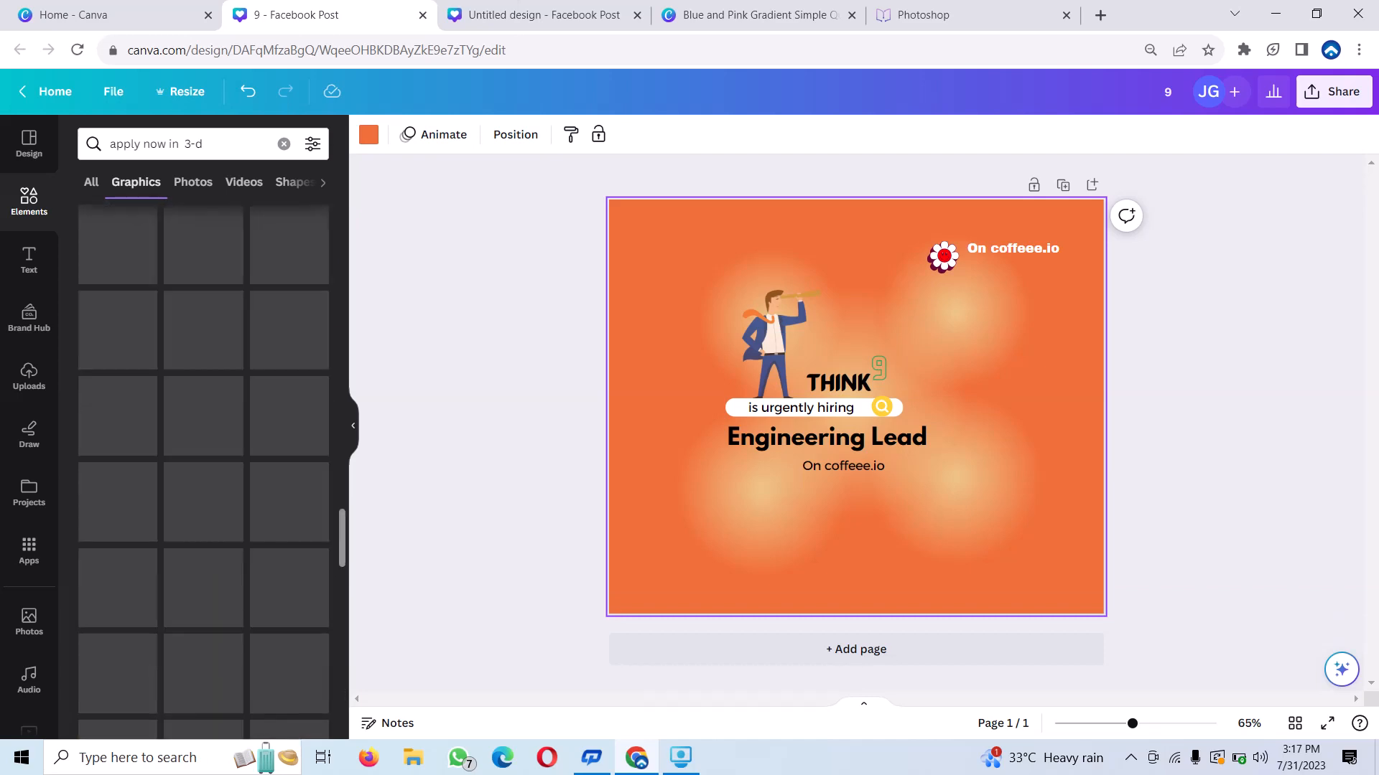
scroll(203, 474, up, 3)
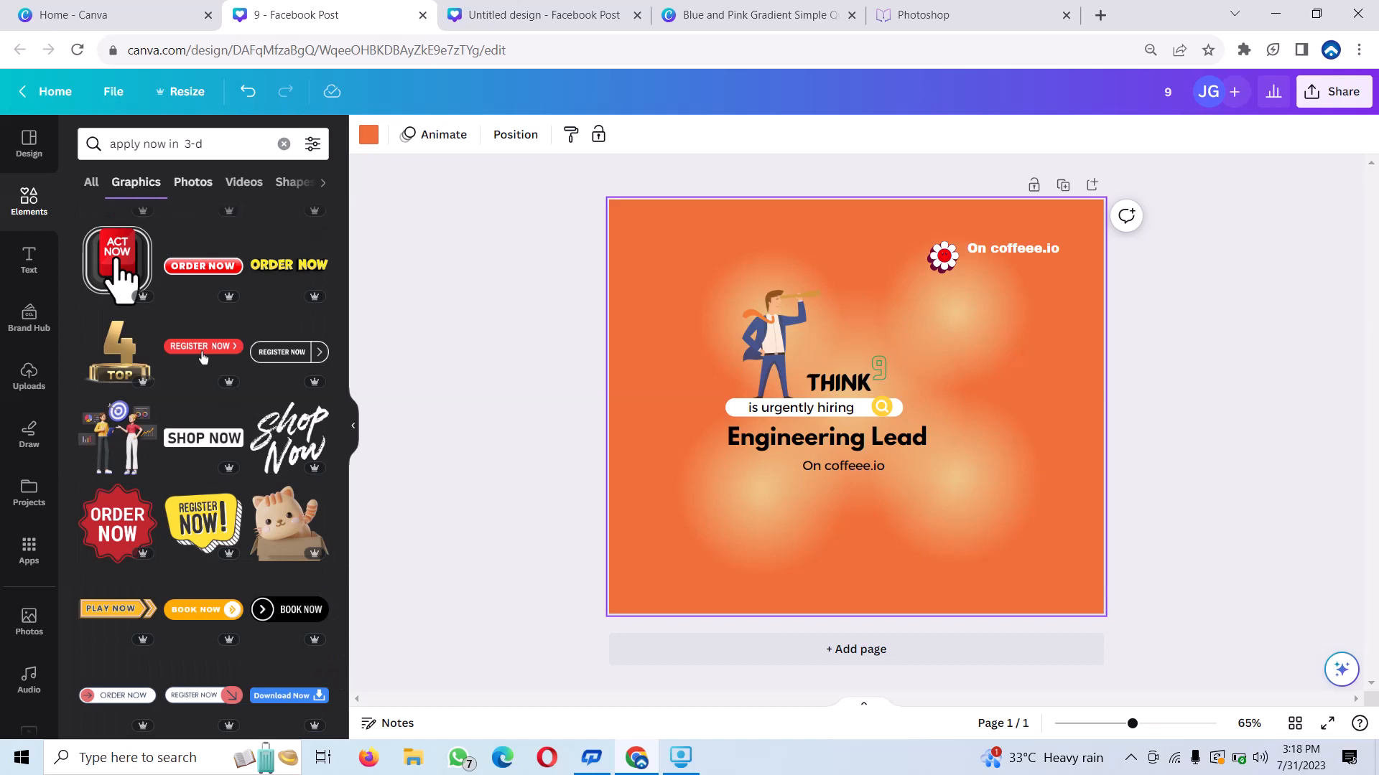
Step: Look through the photo results of the "apply now in 3-d" search for an alternative apply-now image
click(192, 182)
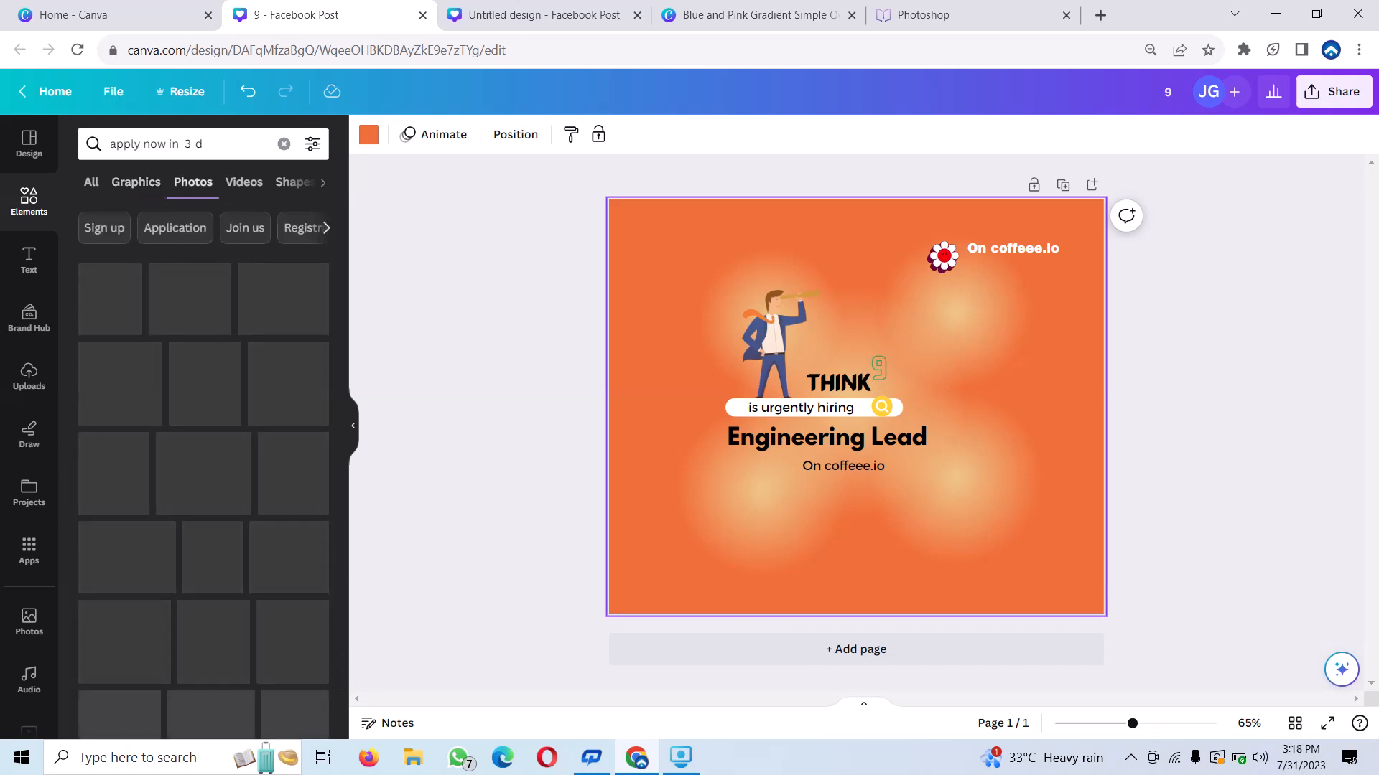
scroll(260, 345, down, 1)
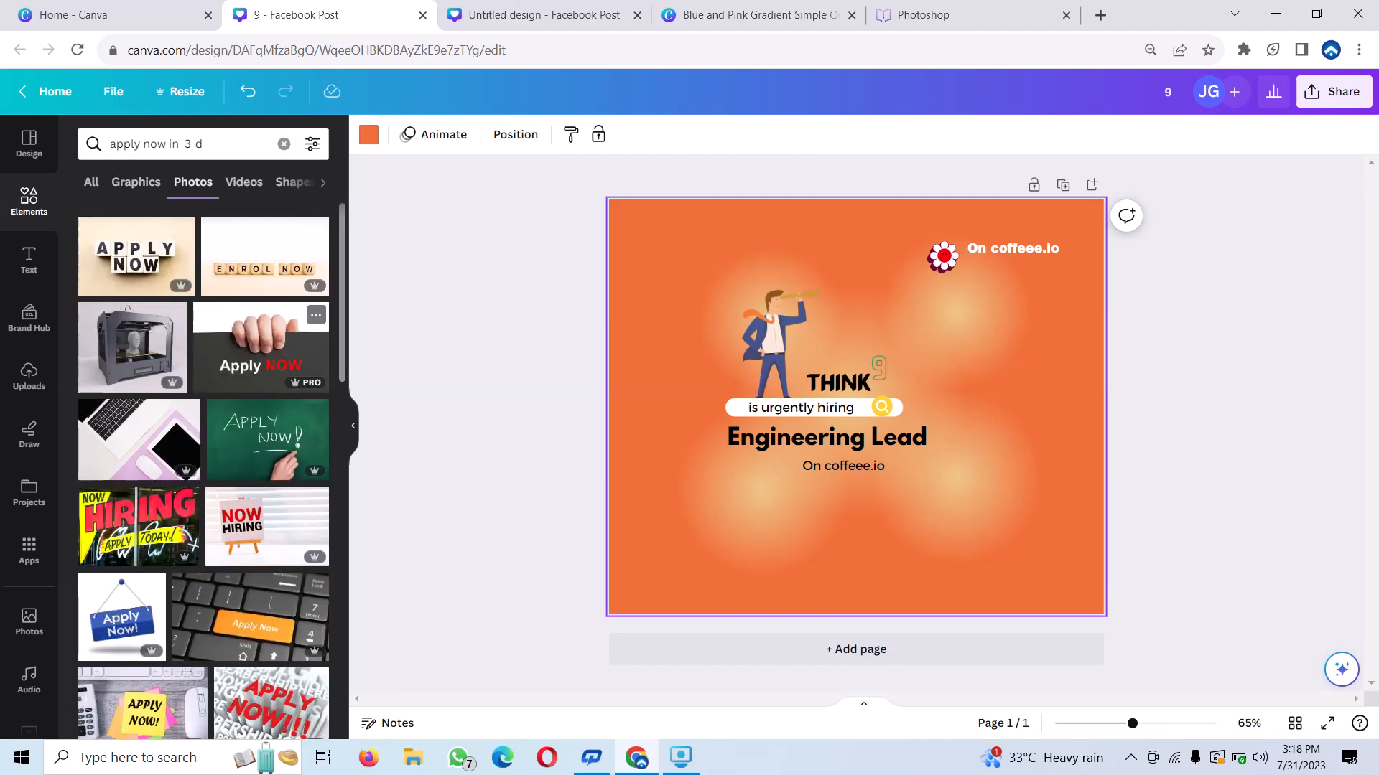
scroll(261, 345, down, 5)
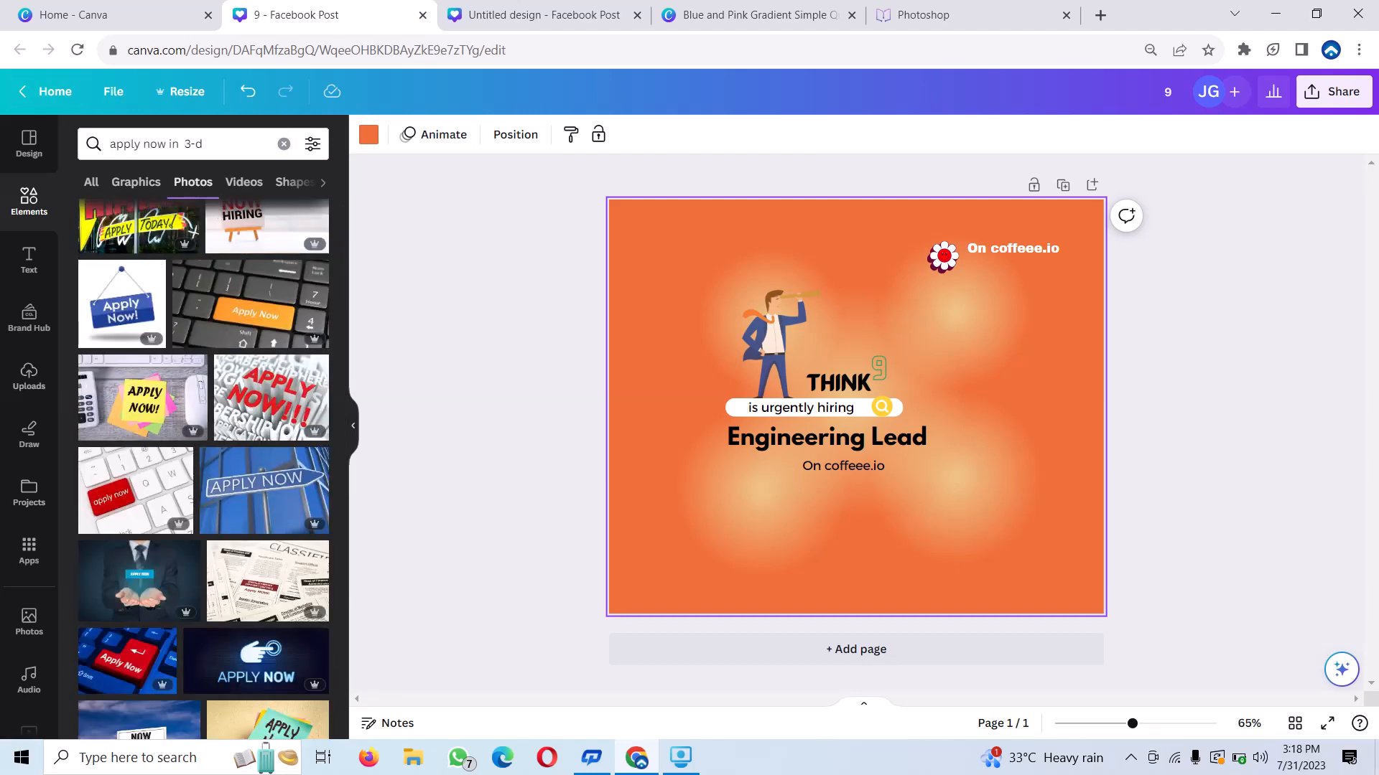
Step: Return to the graphics results and add the solid pink APPLY NOW button with the white arrow to the page
click(136, 181)
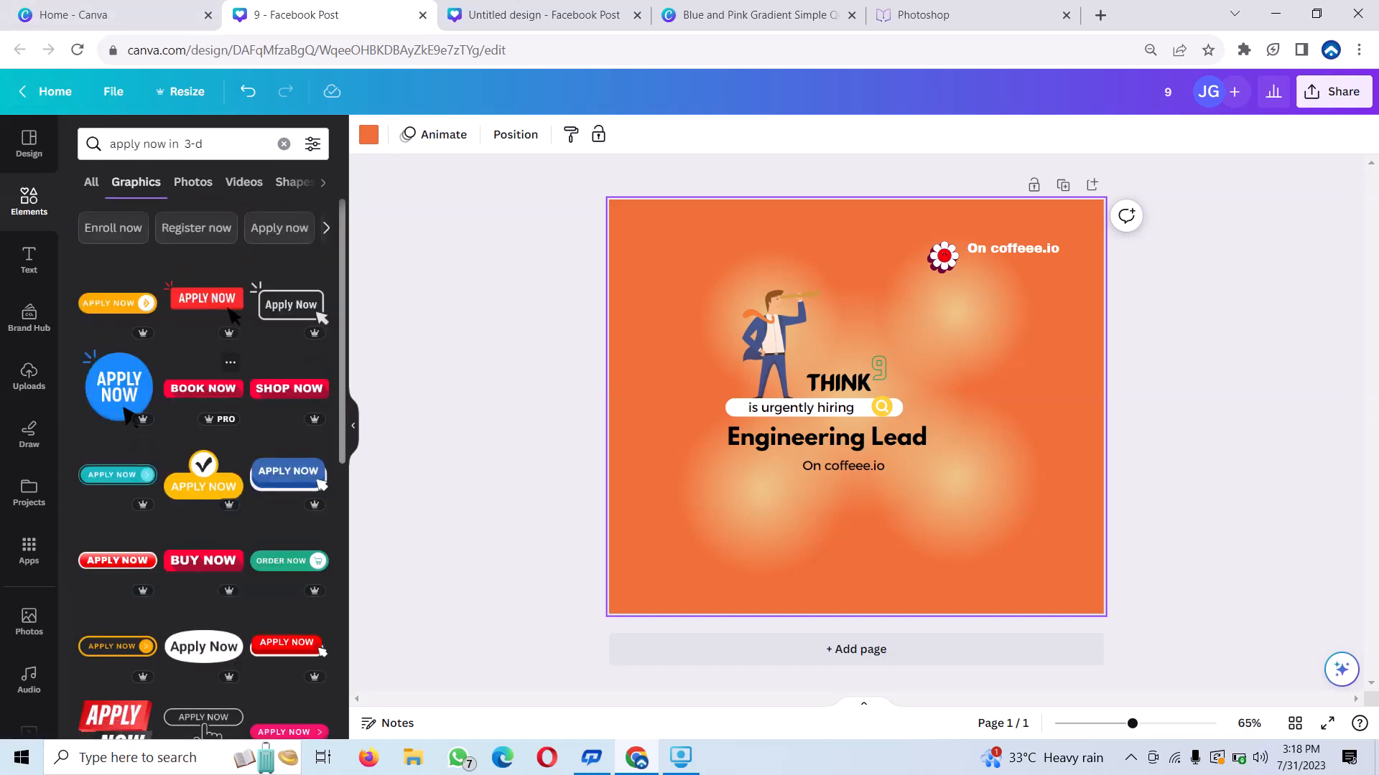
scroll(230, 373, down, 3)
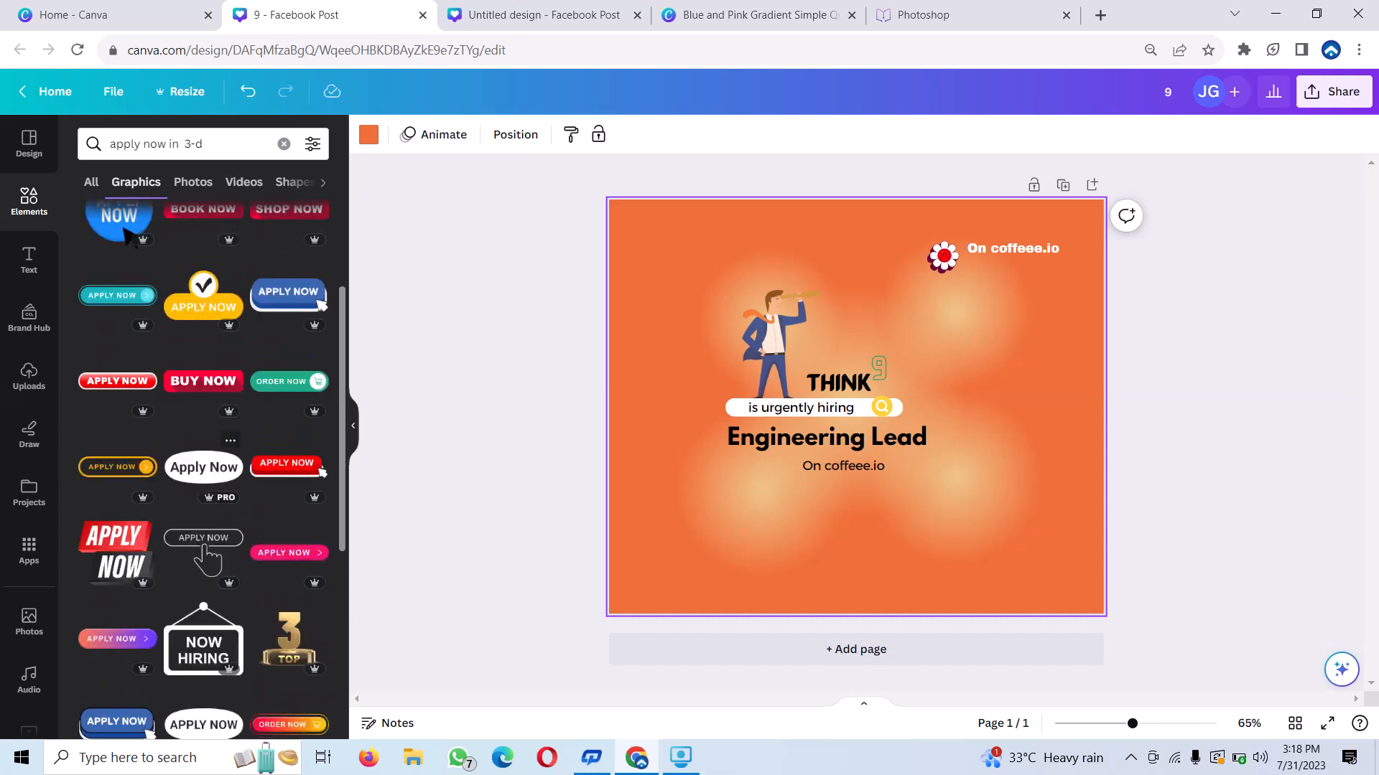
scroll(204, 431, down, 1)
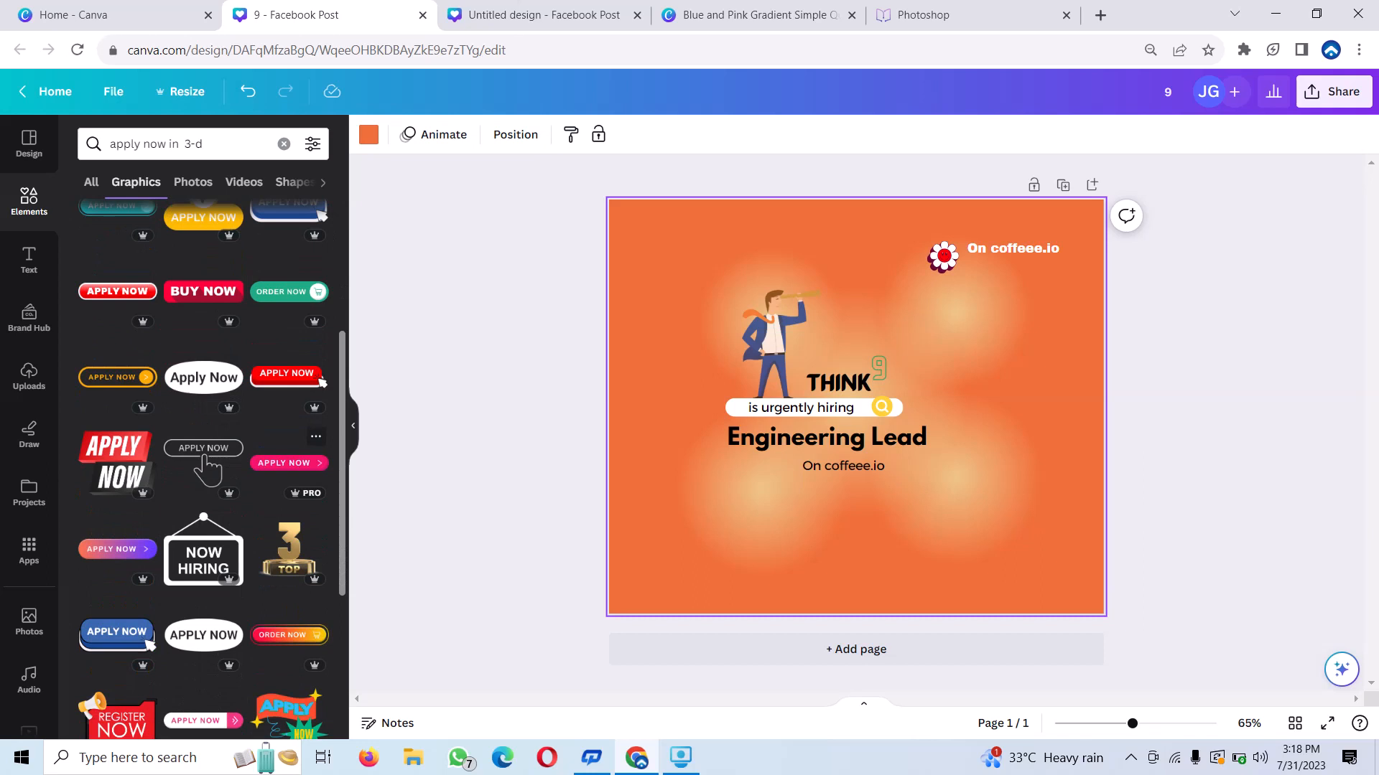
click(290, 463)
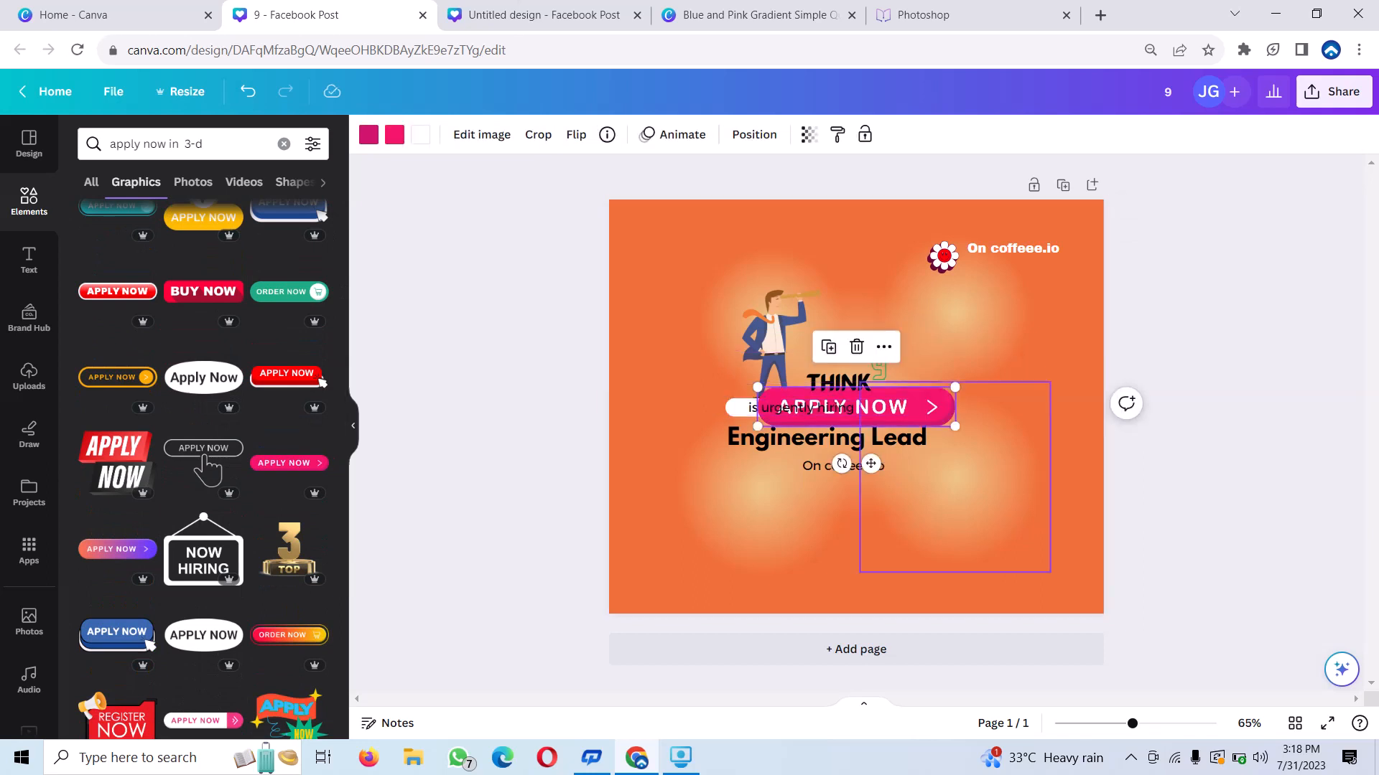
Step: Move the lower-right gradient glow slightly down and to the left on the orange background
click(955, 503)
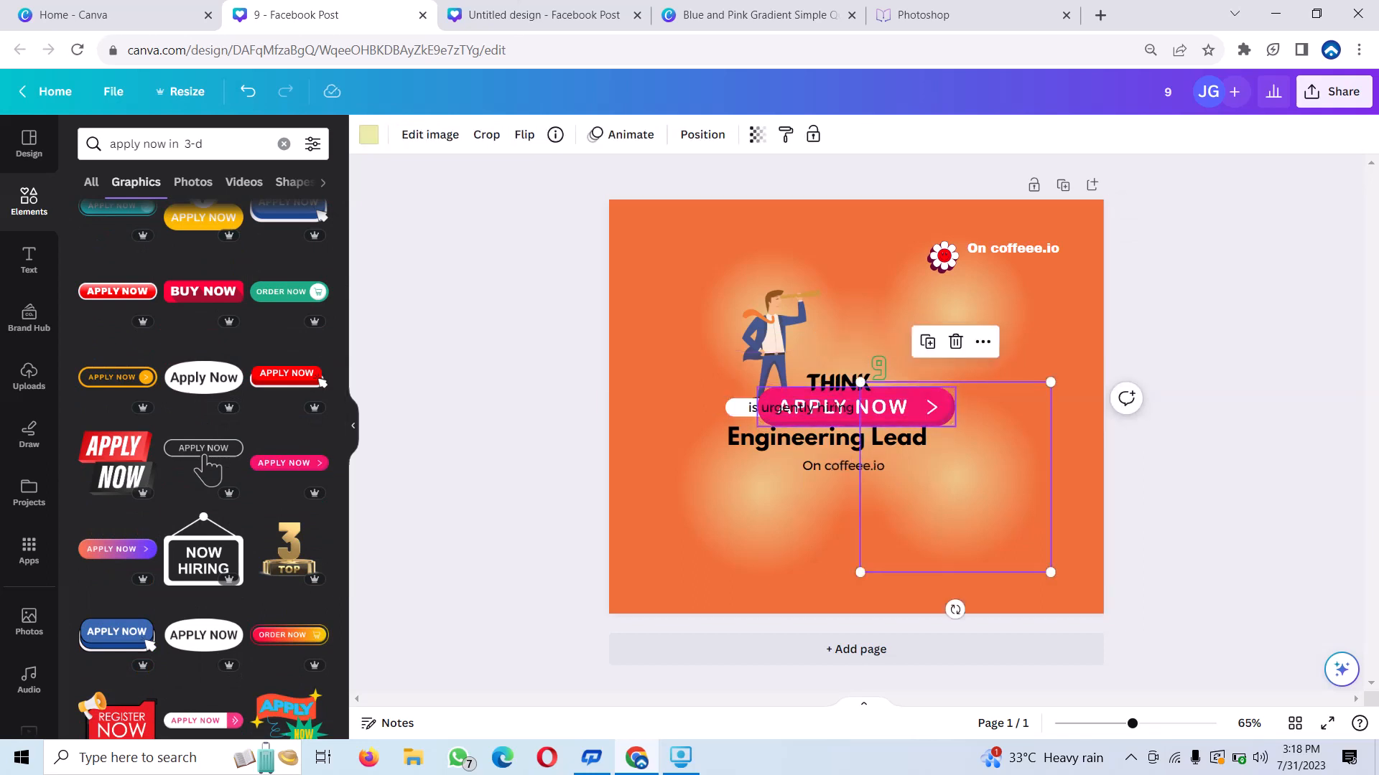
drag(955, 503, 943, 536)
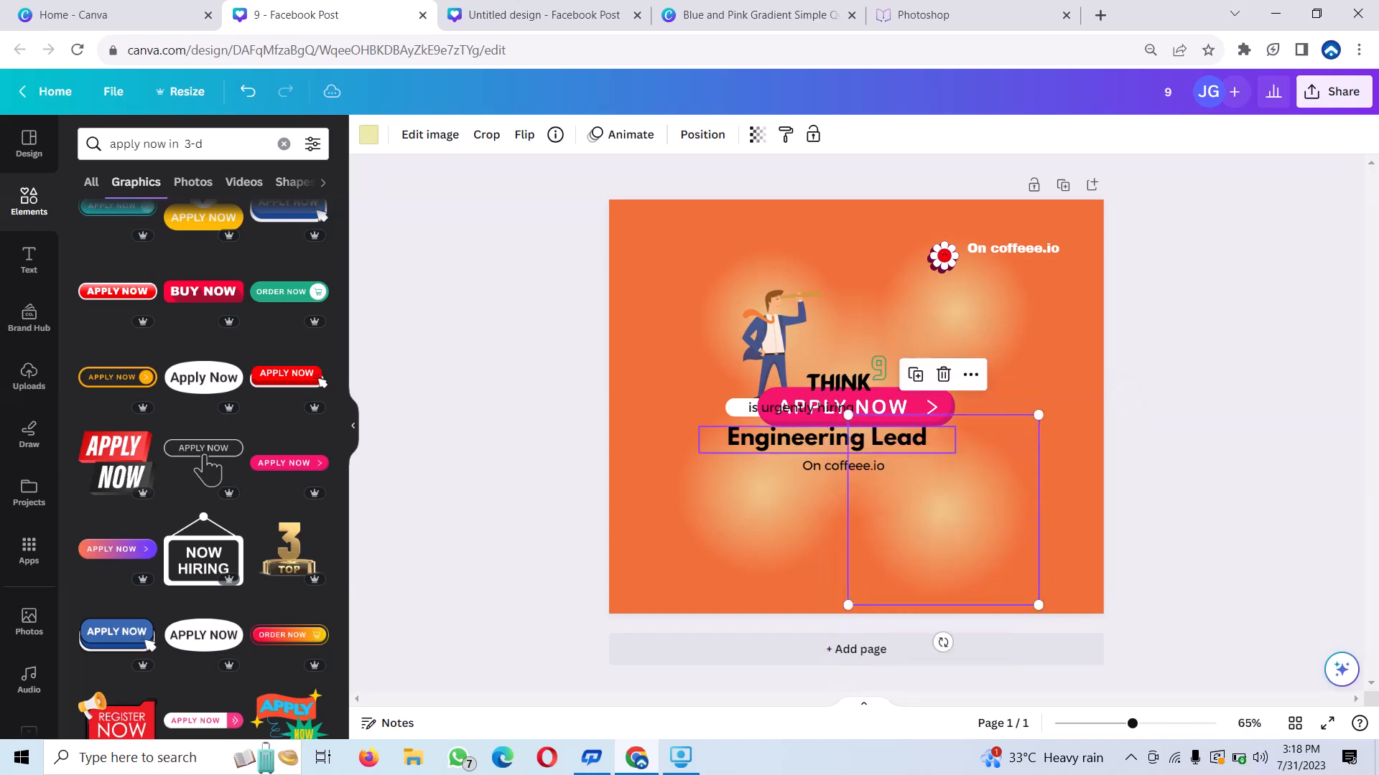
click(804, 407)
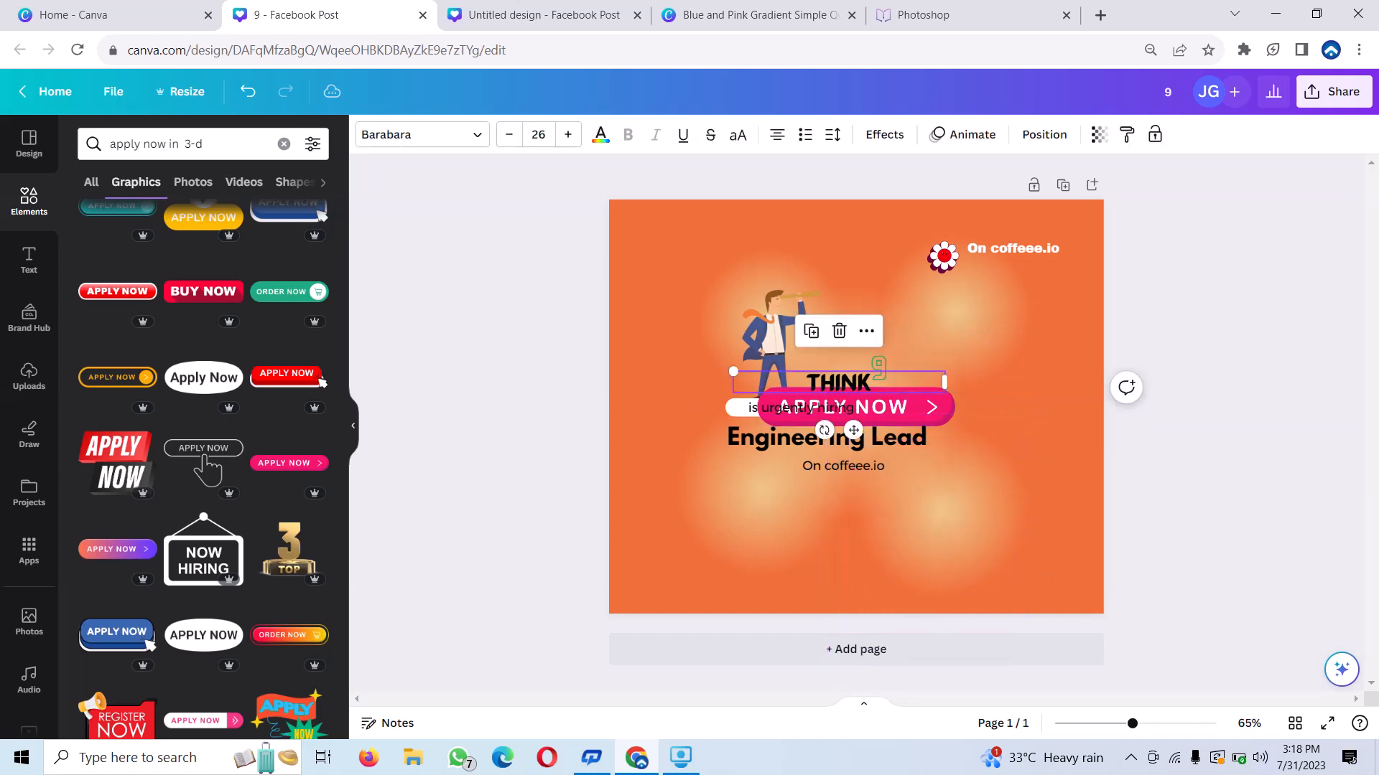
Step: Move the pink APPLY NOW button to the horizontal centre near the page's bottom edge, shrink it, and deselect it
click(884, 407)
drag(883, 407, 855, 560)
drag(729, 540, 787, 552)
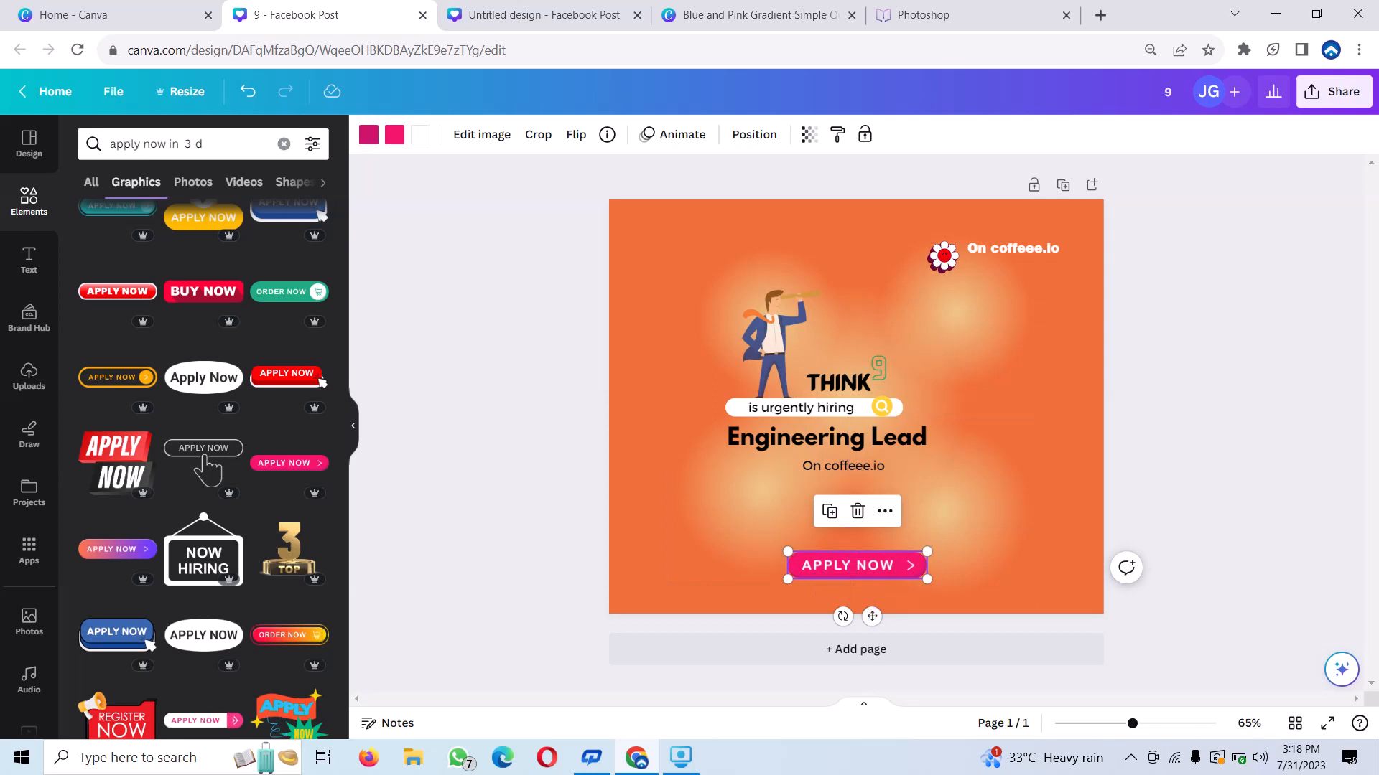
key(Escape)
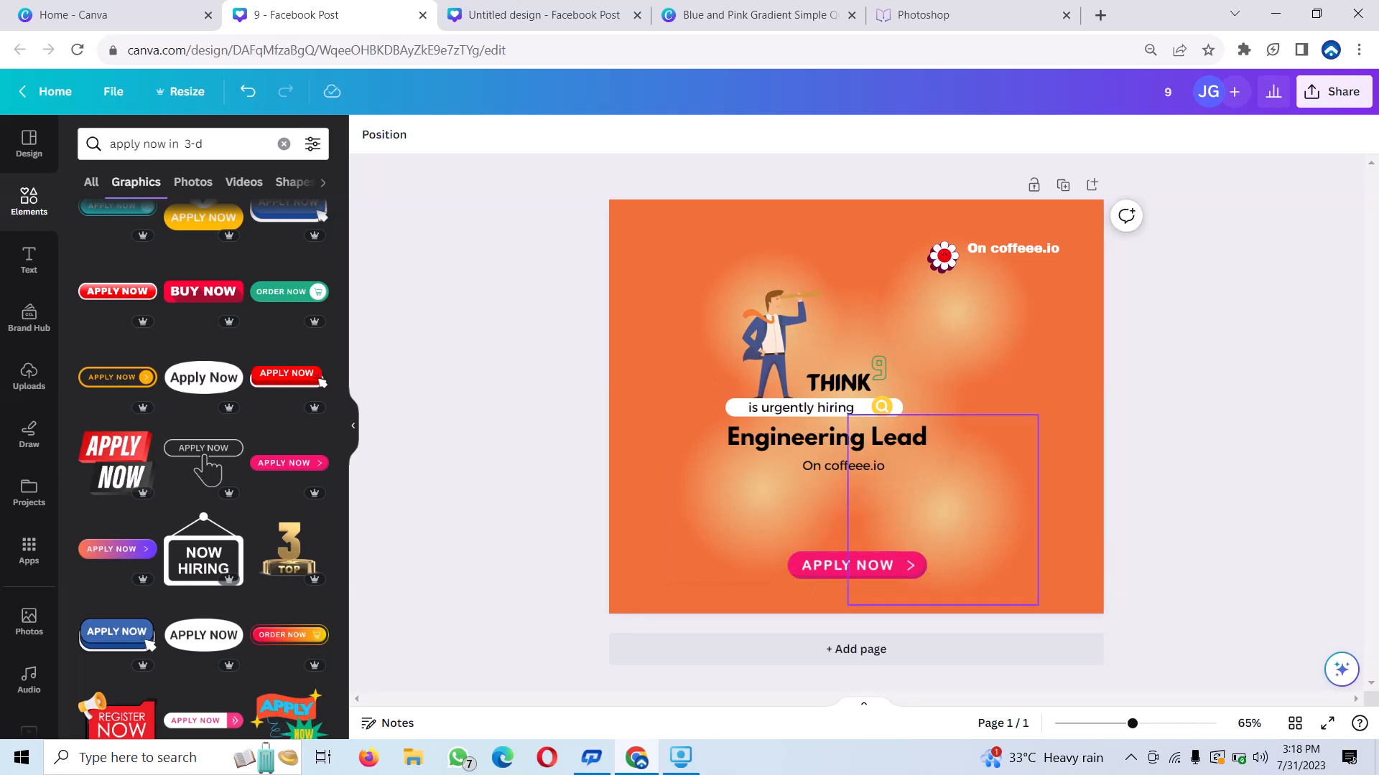